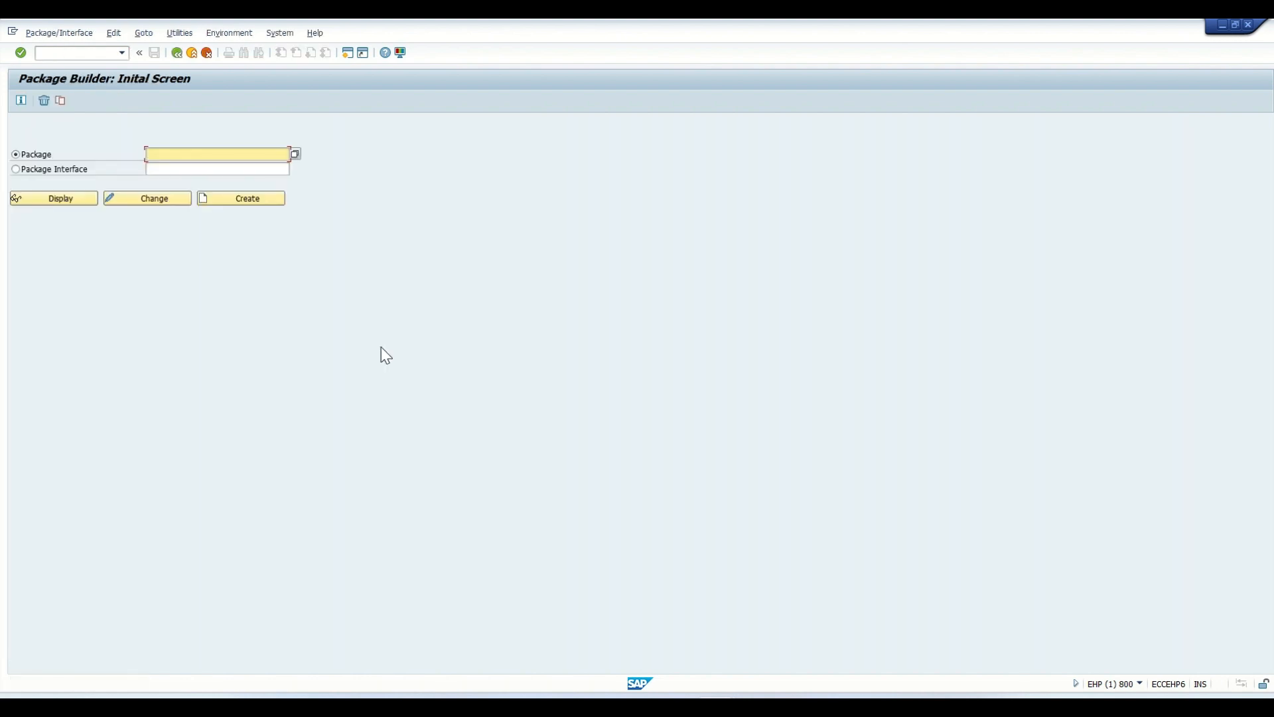
- Start creating a package named ZITUX_B1 in the Package Builder
type("zitux_bl")
left_click_drag(186, 156, 145, 156)
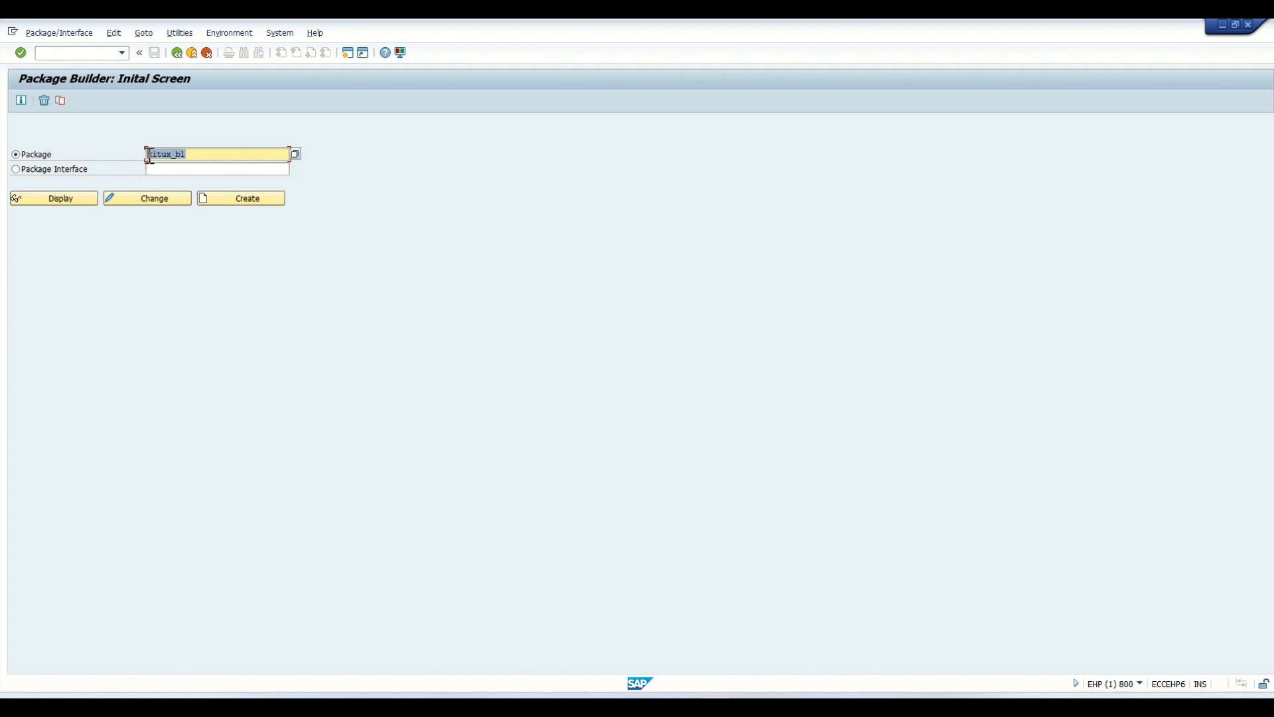
left_click(259, 198)
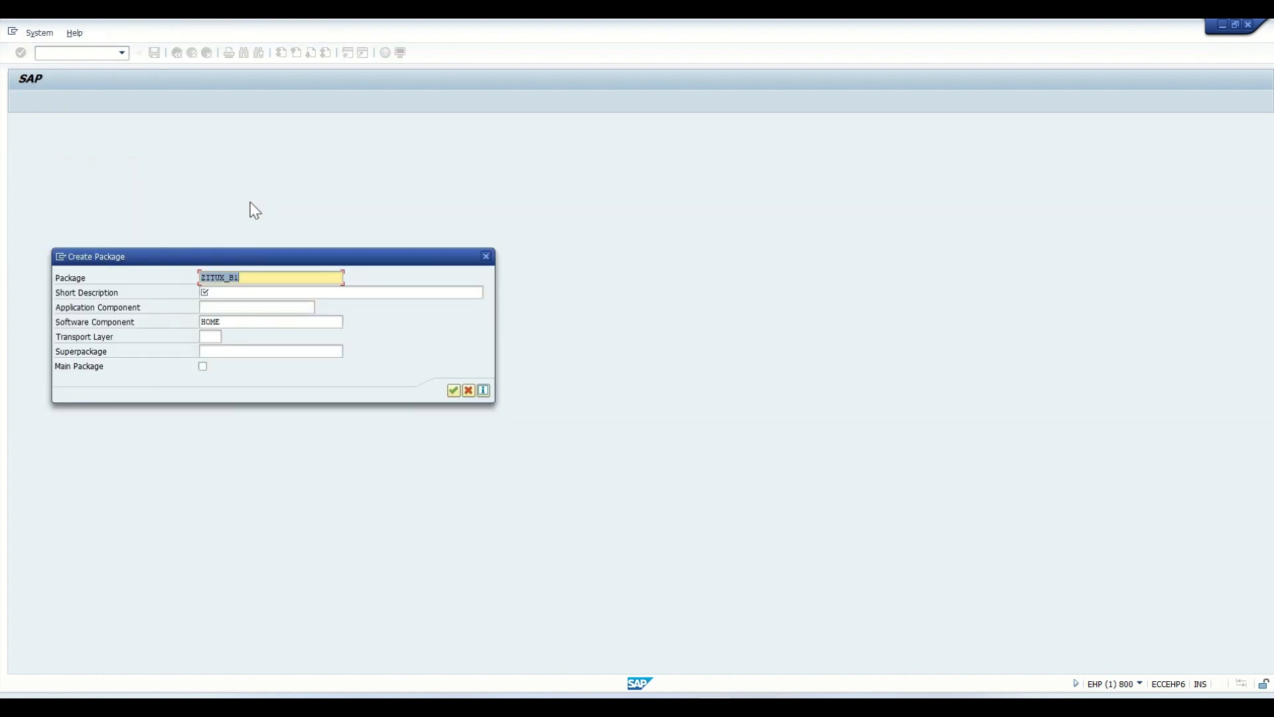
- Enter "Package for B1 Objects" as the new package's short description
left_click(220, 294)
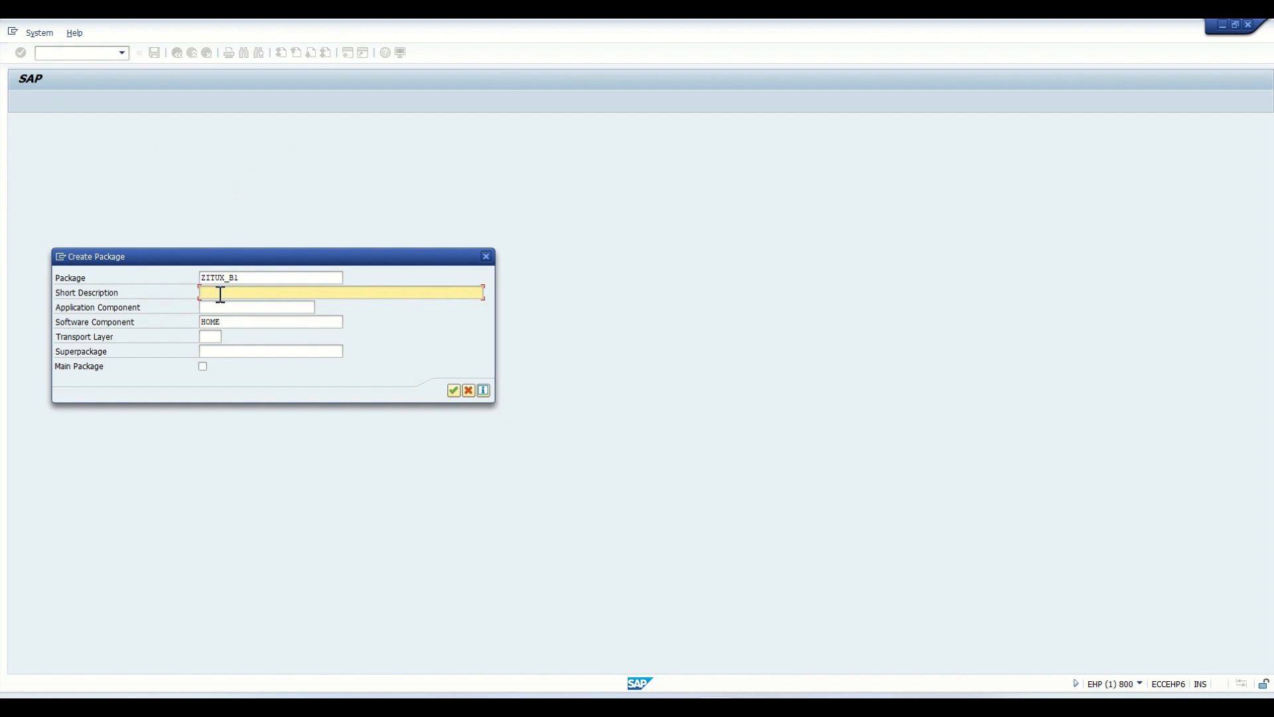
type("Package for b")
type("Obje")
key("BackSpace")
key("BackSpace")
key("BackSpace")
key("BackSpace")
key("BackSpace")
key("BackSpace")
key("BackSpace")
type("B1 Objecs")
type("s")
- Assign transport layer ZID3 to the package, keep software component HOME, and confirm the package data
left_click(216, 337)
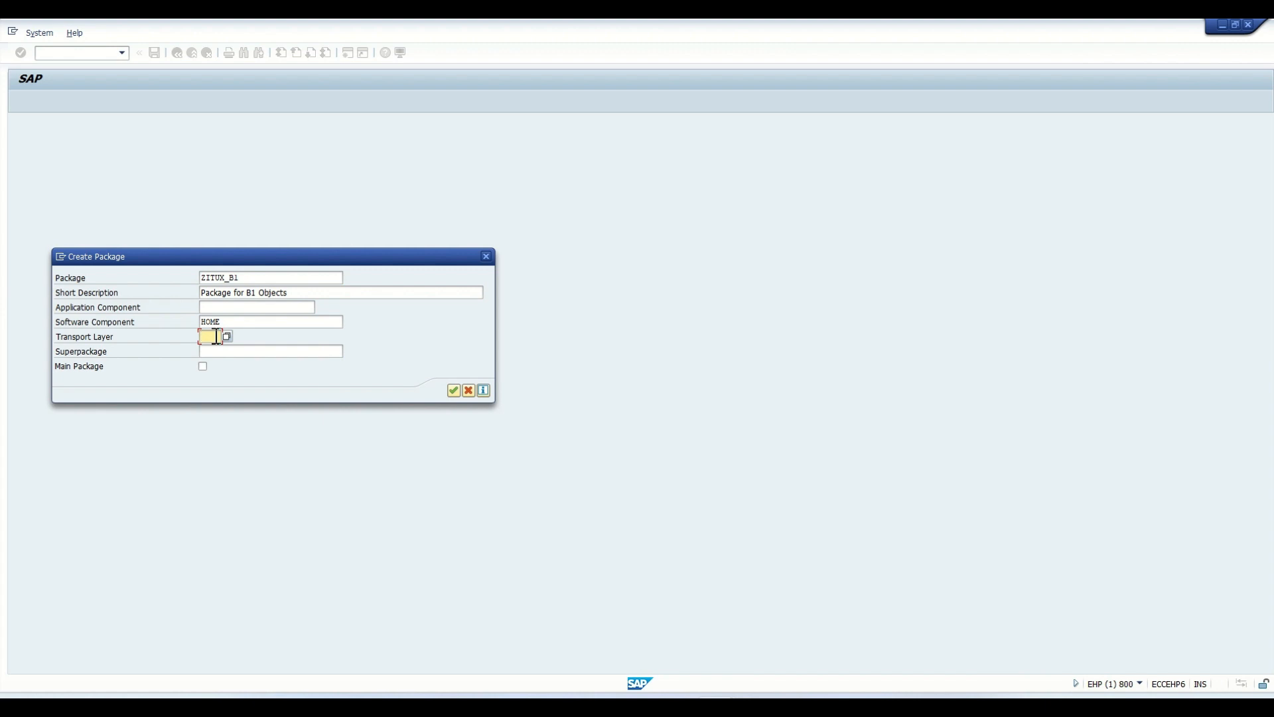
left_click(218, 348)
left_click(208, 337)
left_click(227, 337)
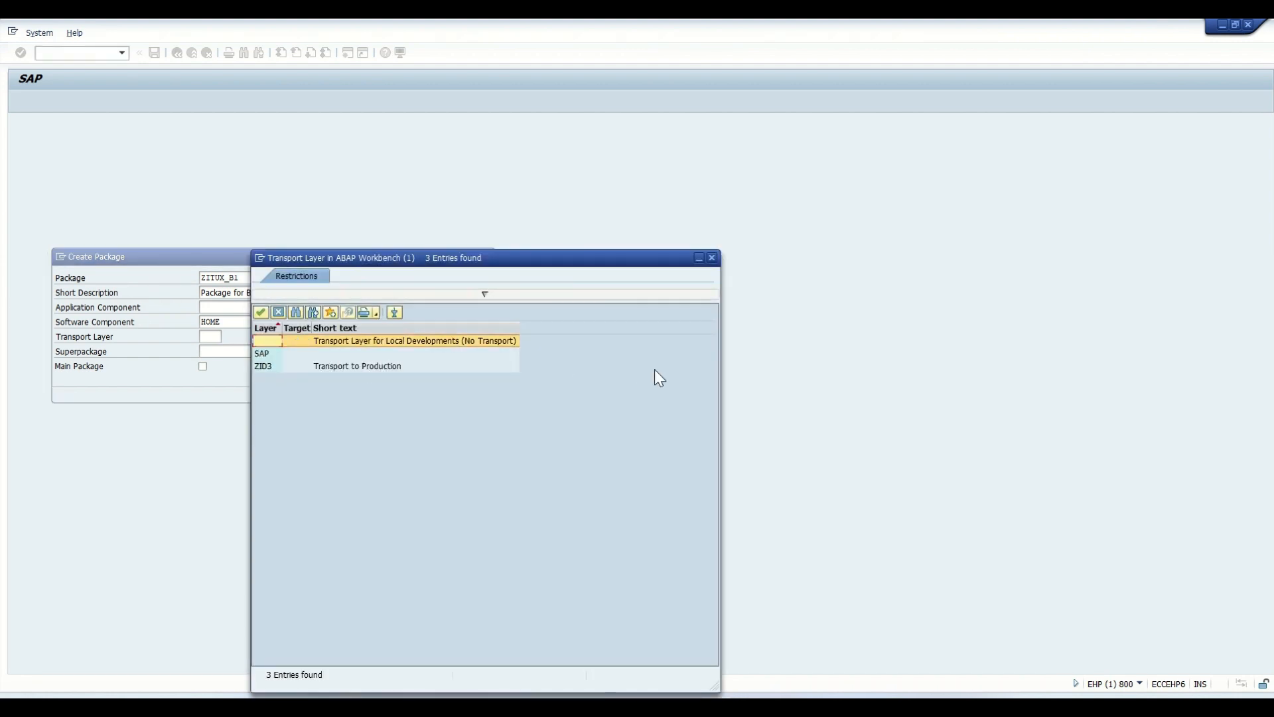
double_click(272, 366)
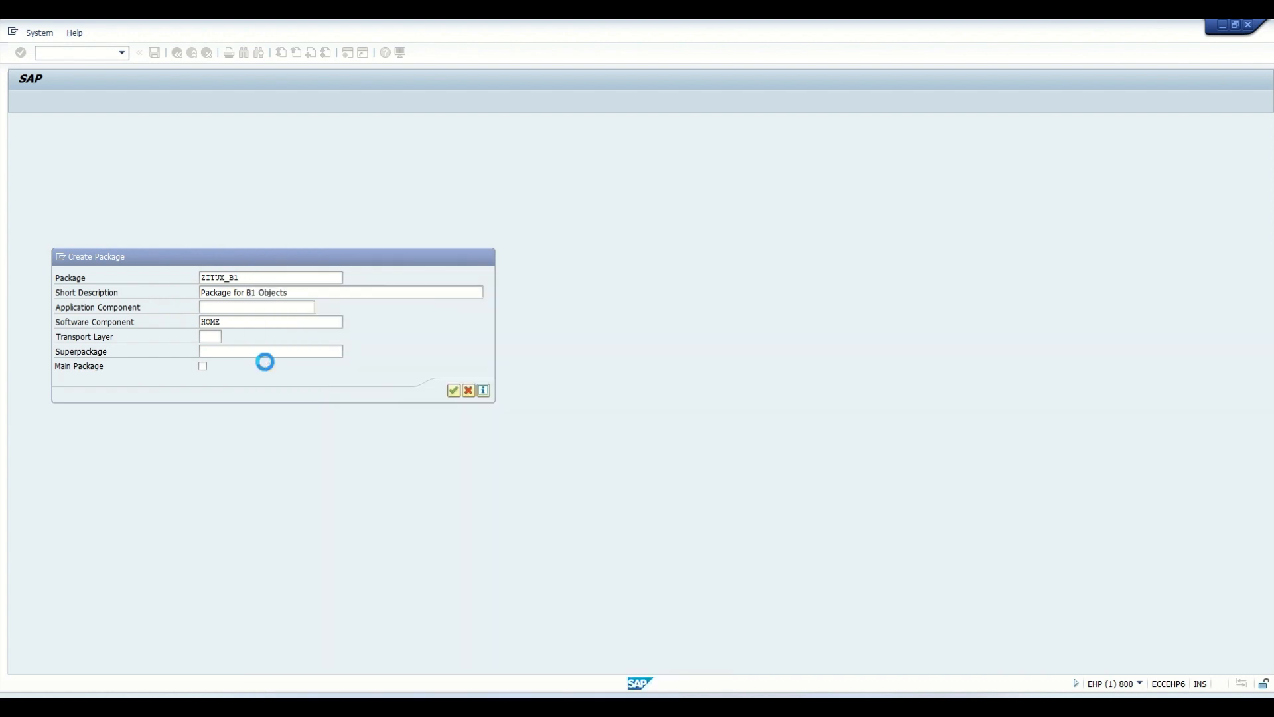
left_click(241, 320)
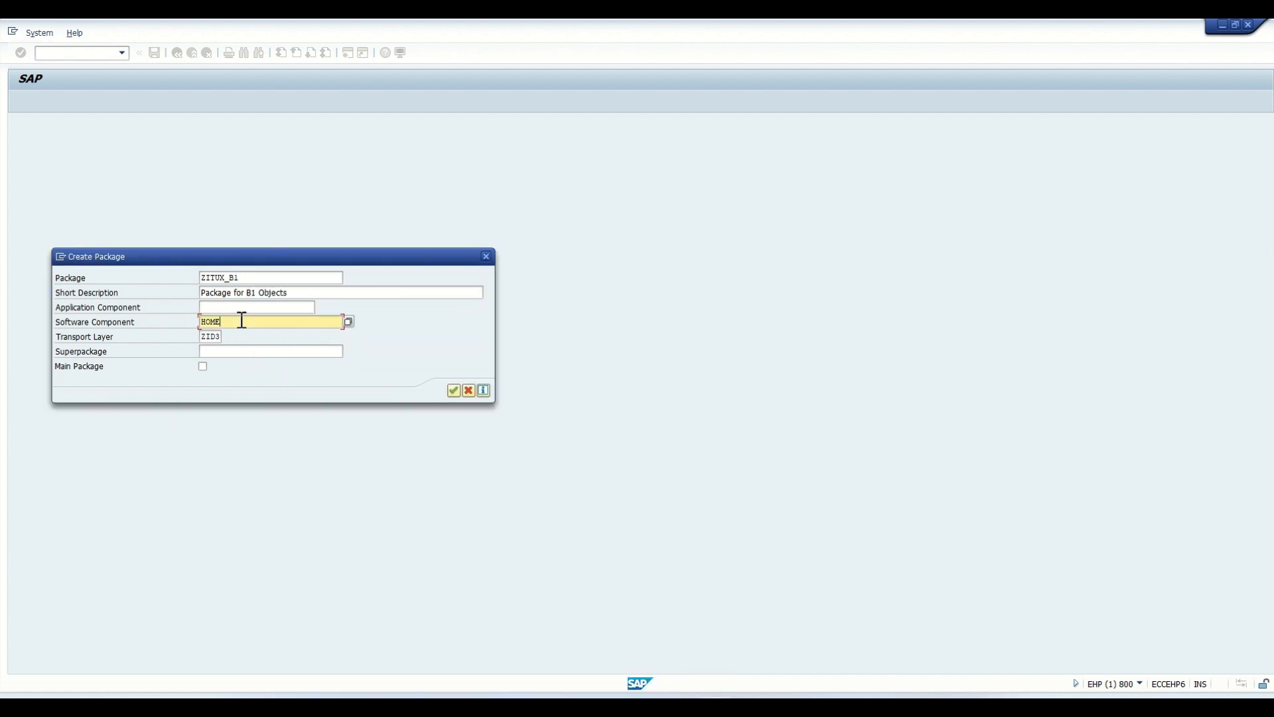
left_click(451, 390)
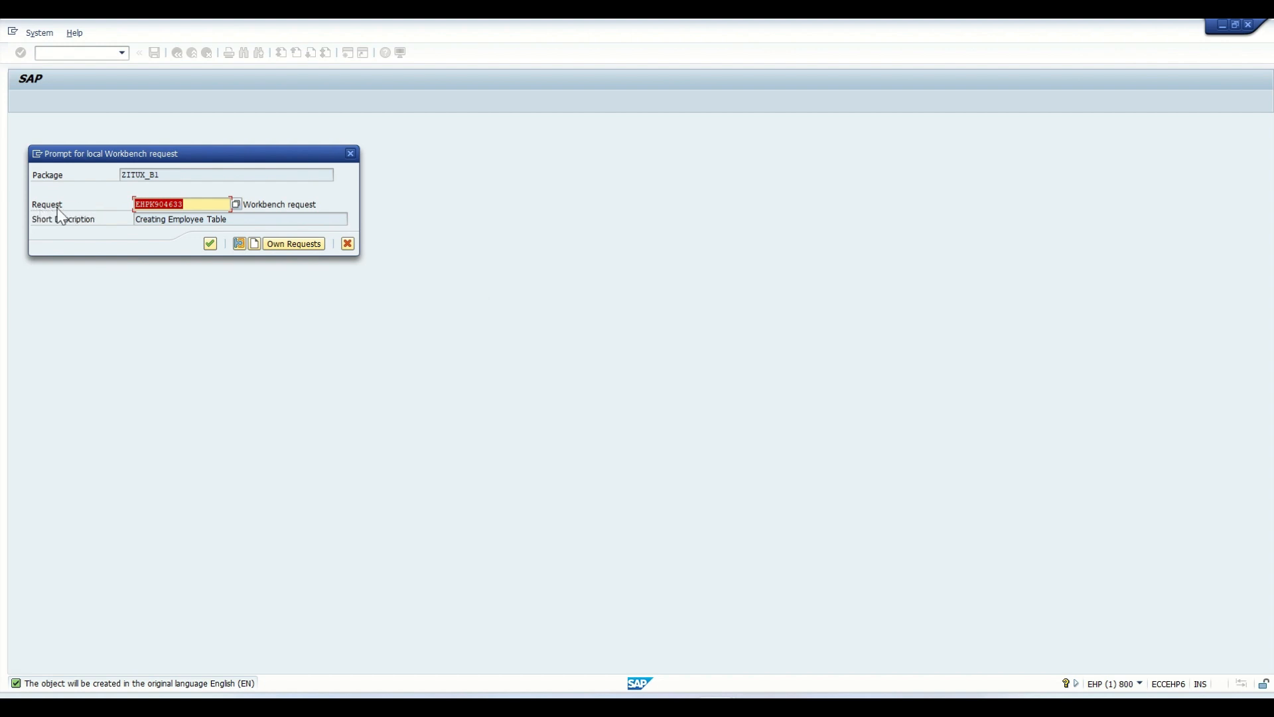
- Create a second SAP session from the request prompt and run transaction SE09 in it
left_click(38, 153)
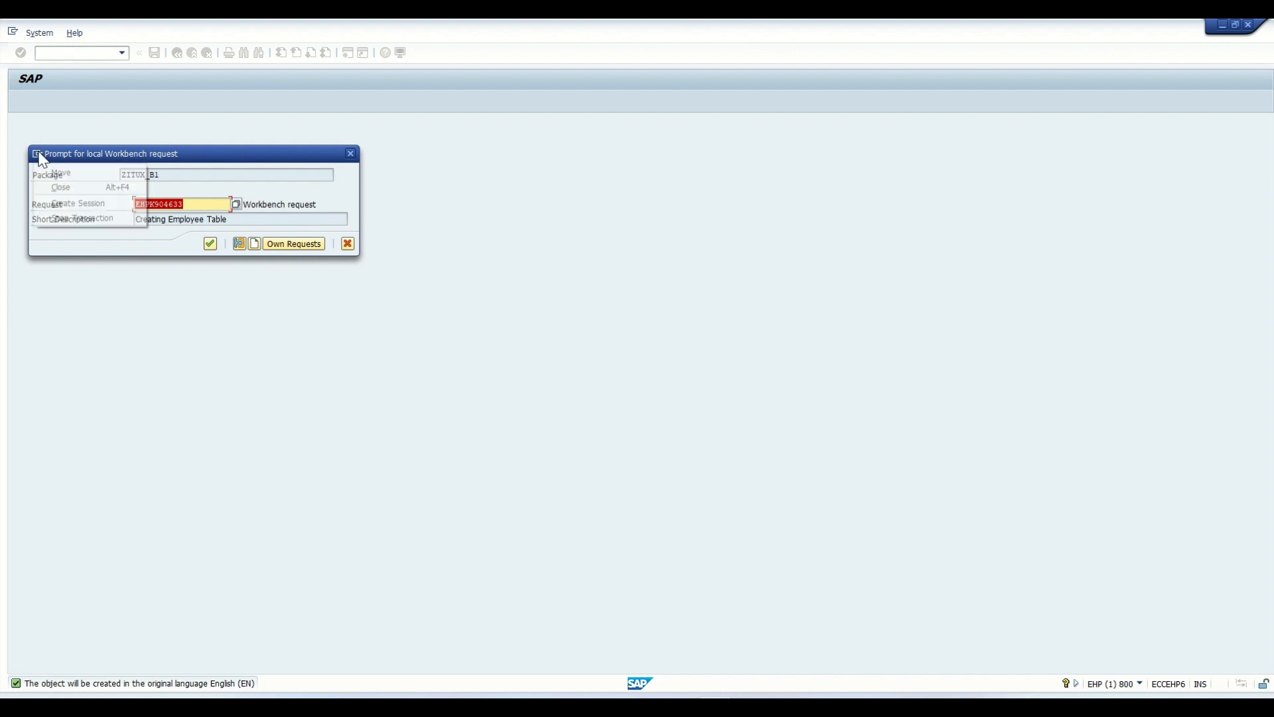
left_click(66, 198)
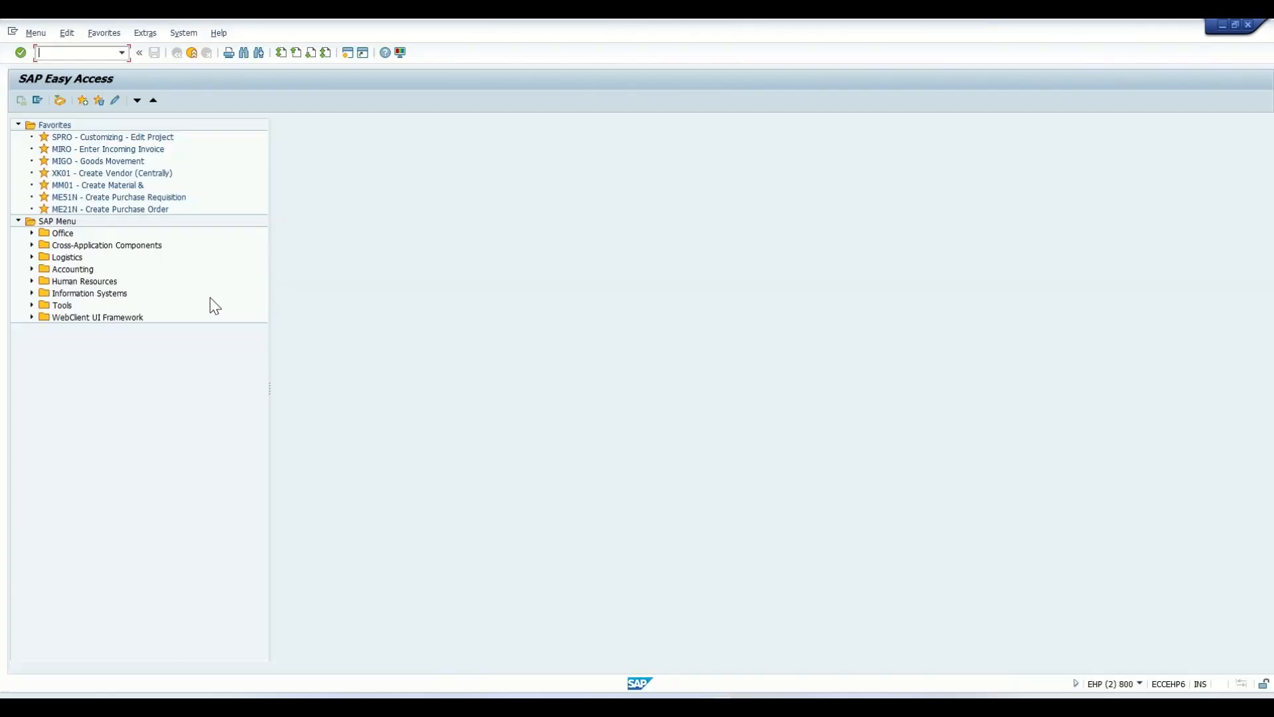
type("se09")
key("Return")
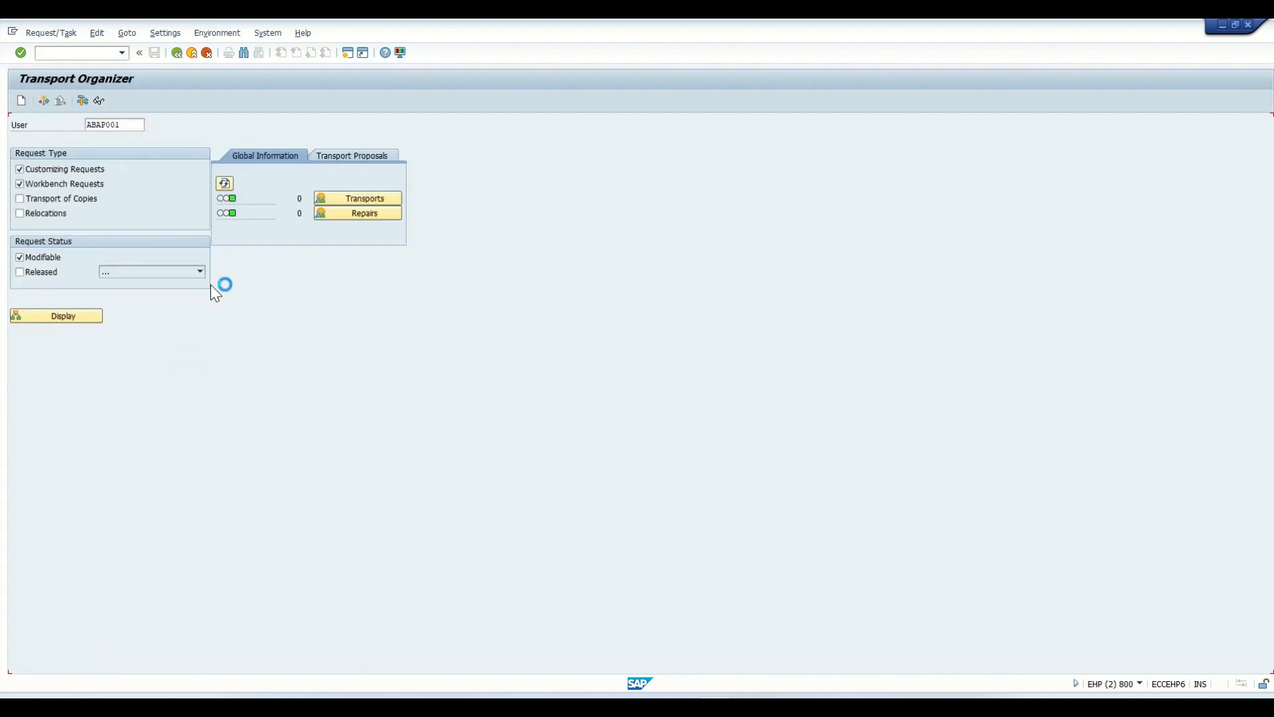
- Limit the Transport Organizer selection to Workbench Requests with the status Modifiable
left_click(40, 174)
left_click(49, 186)
left_click(52, 169)
left_click(56, 199)
left_click(52, 212)
left_click(61, 170)
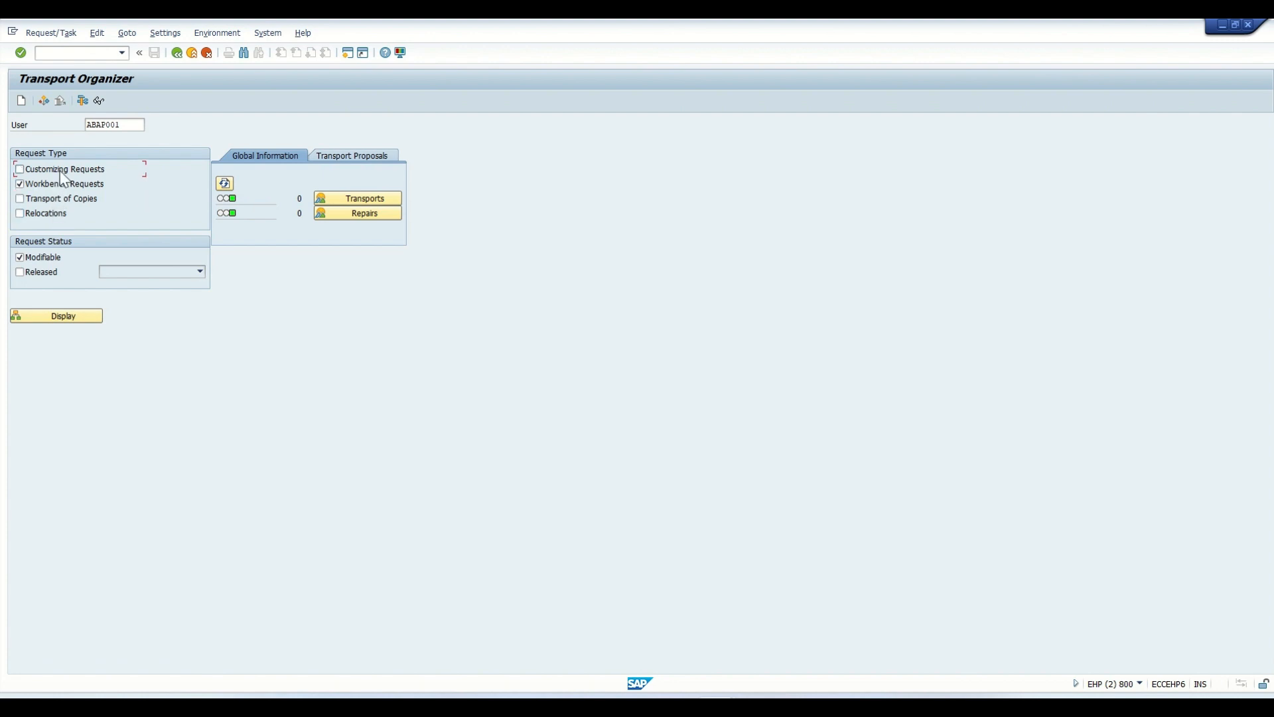
left_click(37, 257)
left_click(39, 271)
left_click(36, 259)
left_click(37, 272)
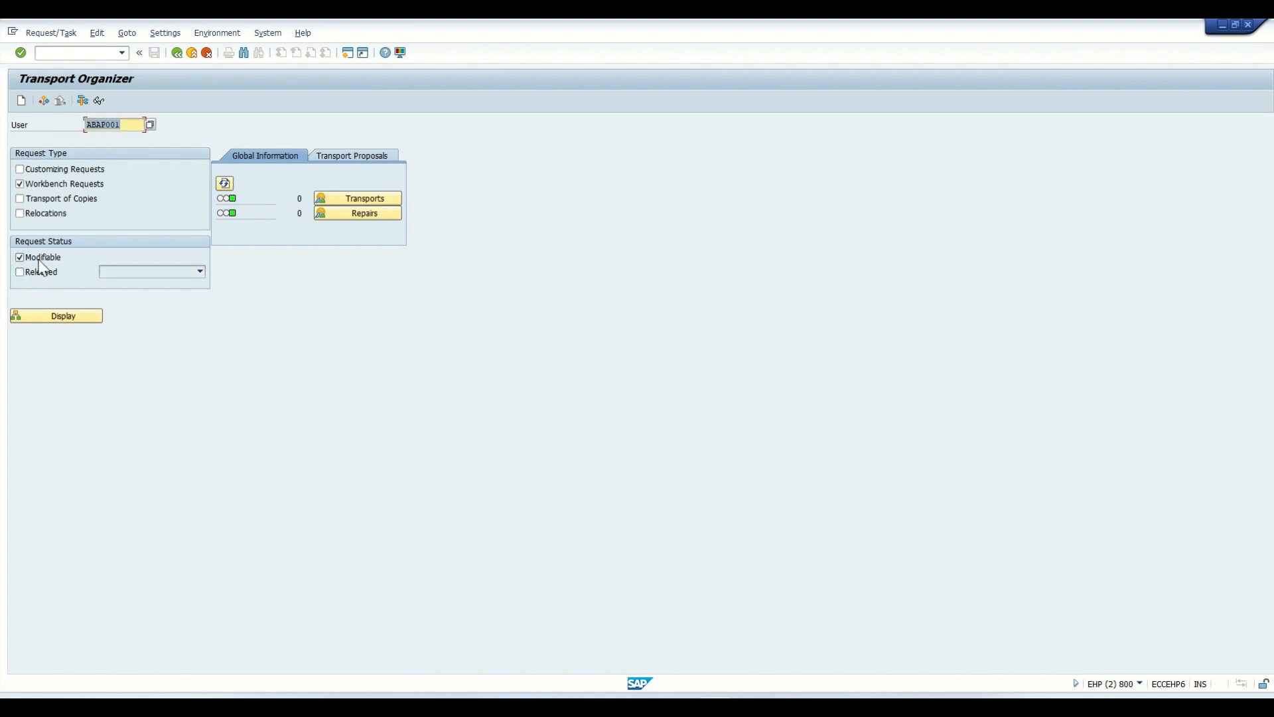
- Try the Released request status in place of Modifiable and revert the selection
left_click(38, 260)
left_click(40, 263)
left_click(45, 263)
left_click(41, 269)
left_click(40, 259)
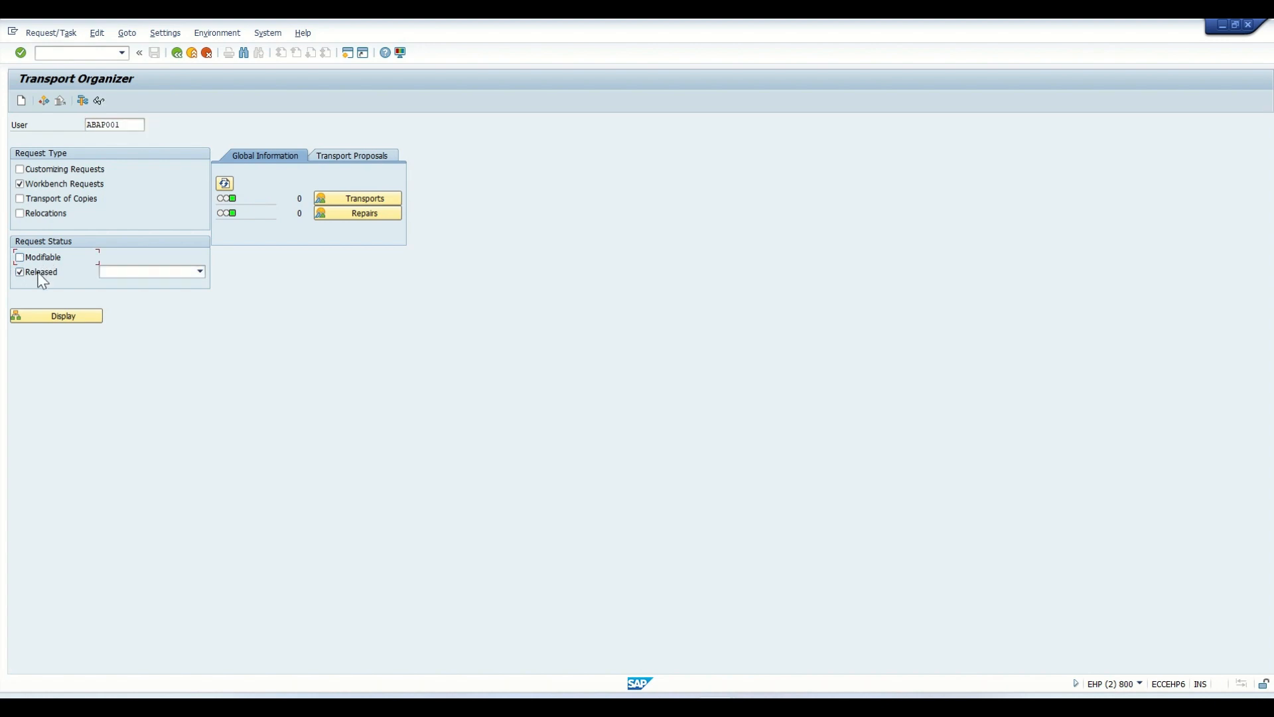
left_click(158, 273)
left_click(160, 284)
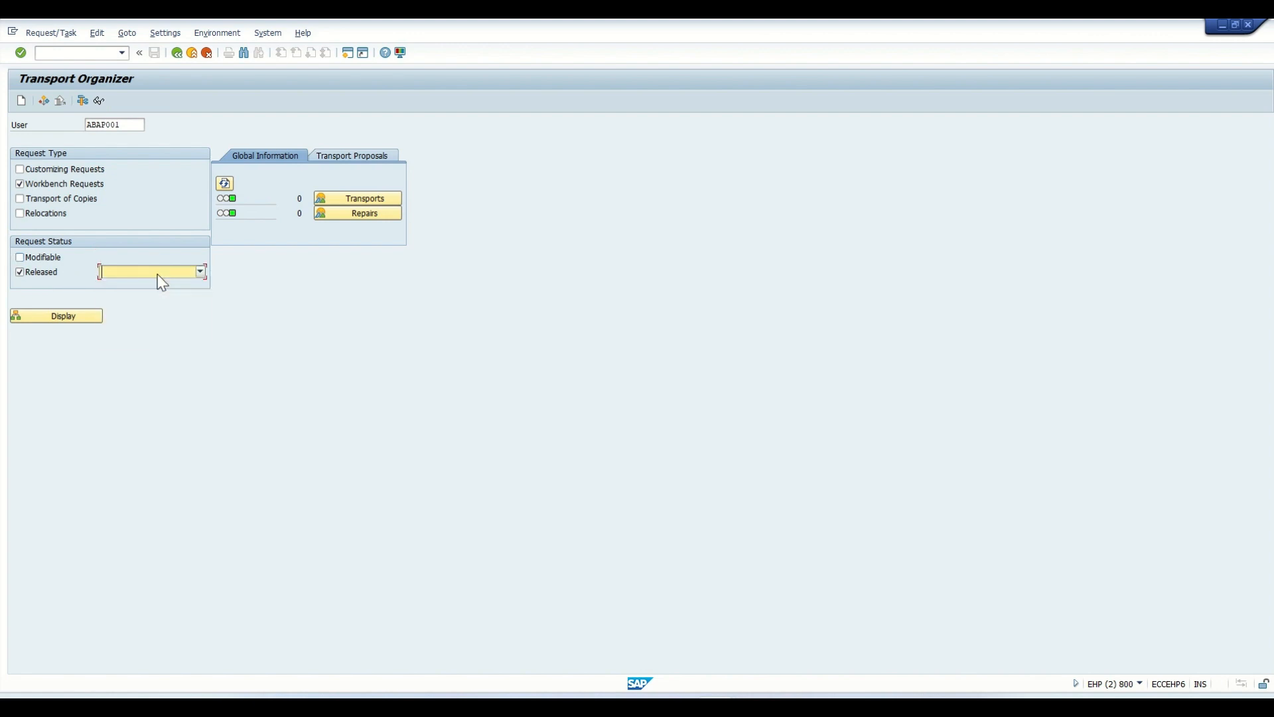
left_click(20, 271)
left_click(31, 259)
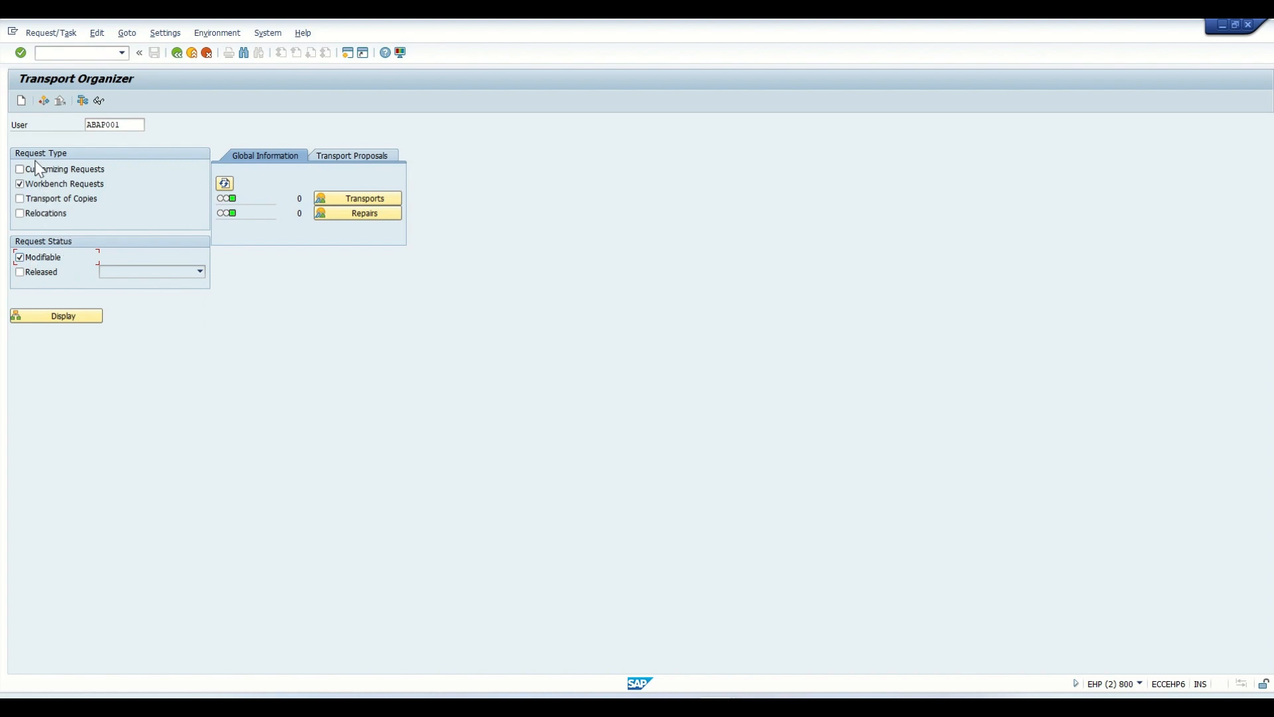
- Create a workbench request with the short description "TR for B1 Objects" and save it
left_click(21, 101)
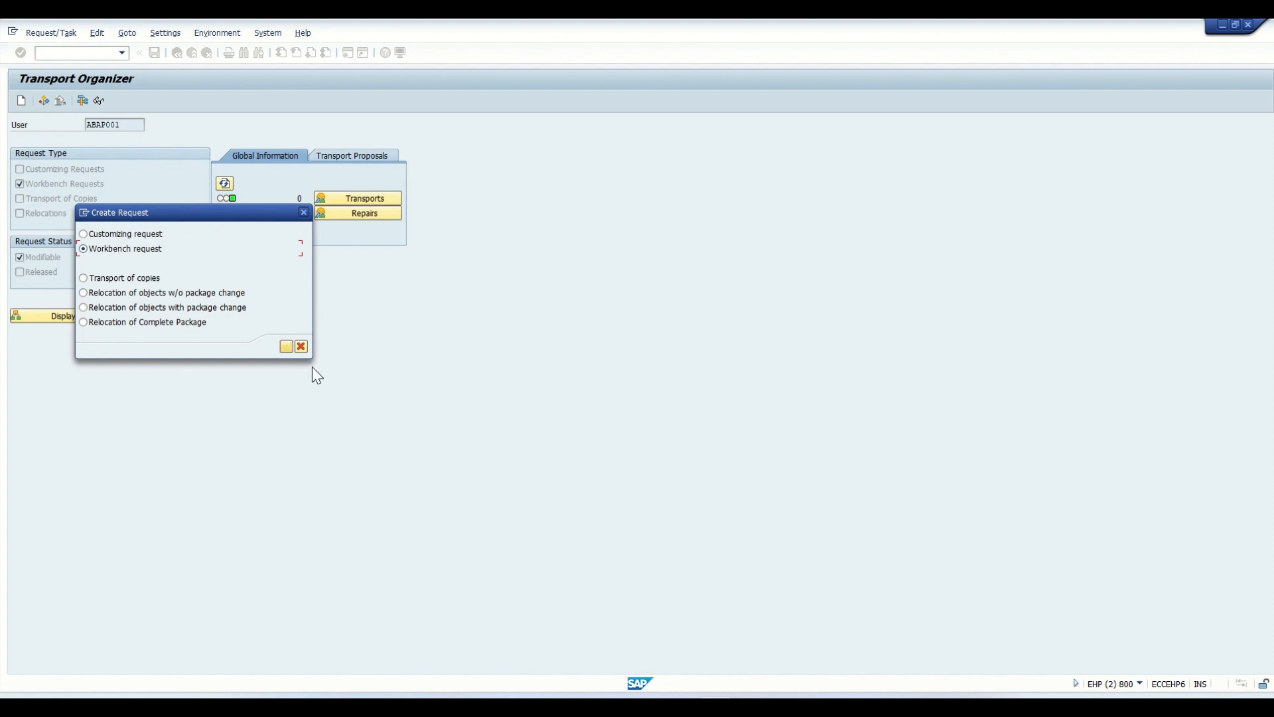
left_click(286, 346)
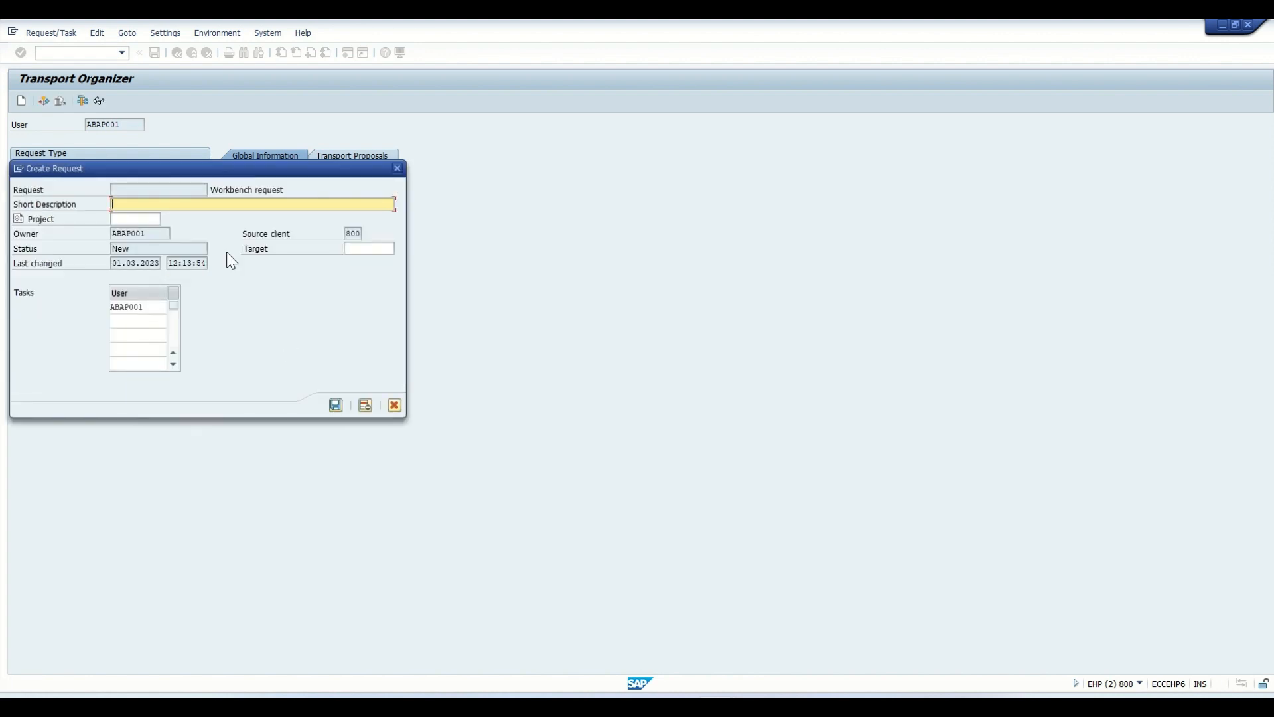
type("B1 TR")
type("fo")
key("BackSpace")
key("BackSpace")
key("BackSpace")
key("BackSpace")
key("BackSpace")
key("BackSpace")
key("BackSpace")
key("BackSpace")
key("BackSpace")
type("TR for B1 Object")
key("Return")
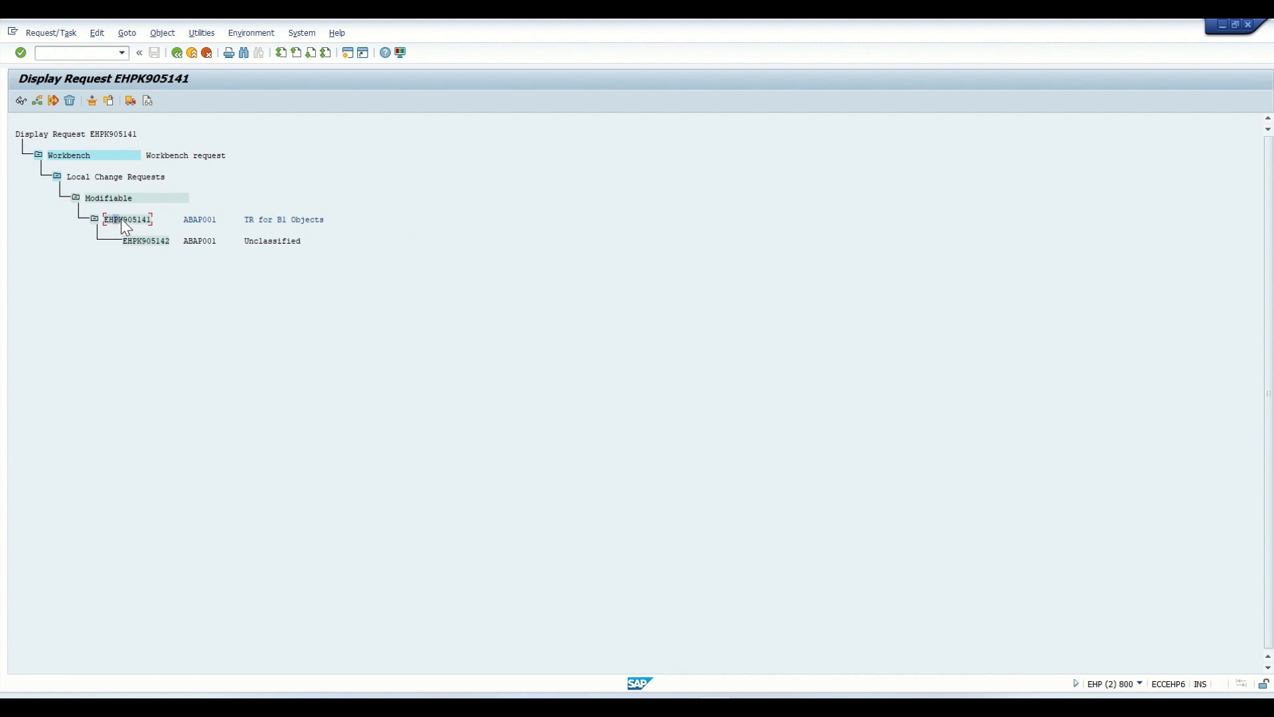
- Examine the objects and properties of the new request "TR for B1 Objects" and return to the request tree
left_click_drag(127, 219, 144, 221)
left_click(105, 219)
double_click(129, 221)
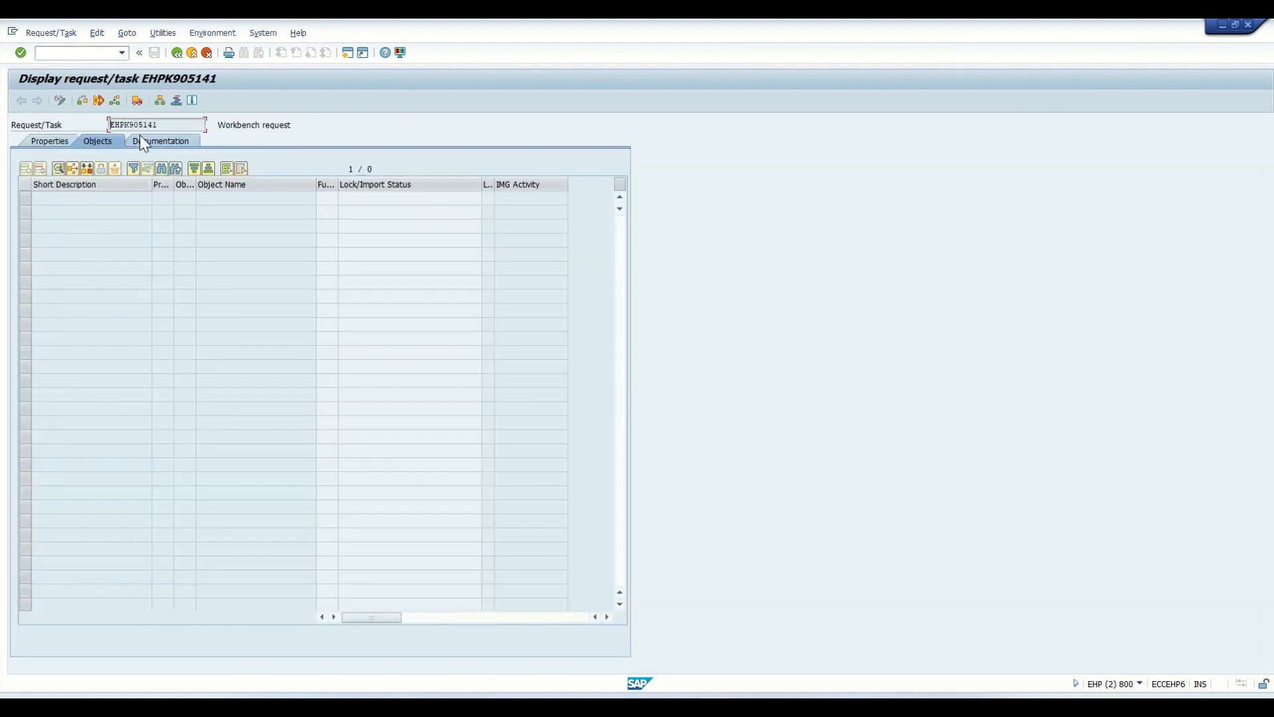
left_click_drag(160, 126, 107, 126)
key("ctrl+c")
left_click(235, 264)
left_click(53, 141)
left_click(92, 140)
left_click(178, 53)
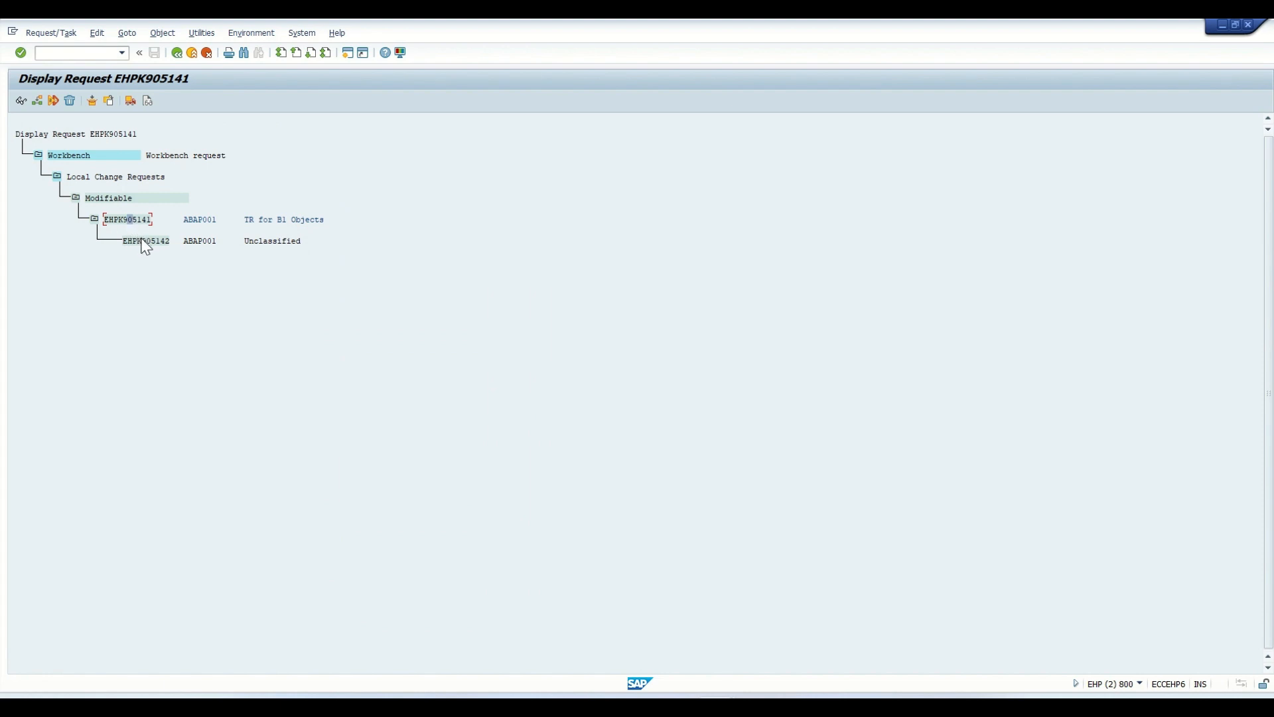
- Enter EHPK905141 as the workbench request for package ZITUX_B1 in the package session and confirm it
left_click(145, 243)
left_click(141, 246)
left_click(149, 243)
left_click(163, 242)
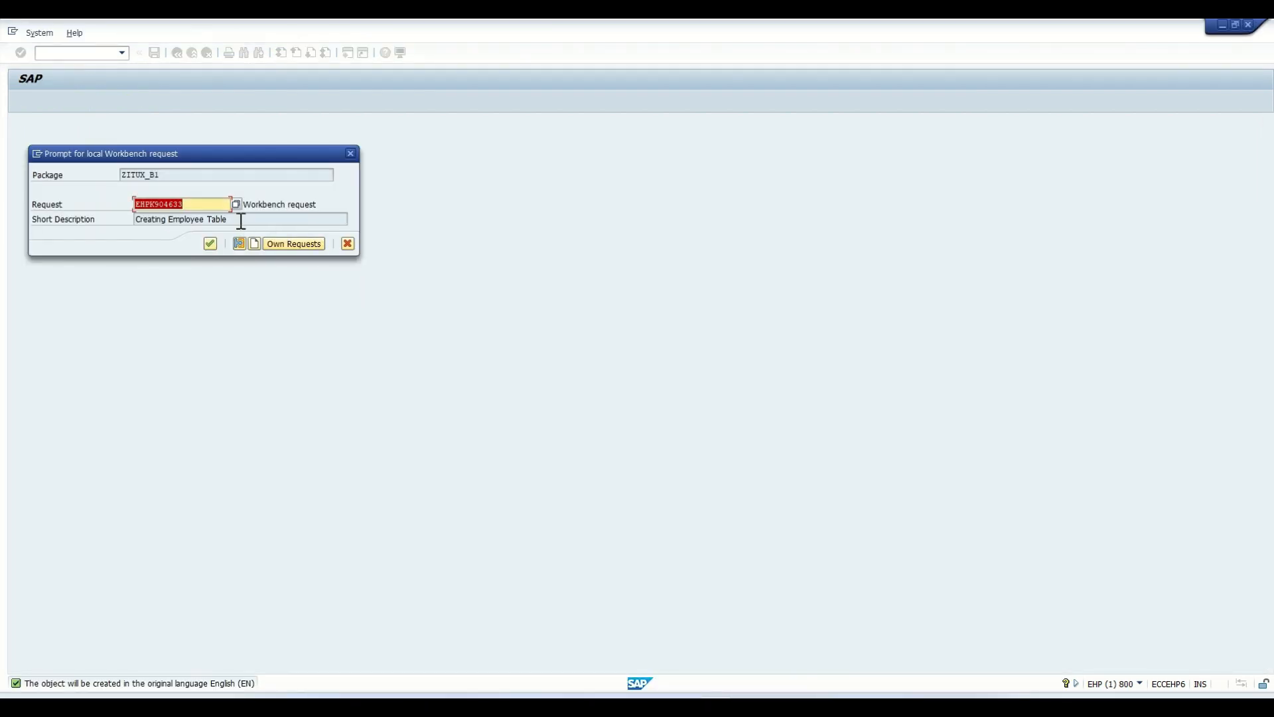
key("ctrl+v")
key("Return")
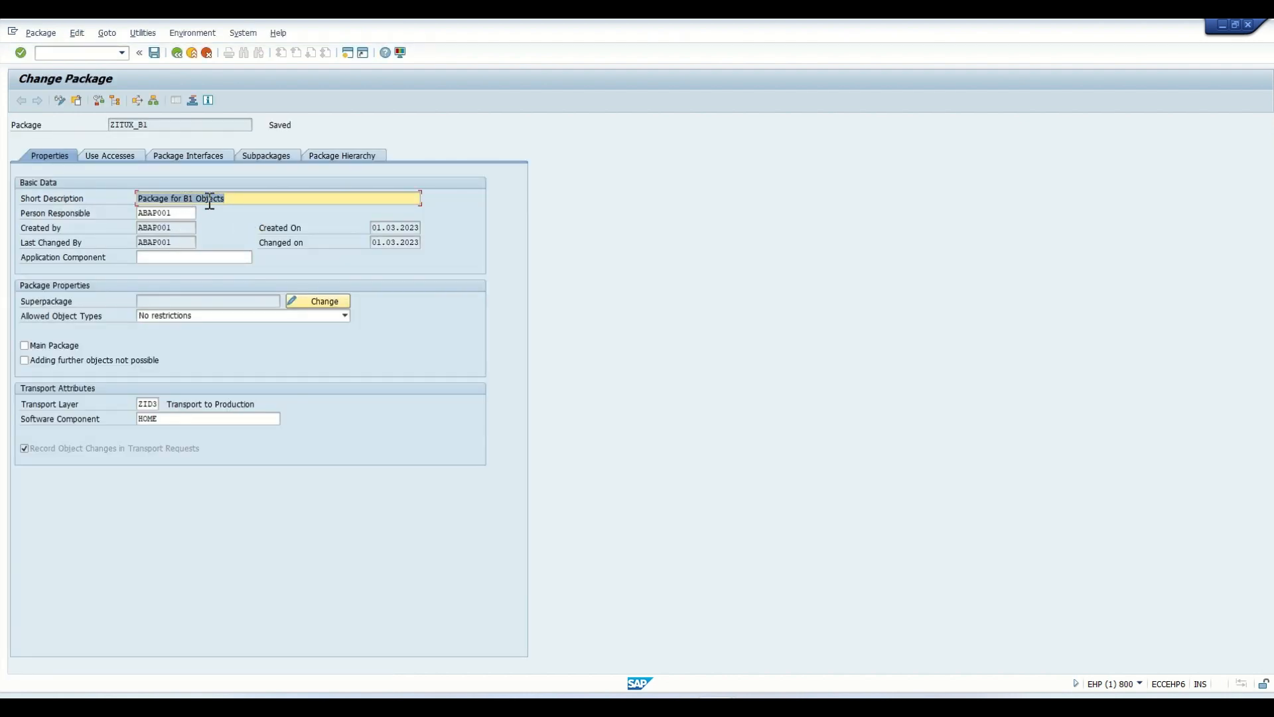
- Switch to the Transport Organizer session and check the object list of request EHPK905141
key("alt+Tab")
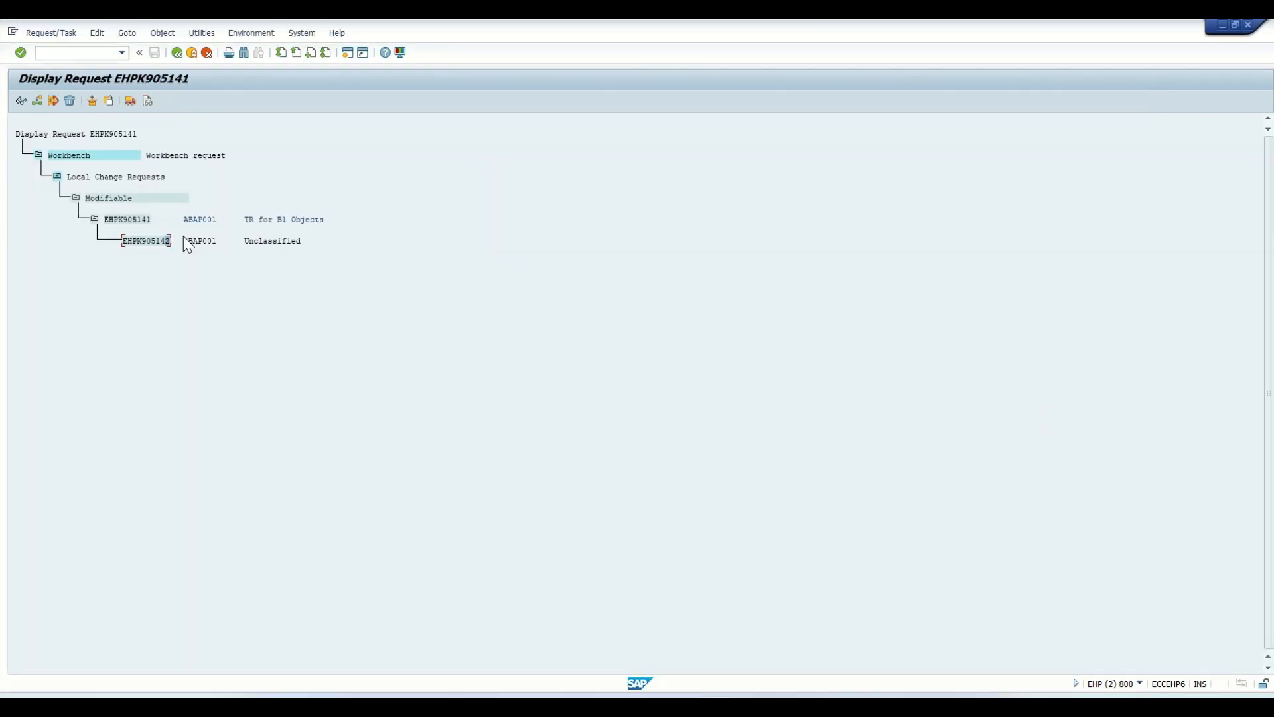
double_click(141, 221)
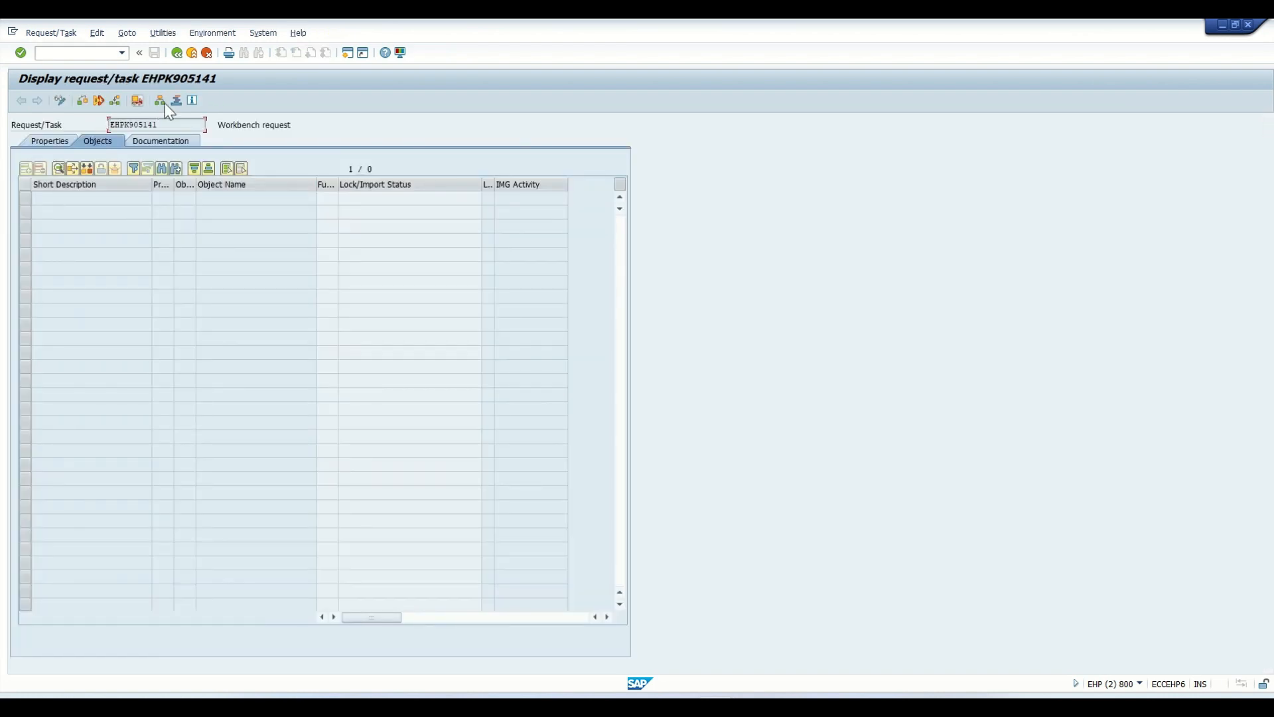
key("alt+Tab")
left_click(160, 56)
key("alt+Tab")
left_click(177, 53)
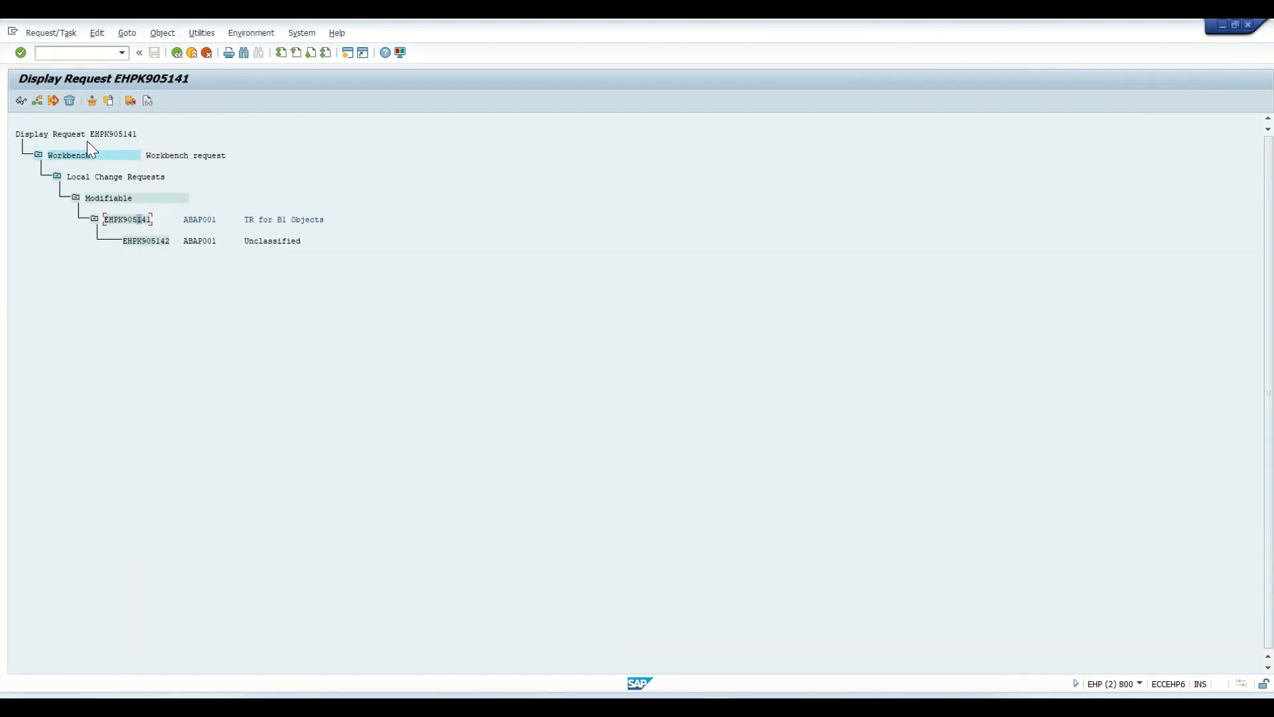
- List the modifiable workbench requests, expand "TR for B1 Objects" down to its package, and display task EHPK905142
left_click(176, 53)
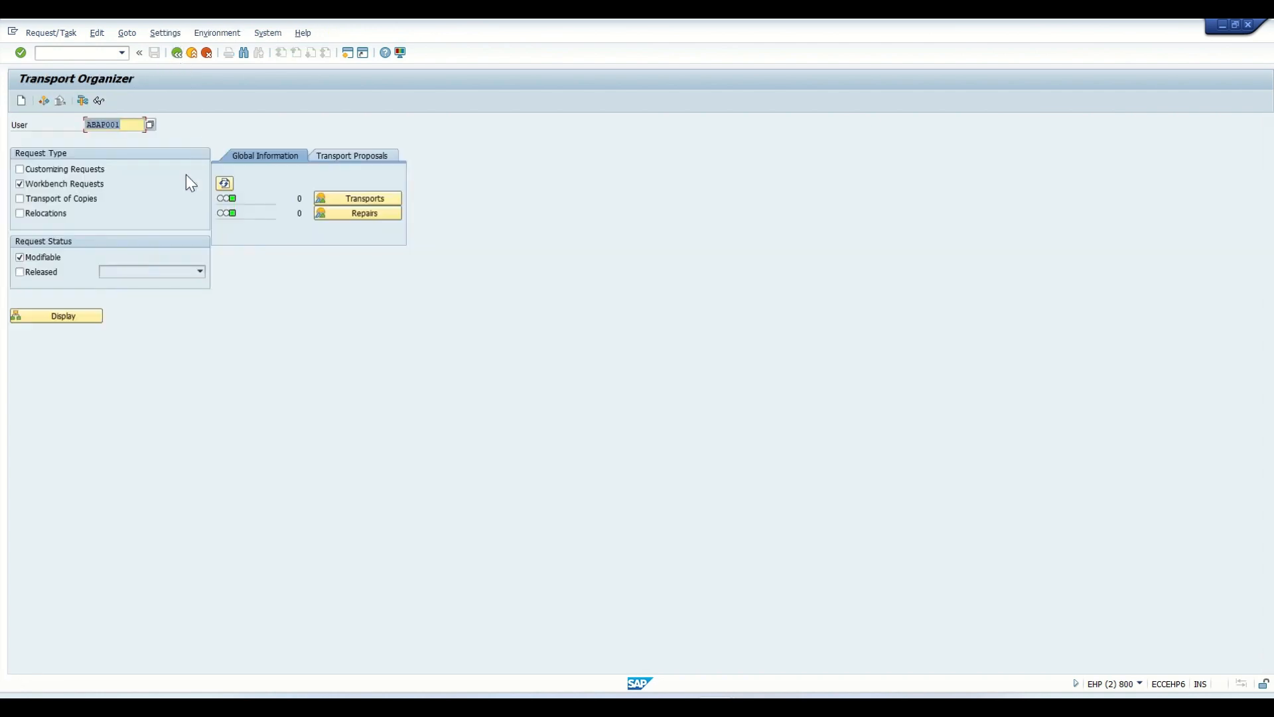
left_click(65, 318)
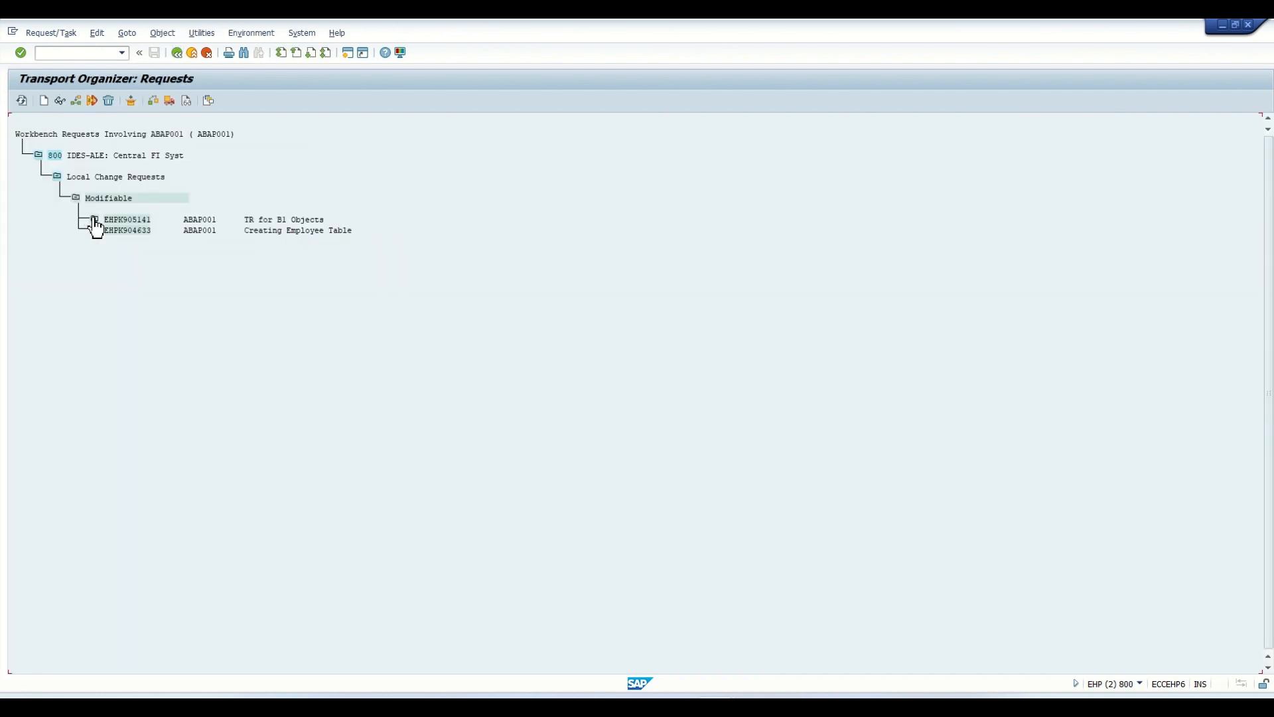
left_click(94, 219)
left_click(113, 240)
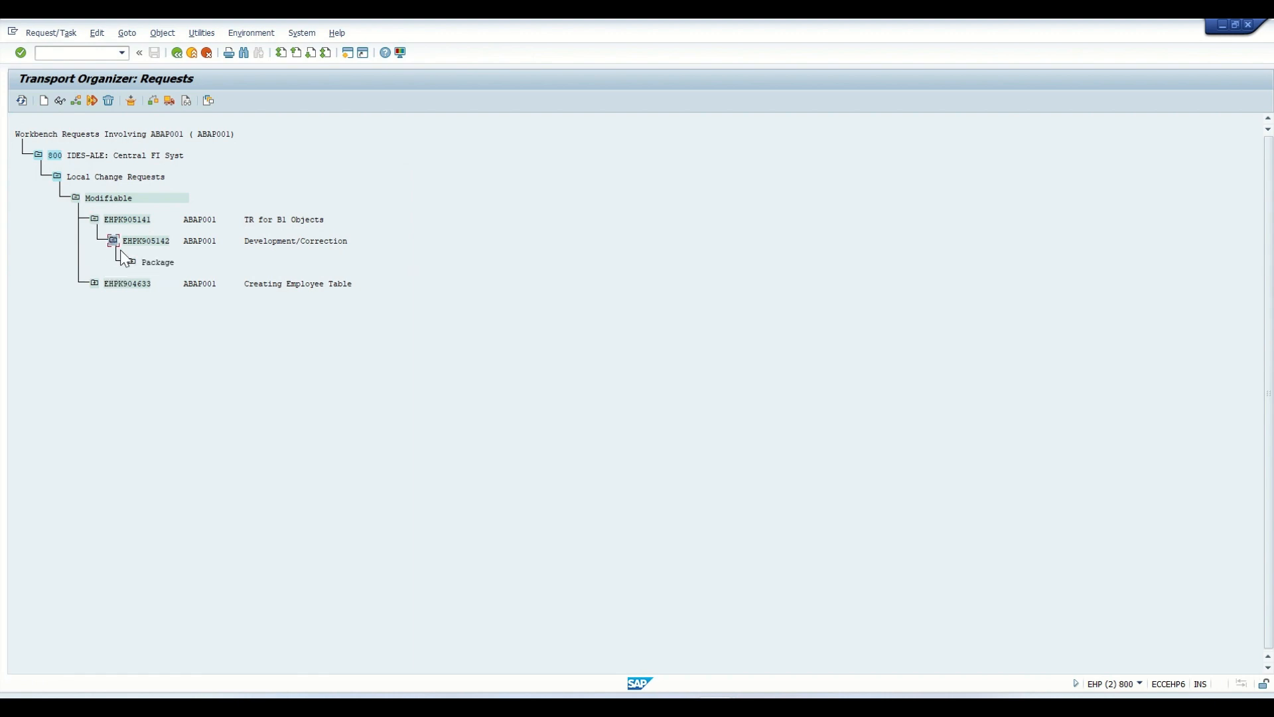
left_click(132, 262)
double_click(127, 241)
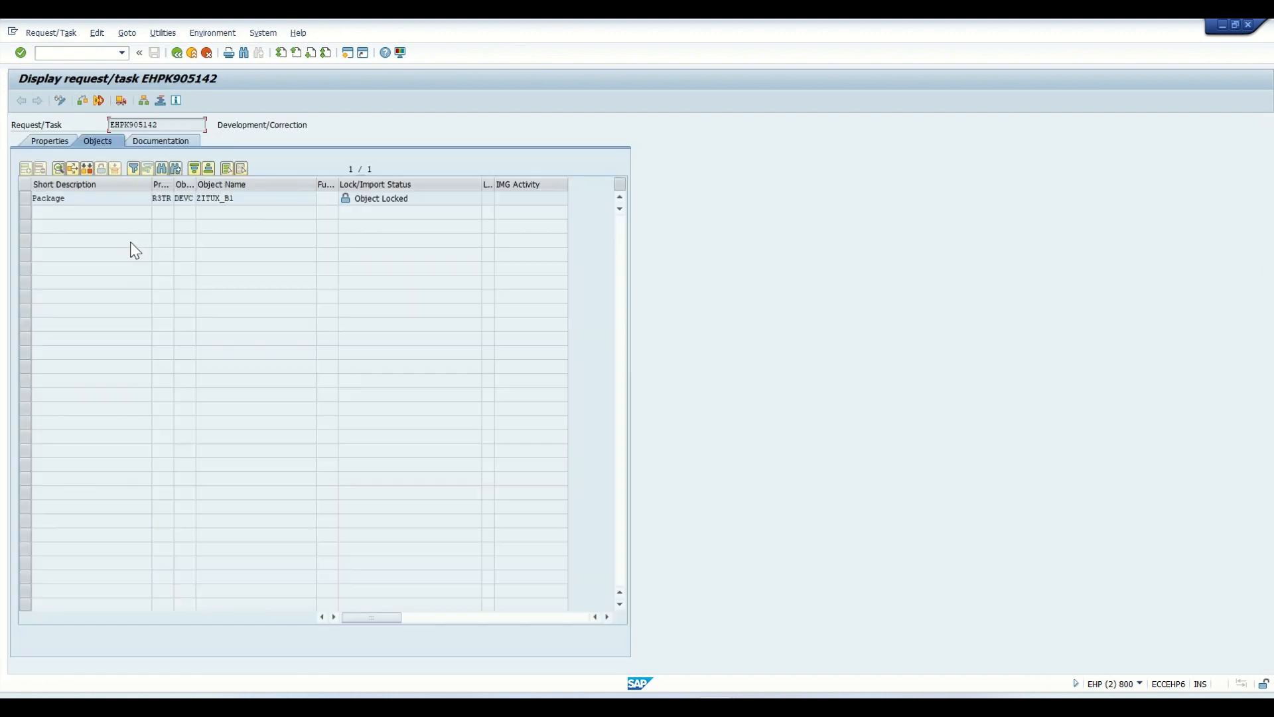
- Examine the package entry's object type and name and the properties of task EHPK905142, and return to the request list
left_click_drag(87, 204, 33, 202)
mouse_move(197, 191)
left_mouse_down()
mouse_move(242, 189)
mouse_move(198, 189)
left_mouse_up()
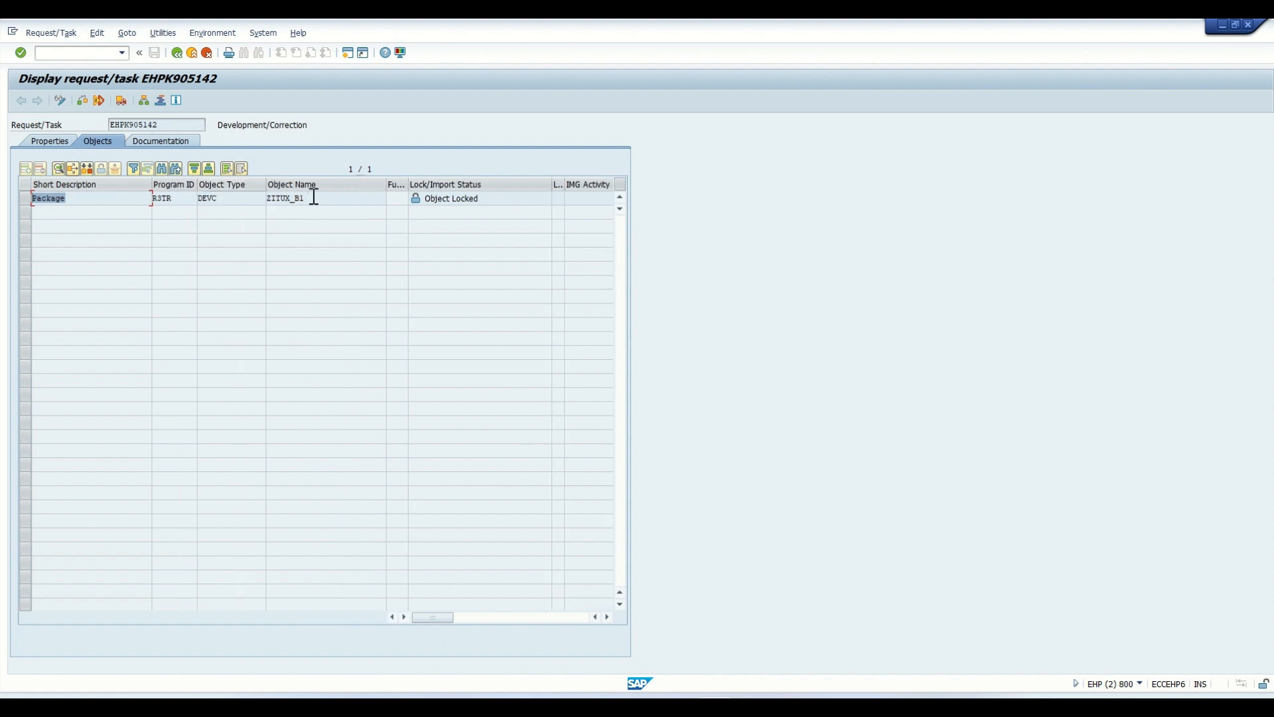
left_click_drag(80, 205, 30, 199)
left_click_drag(313, 200, 267, 199)
left_click(50, 140)
left_click(94, 139)
left_click(25, 199)
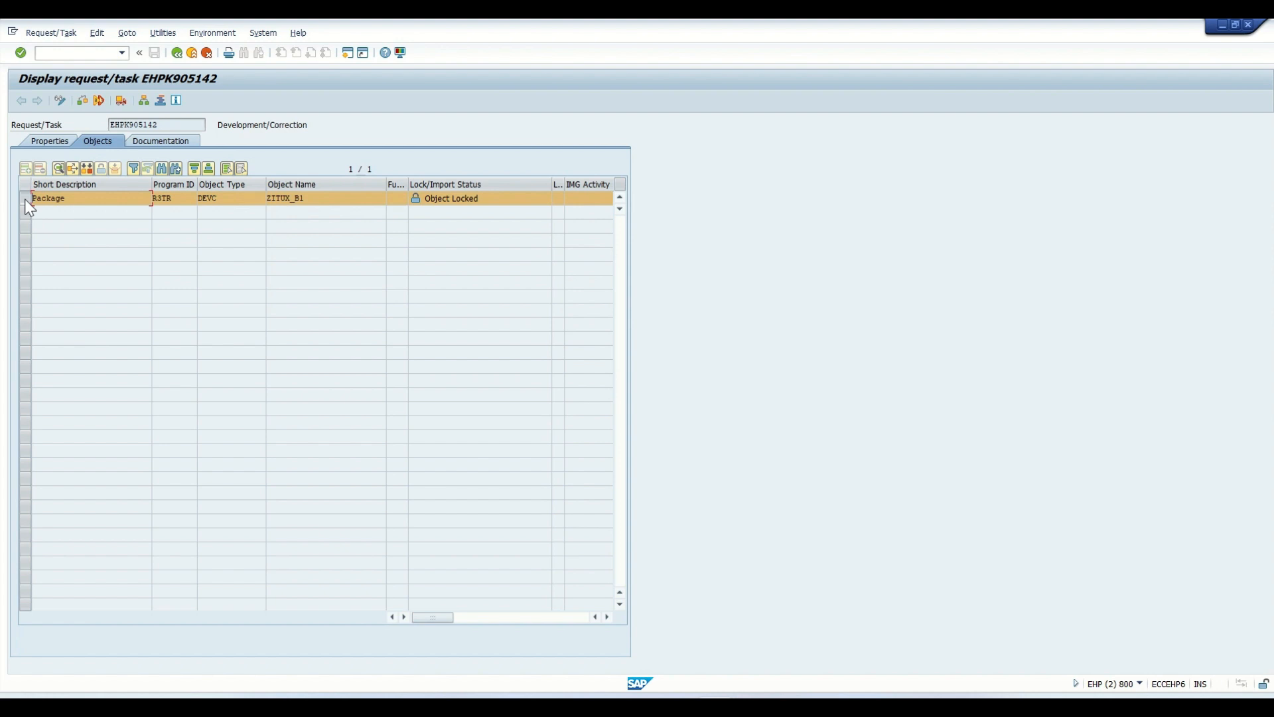
left_click_drag(309, 199, 264, 199)
left_click(177, 53)
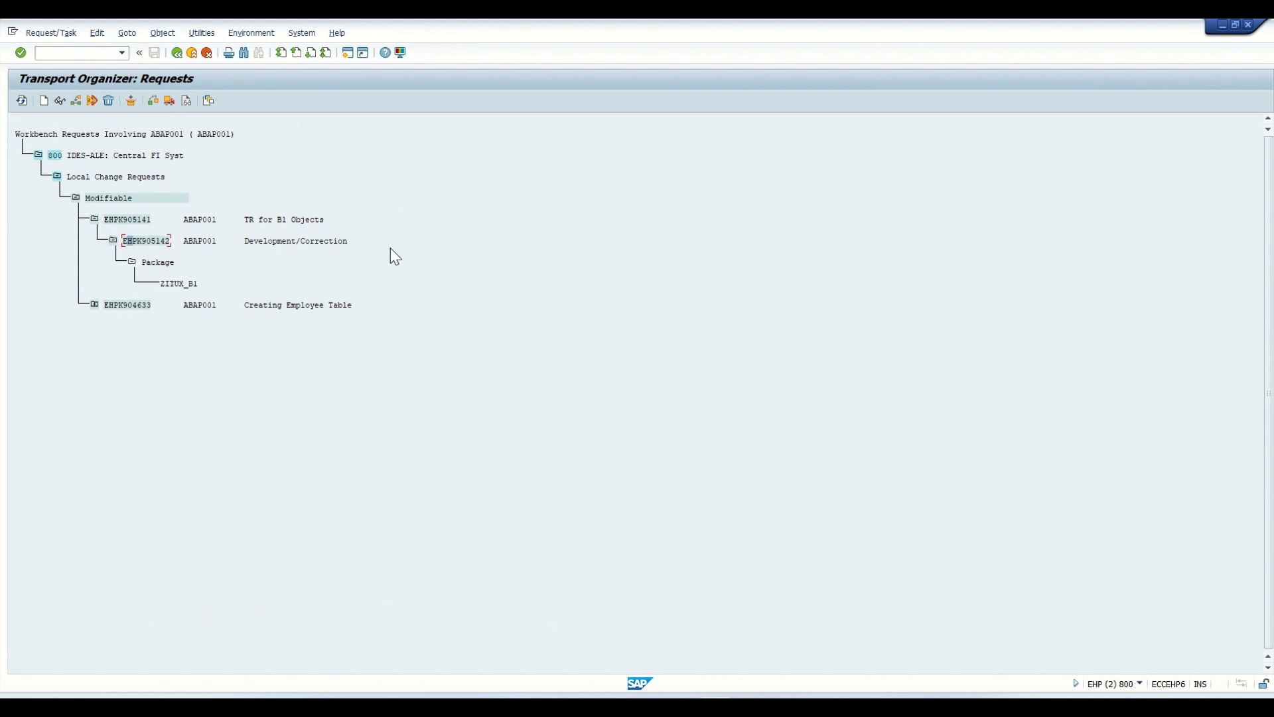
- Display request EHPK905141, look up the available target systems in its properties without selecting one, and return to its objects
double_click(125, 220)
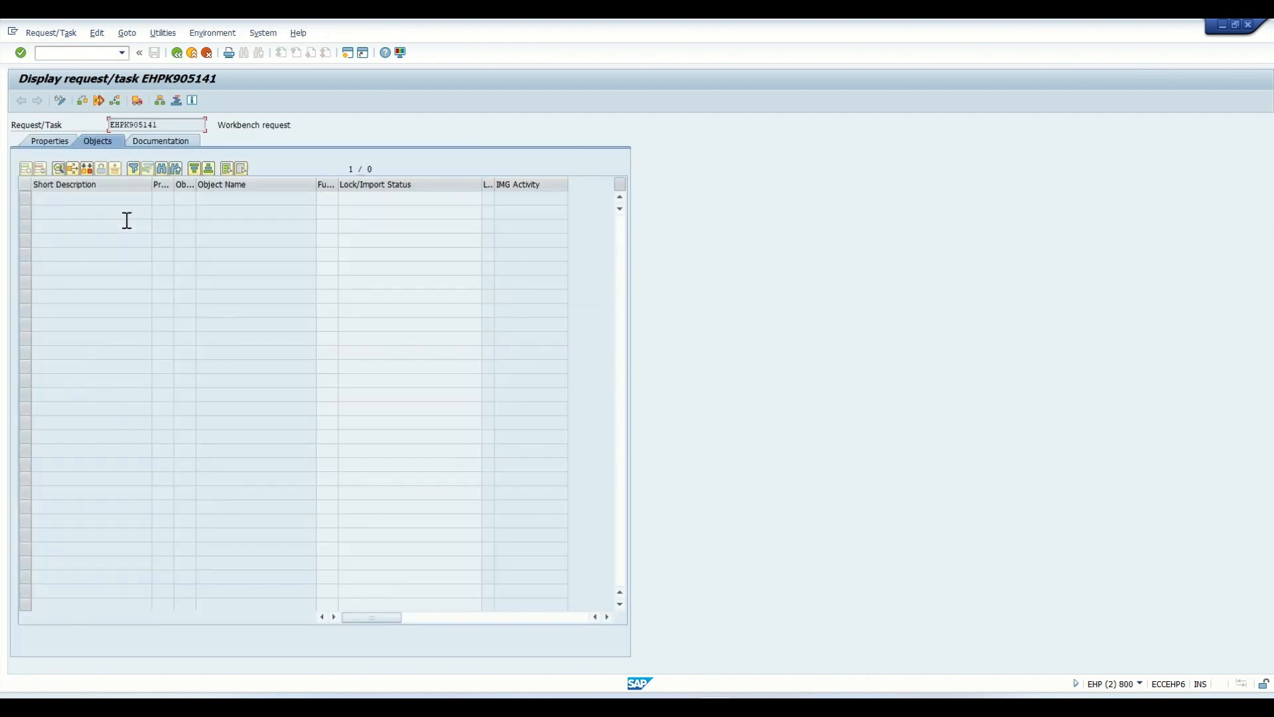
left_click(67, 149)
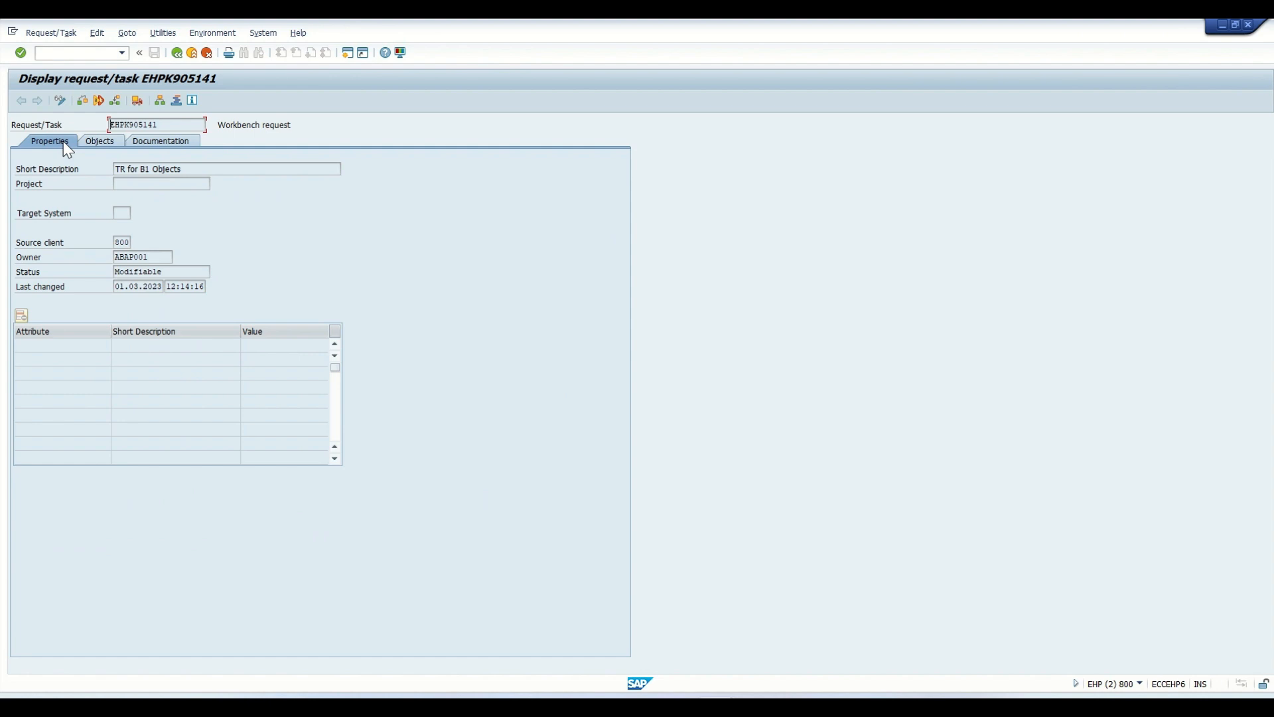
left_click(121, 216)
left_click(136, 214)
left_click(198, 205)
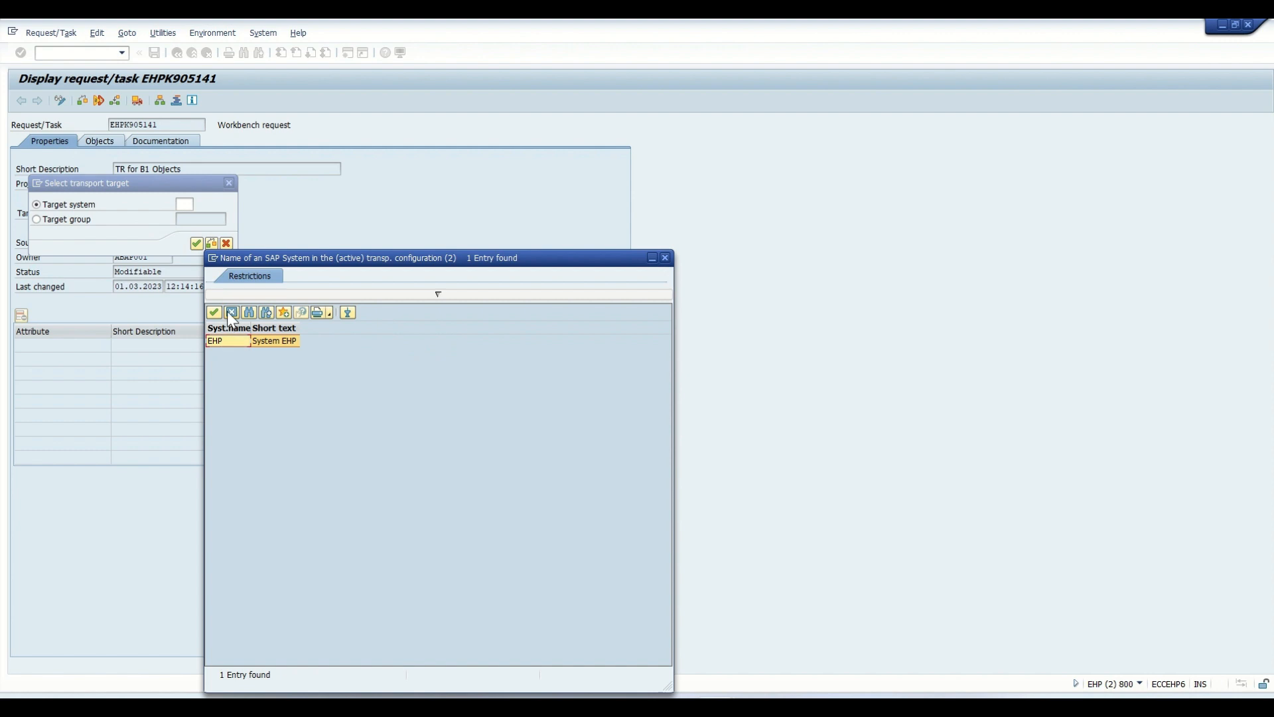
left_click(228, 312)
left_click(227, 244)
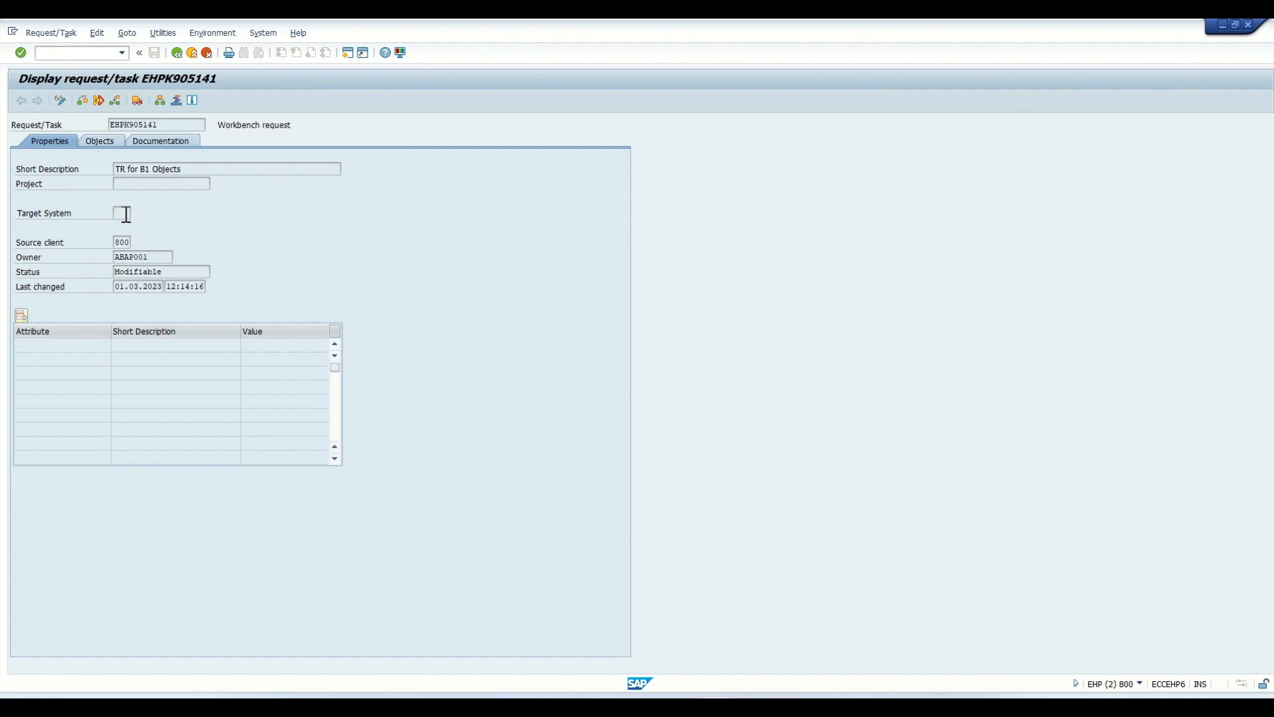
left_click(101, 142)
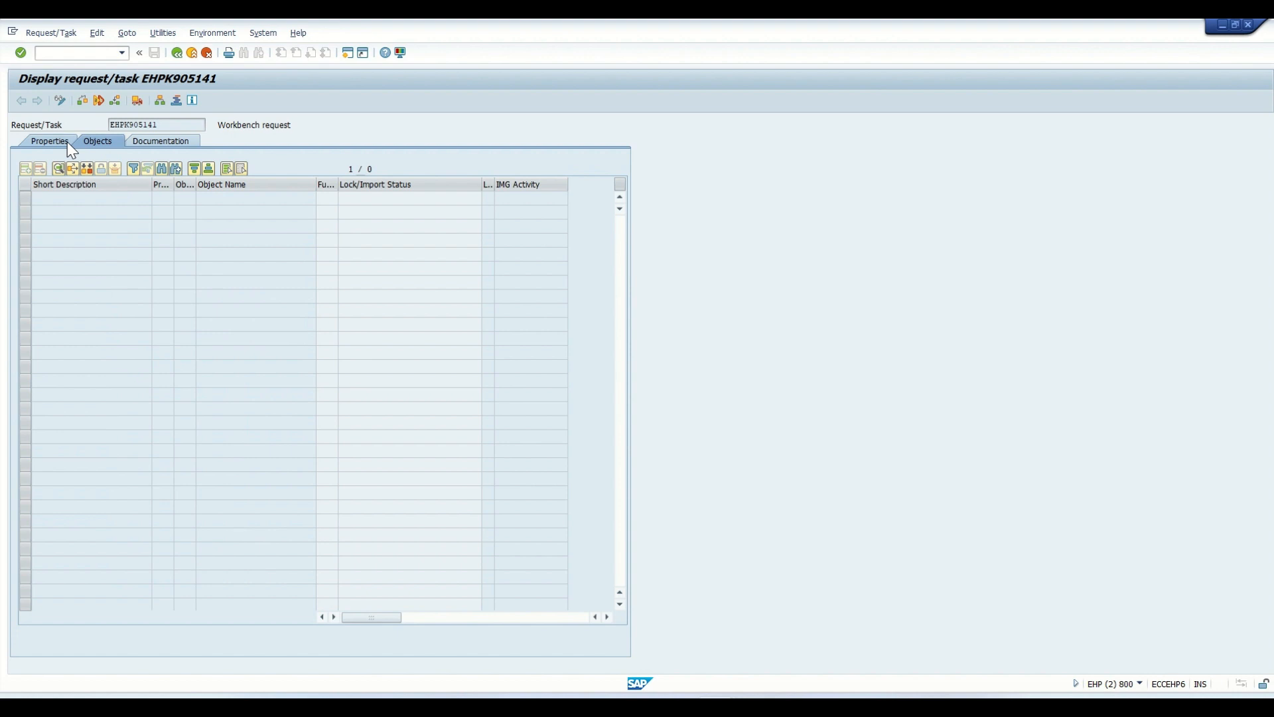
- Examine the project and target system fields in the properties of request EHPK905141, and return to the request list
left_click(67, 141)
left_click(126, 214)
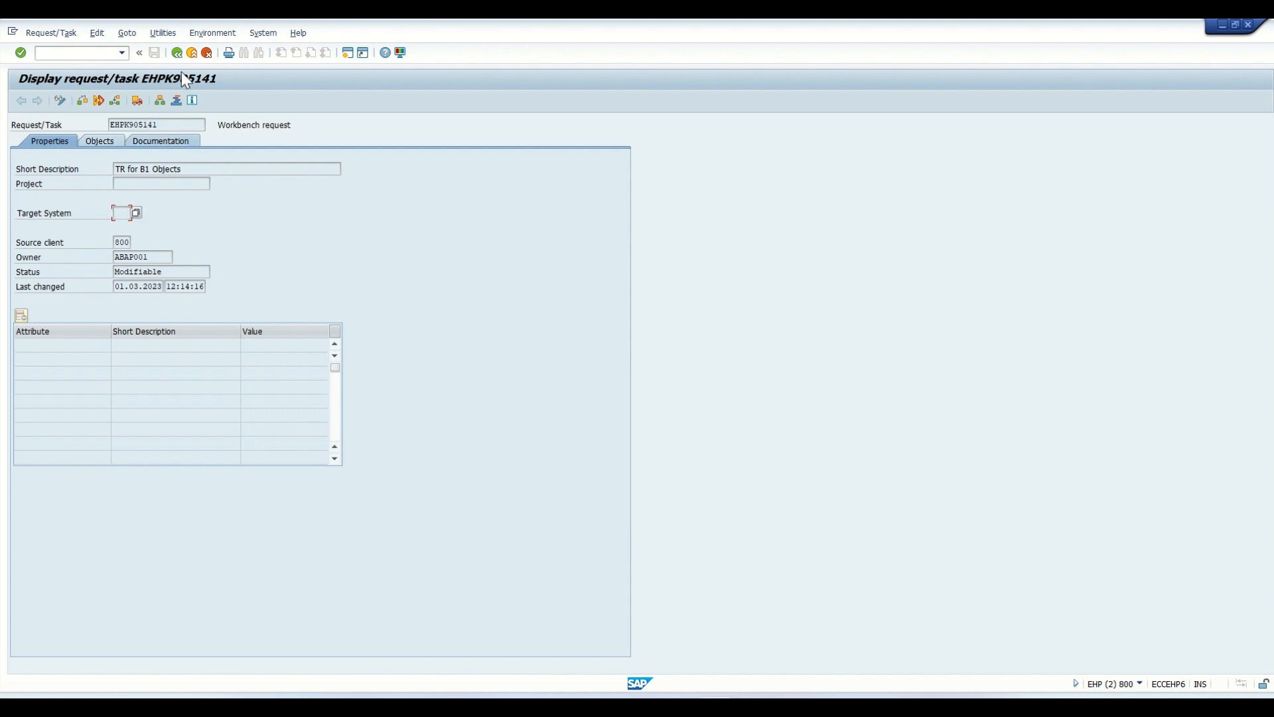
left_click(123, 184)
left_click(97, 138)
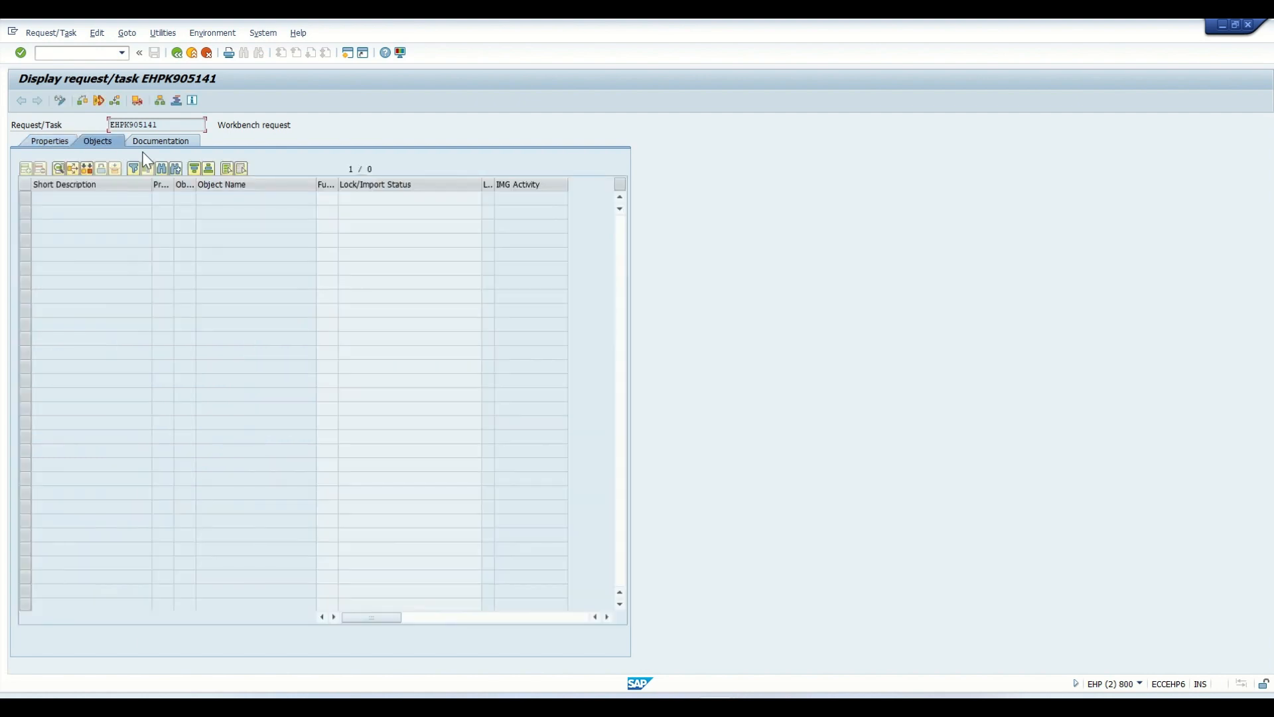
left_click(177, 53)
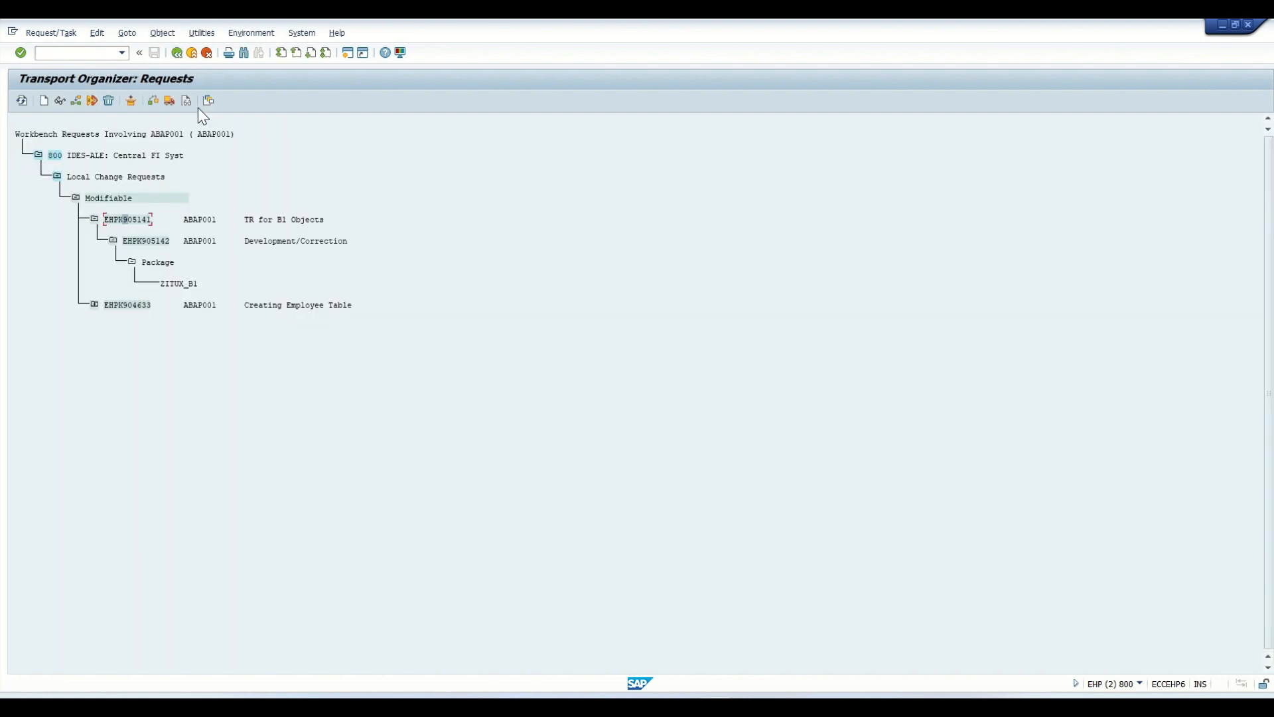
- Collapse and re-expand task EHPK905142 down to package ZITUX_B1 to examine the hierarchy of request, task and object
left_click(132, 262)
left_click(114, 241)
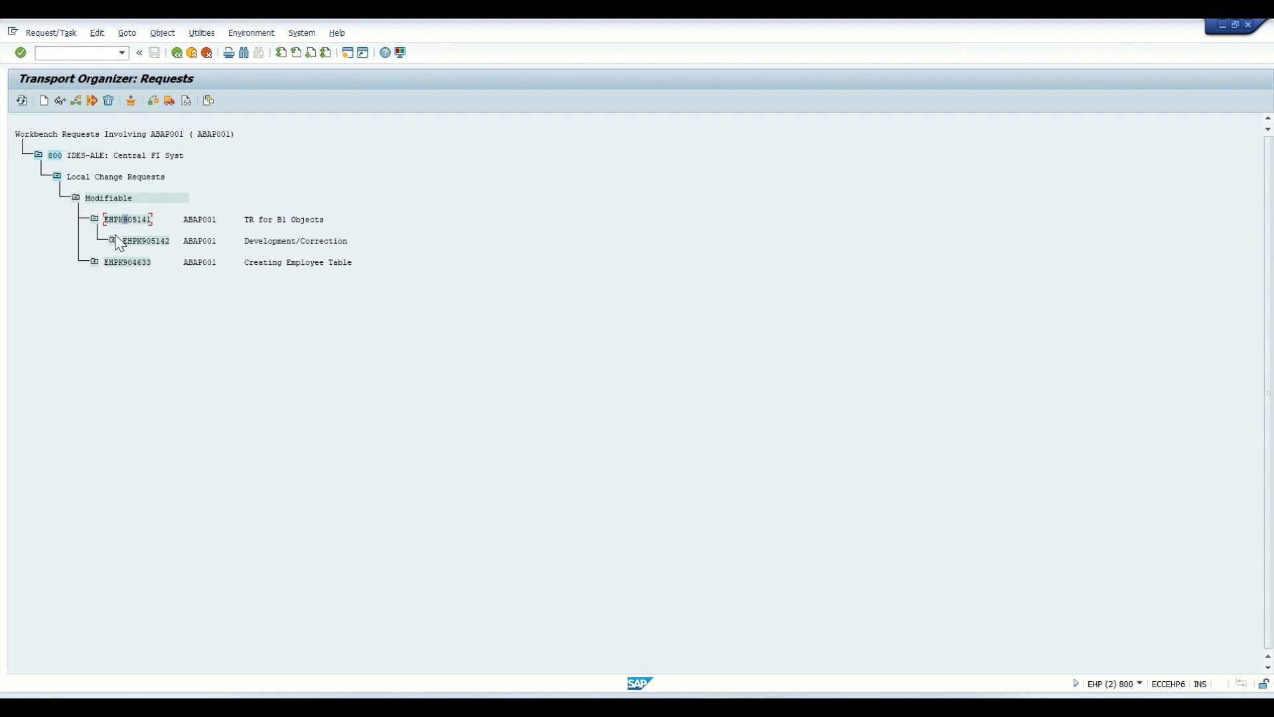
left_click(113, 241)
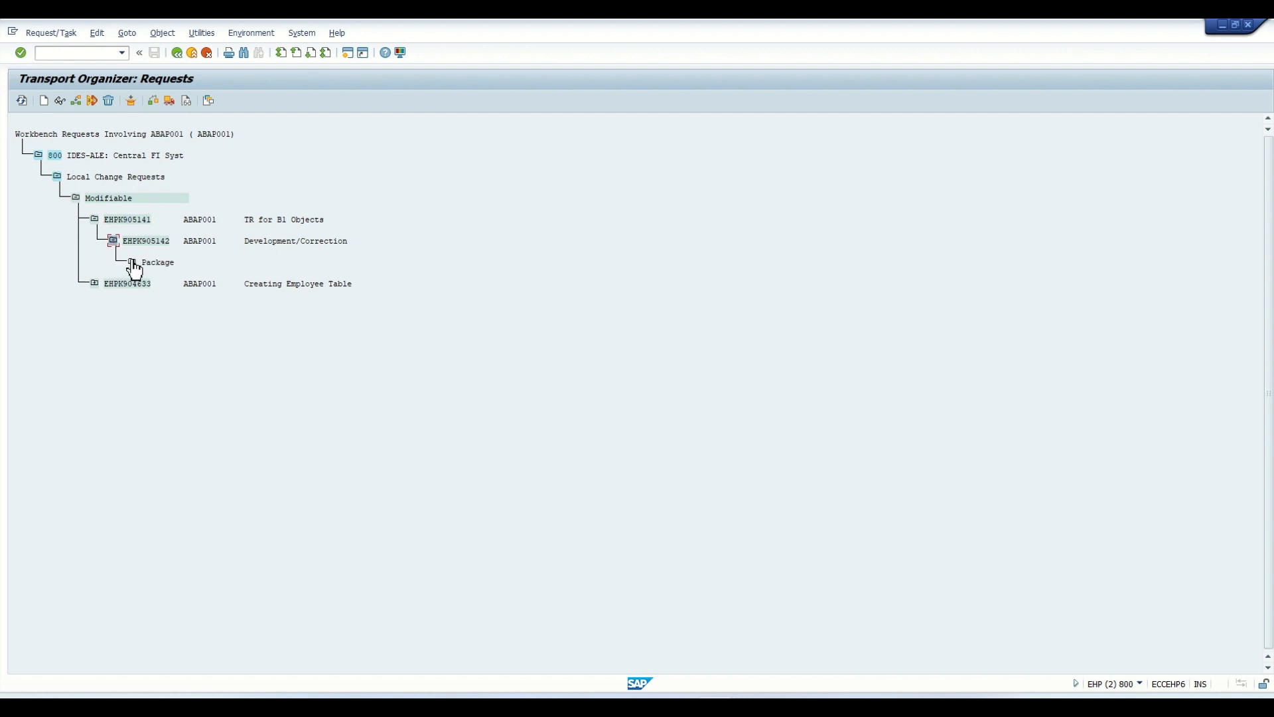
left_click(132, 262)
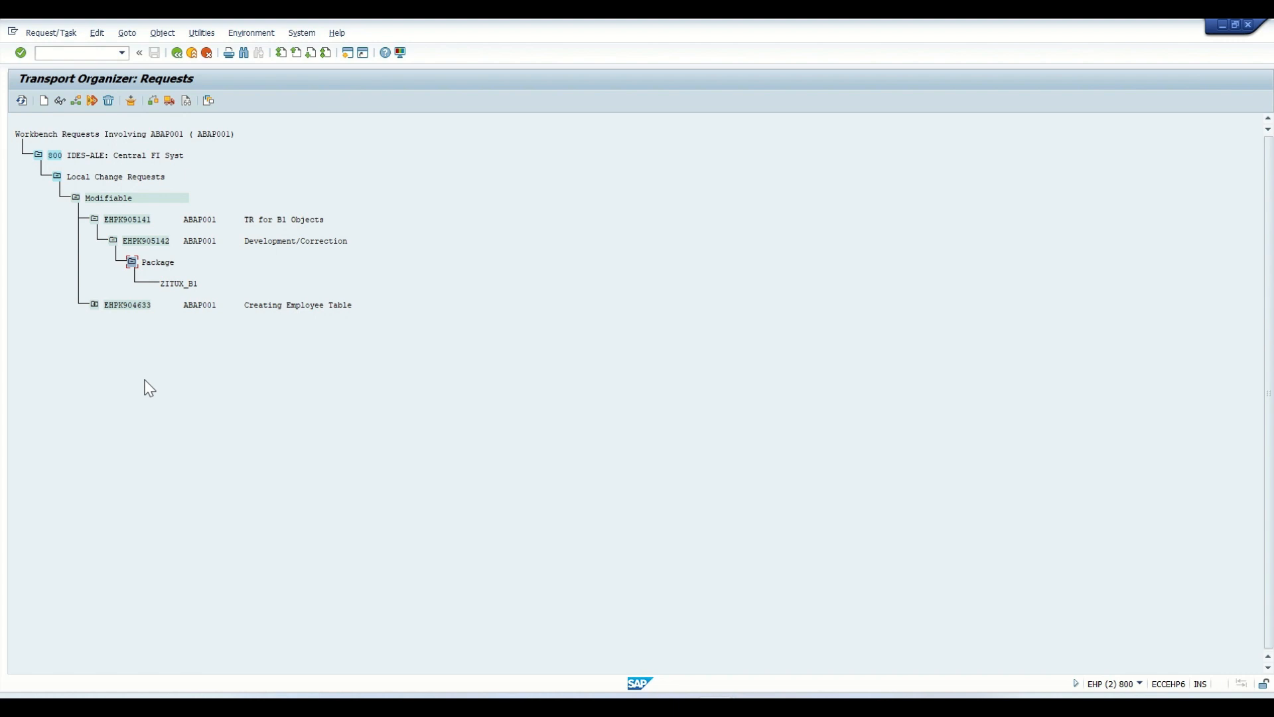
left_click(135, 218)
left_click(136, 241)
left_click(130, 220)
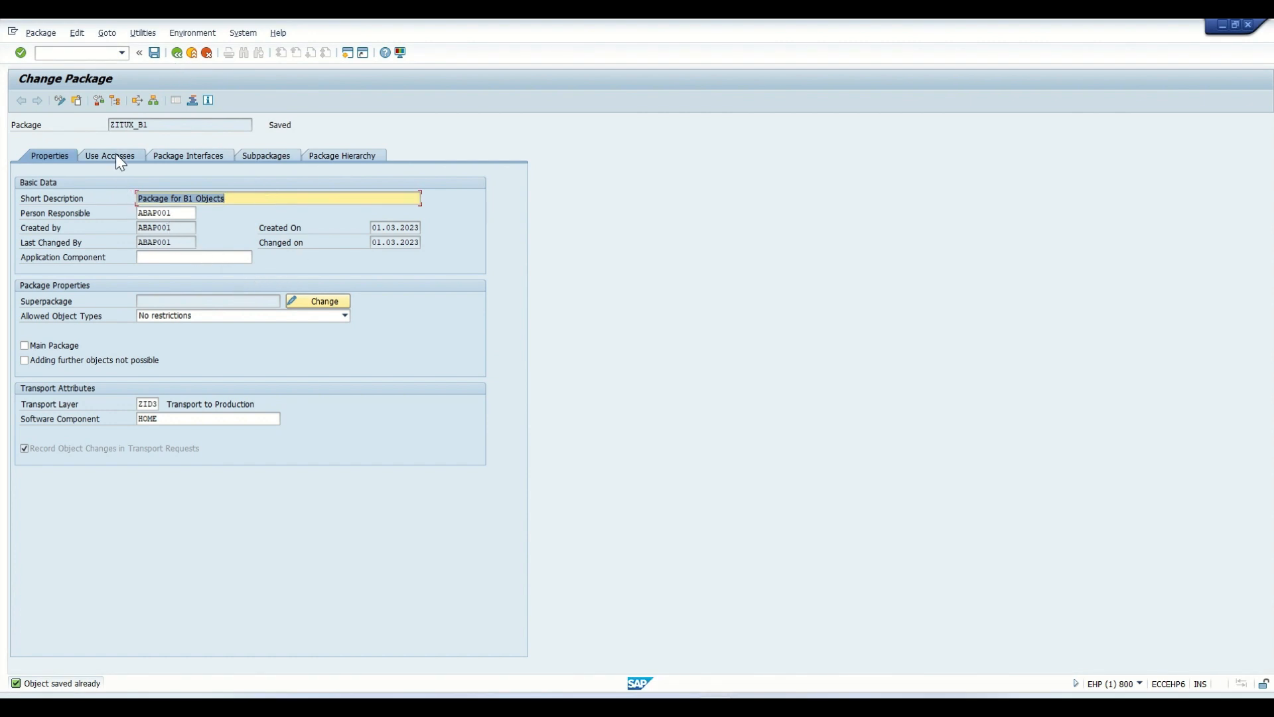
- In the package session, examine the use accesses, interfaces, subpackages and hierarchy of ZITUX_B1, and return to its properties
left_click(151, 126)
left_click_drag(150, 127, 106, 126)
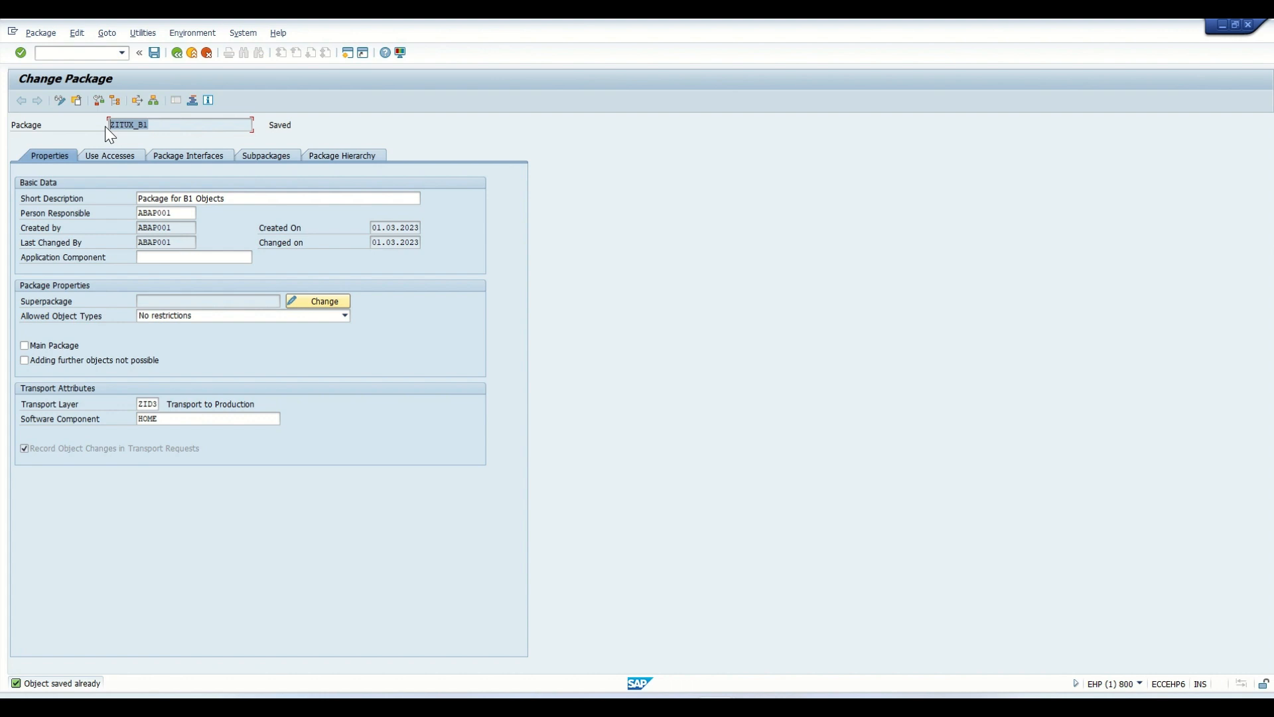
left_click(129, 158)
left_click(175, 157)
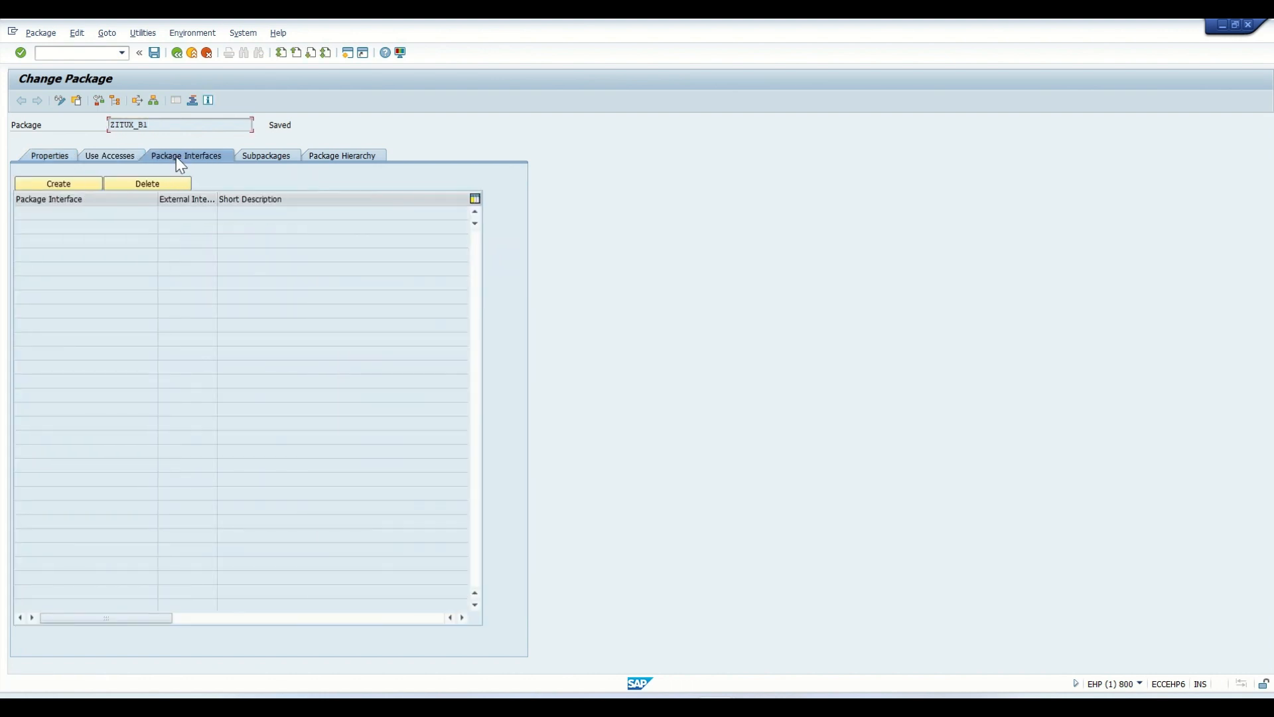
left_click(279, 163)
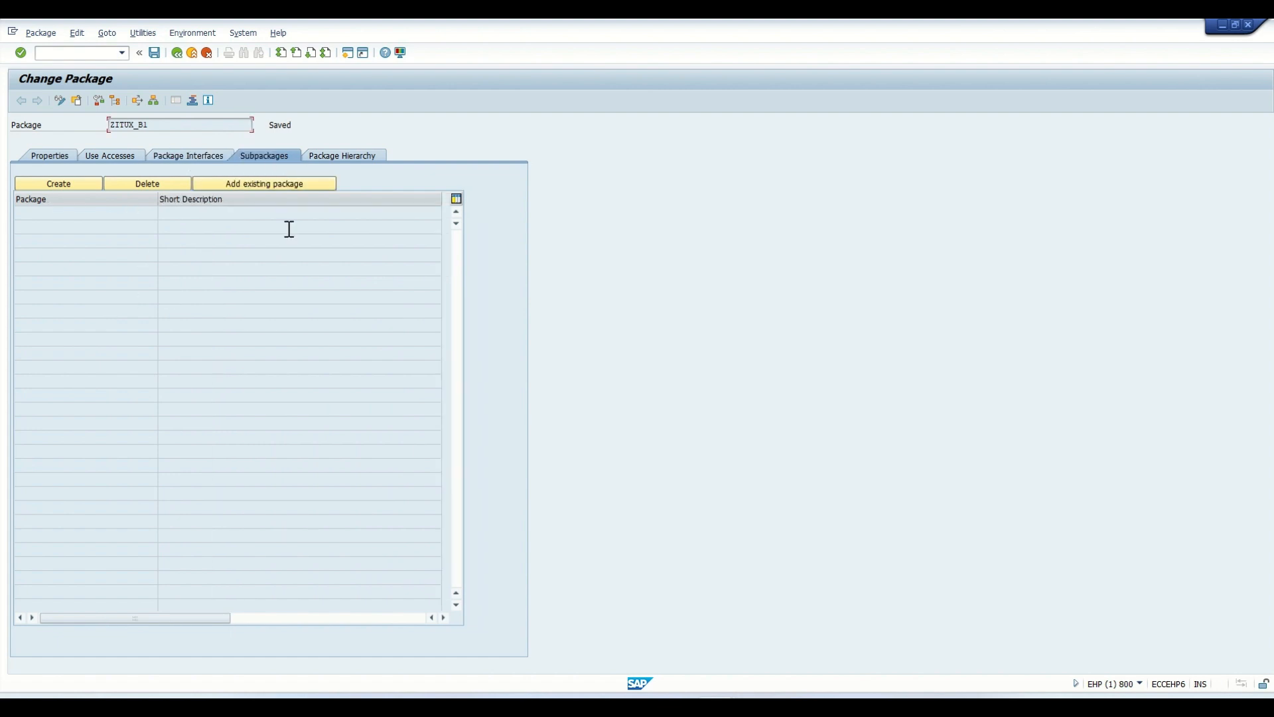
left_click(355, 162)
left_click(188, 160)
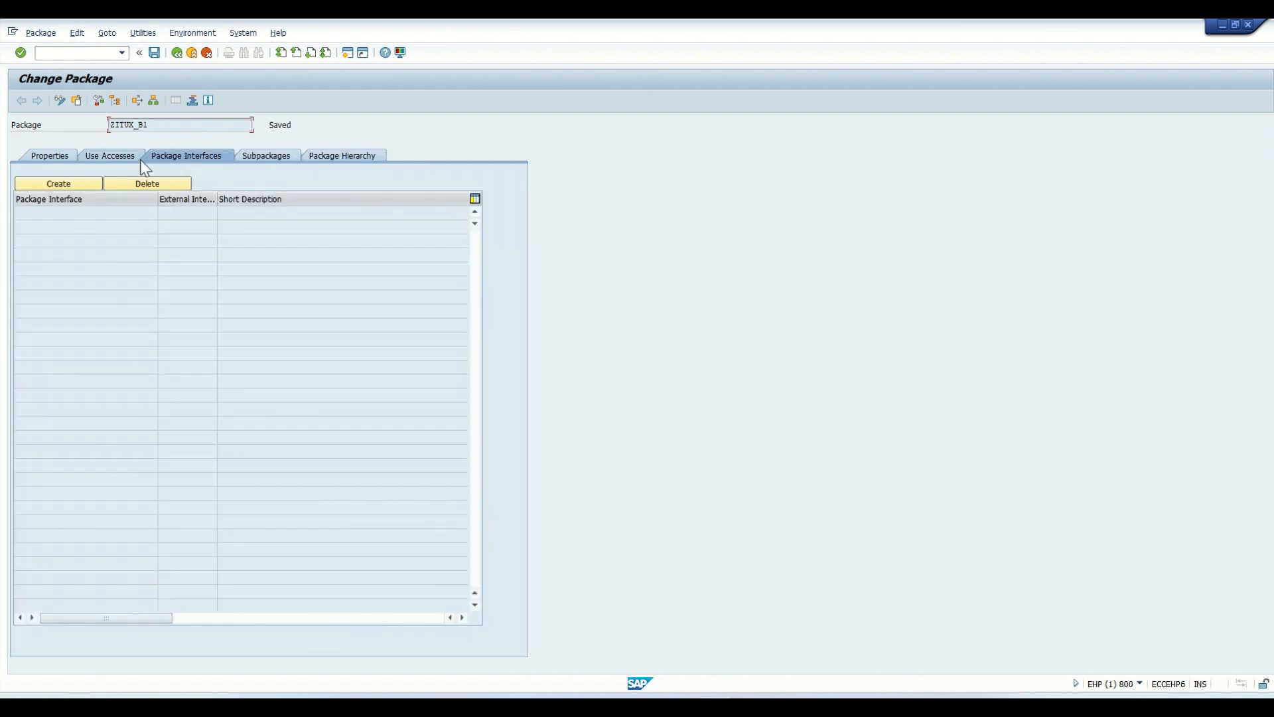
left_click(102, 155)
left_click(53, 158)
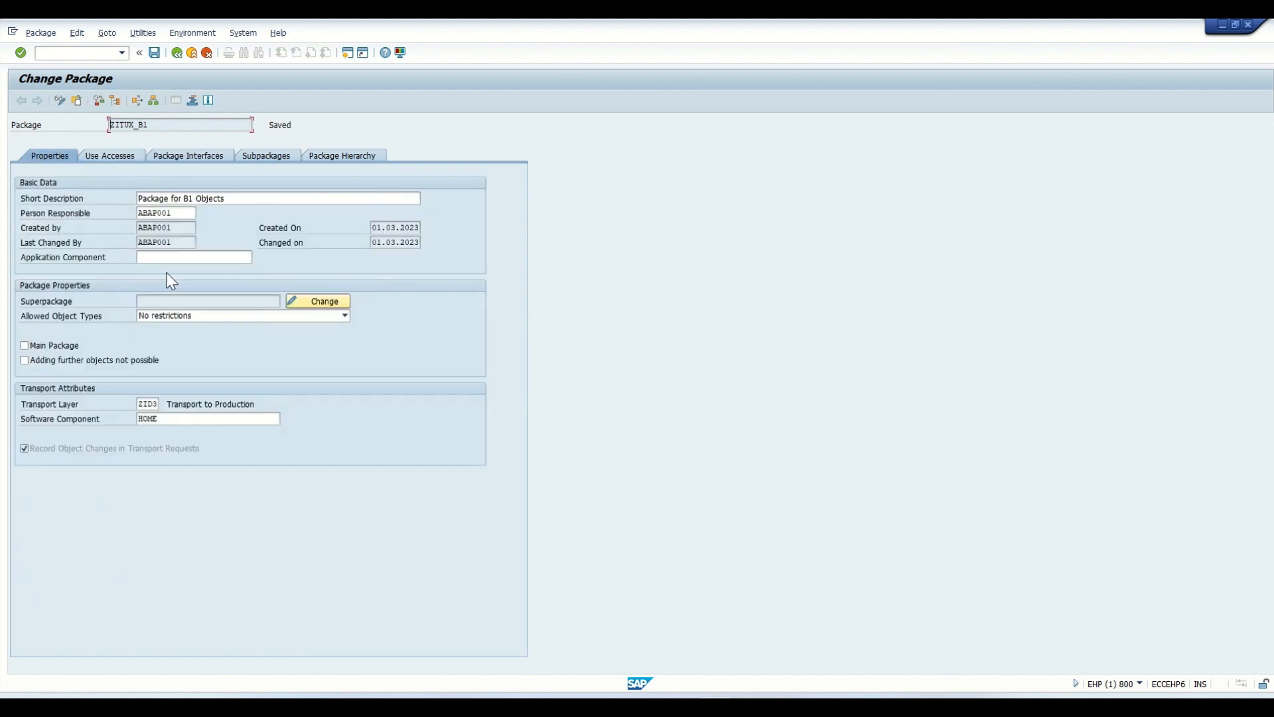
- Look through the allowed object types without changing them, save package ZITUX_B1 and exit to the SAP Easy Access screen
left_click(184, 315)
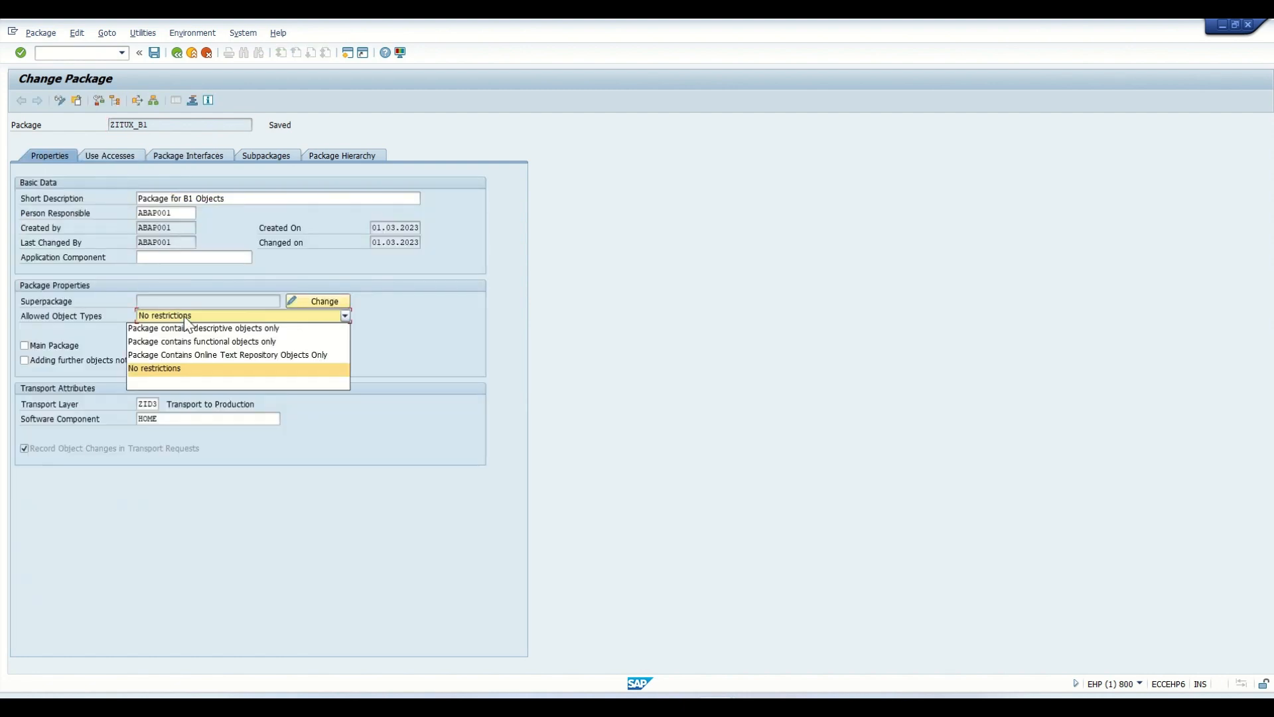
left_click(184, 316)
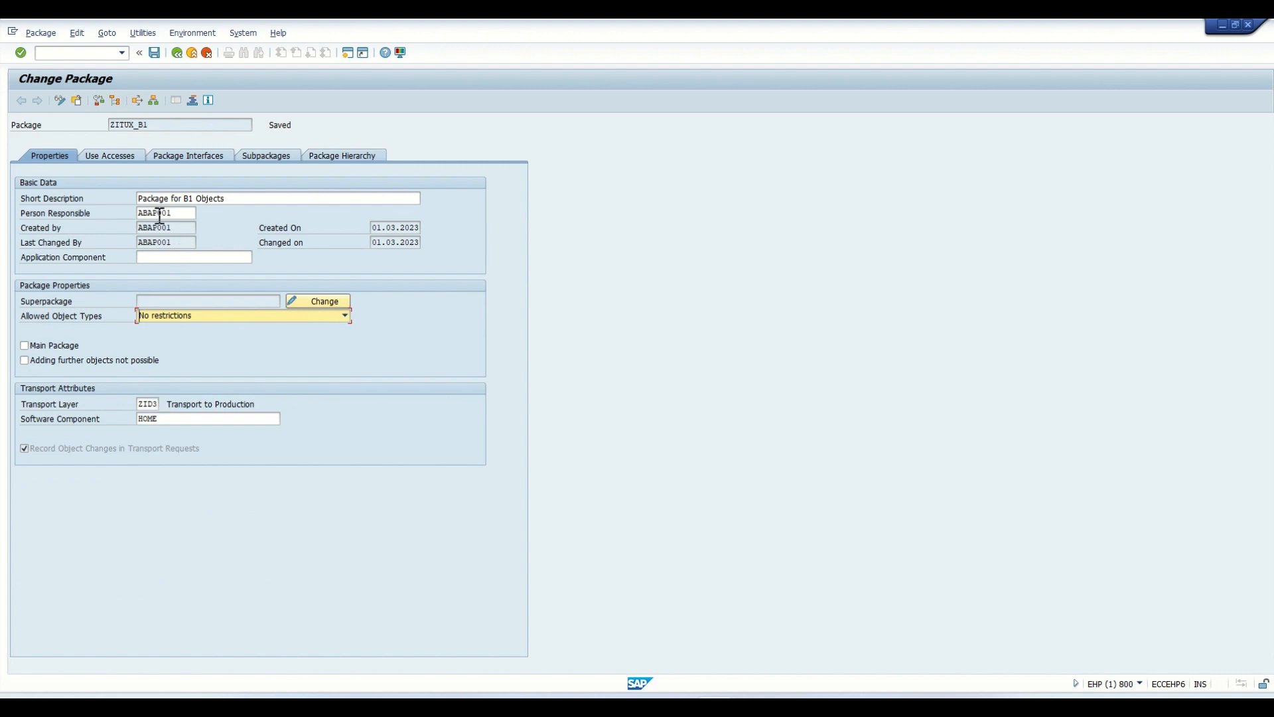
left_click(153, 56)
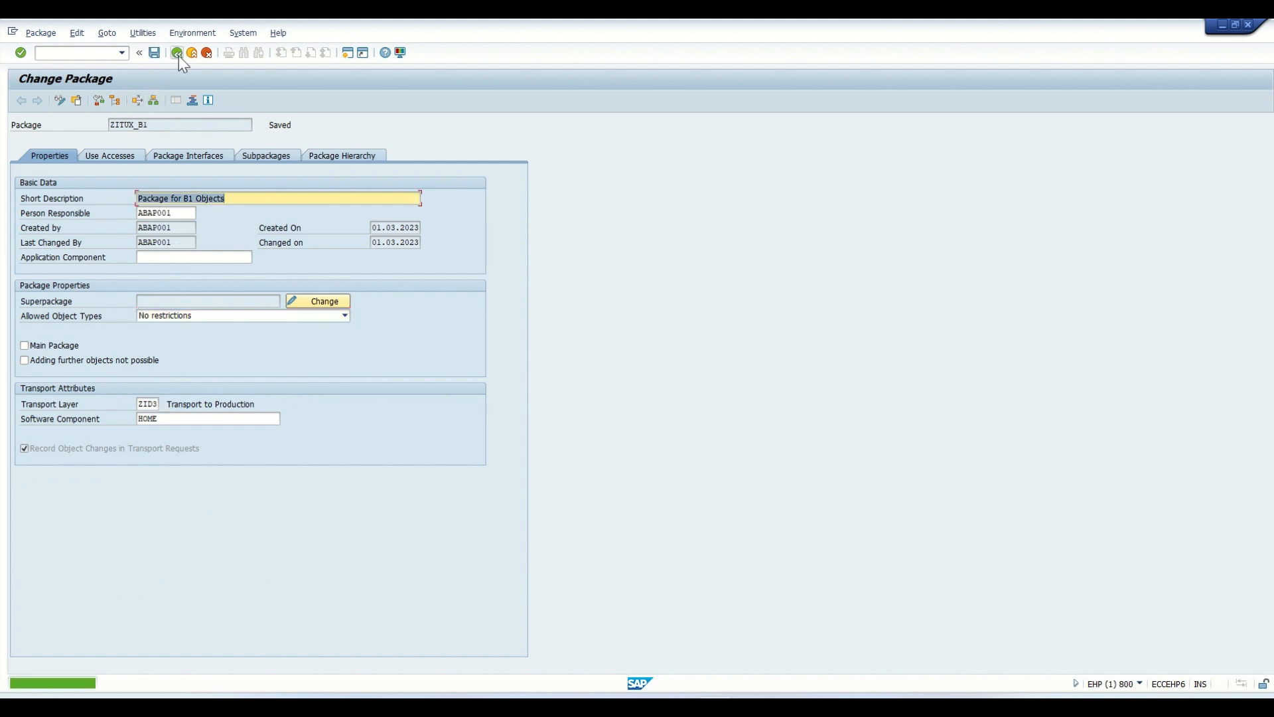
left_click_drag(150, 125, 110, 126)
left_click(181, 57)
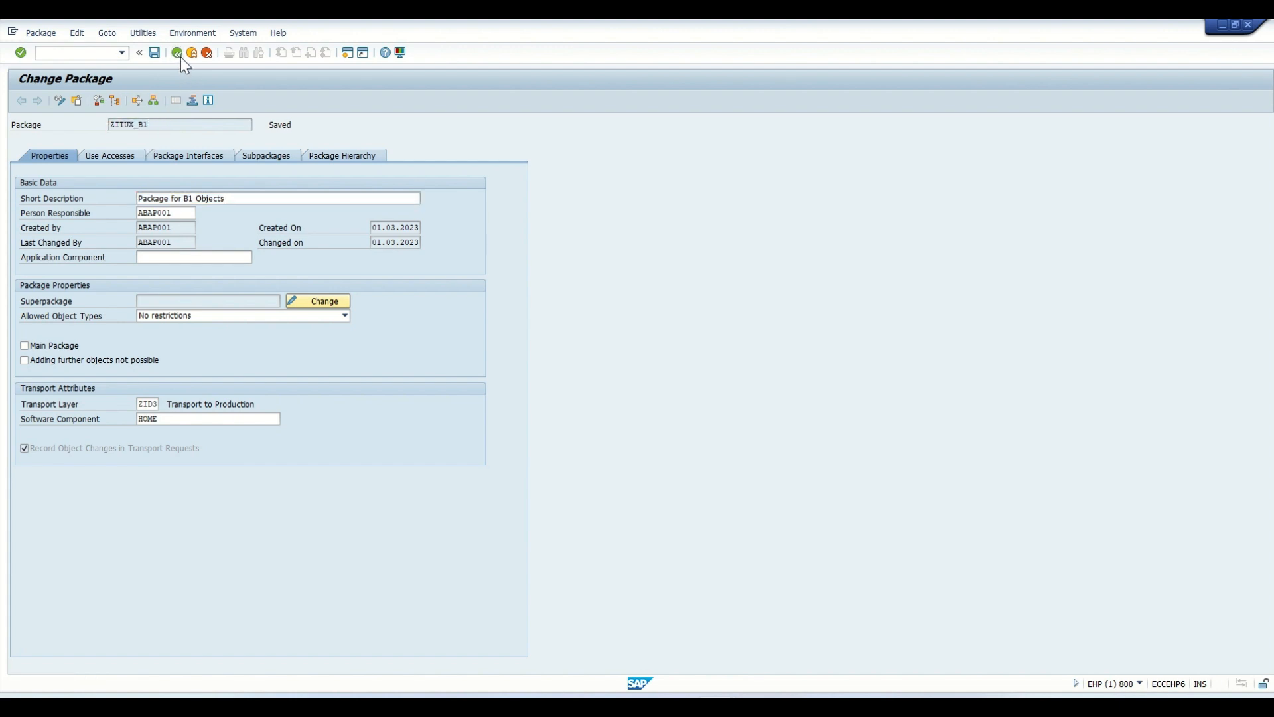
left_click(180, 57)
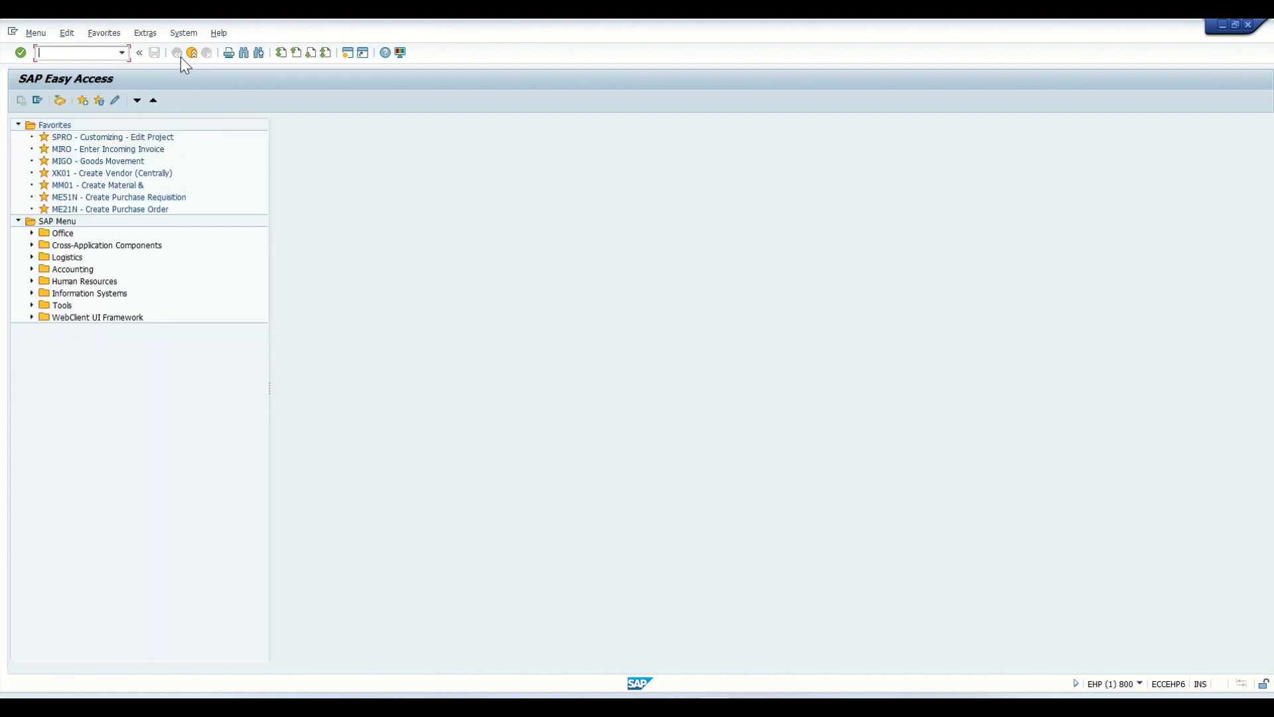
- Start the ABAP Editor and open the source code of program ZITUX_STRING_OPR1 in change mode
left_click(121, 52)
left_click(82, 77)
key("Return")
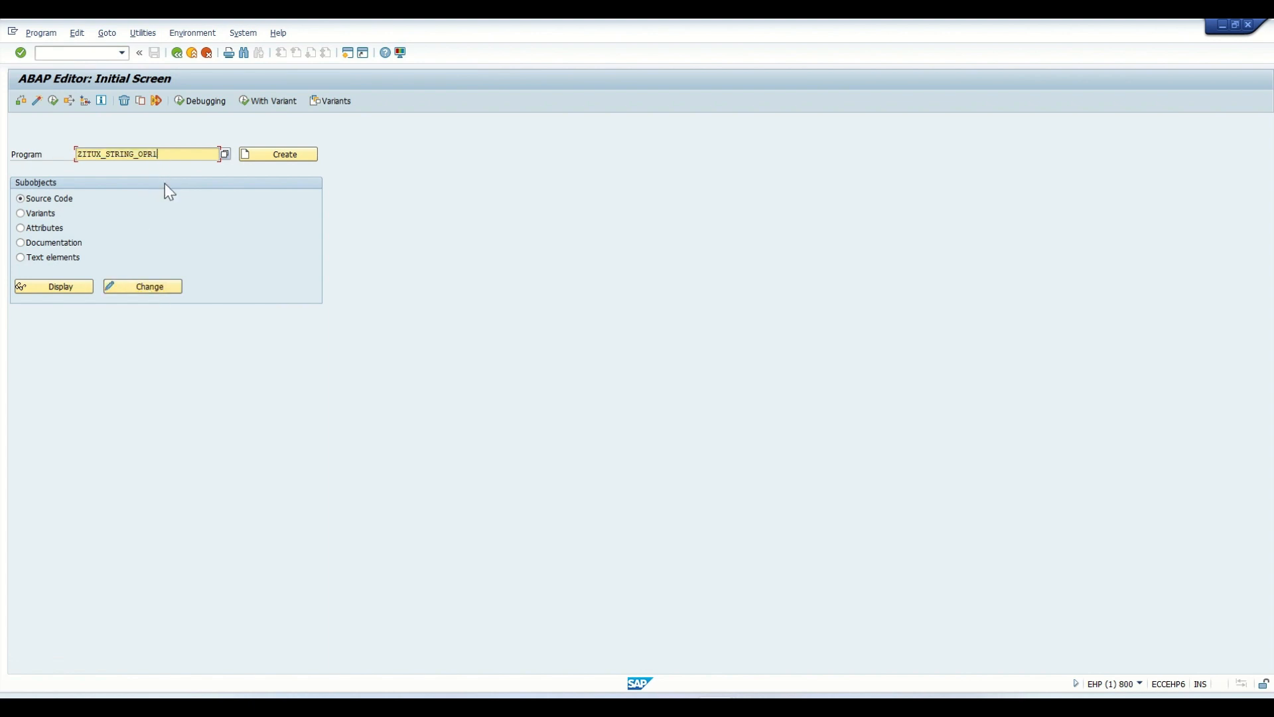
left_click(147, 287)
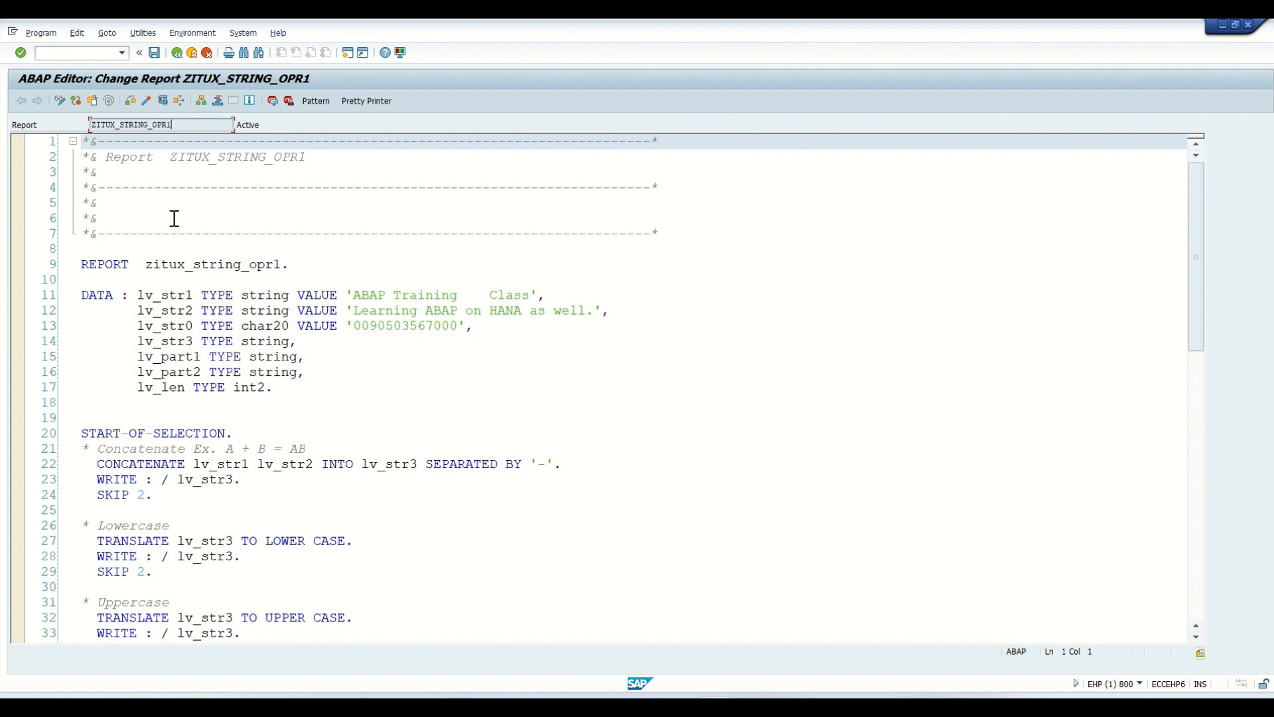
- Check the package assignment in the program attributes of ZITUX_STRING_OPR1, and close them without saving
left_click(117, 31)
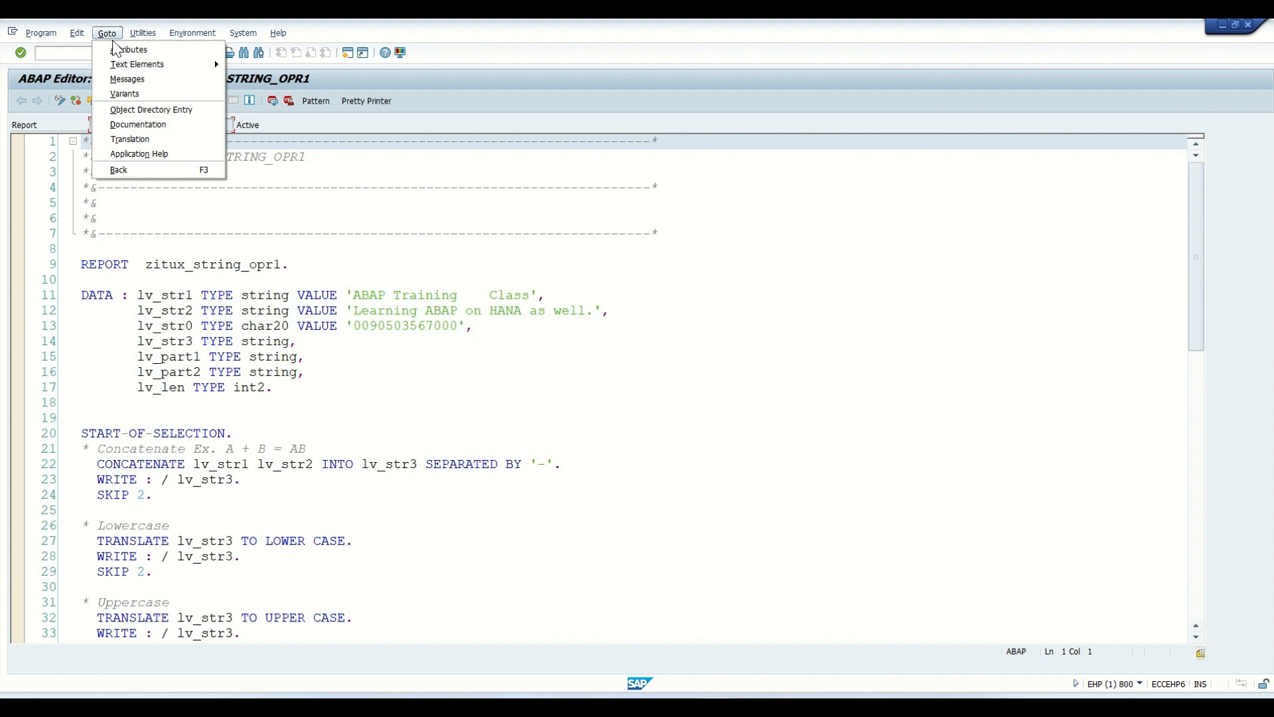
left_click(117, 48)
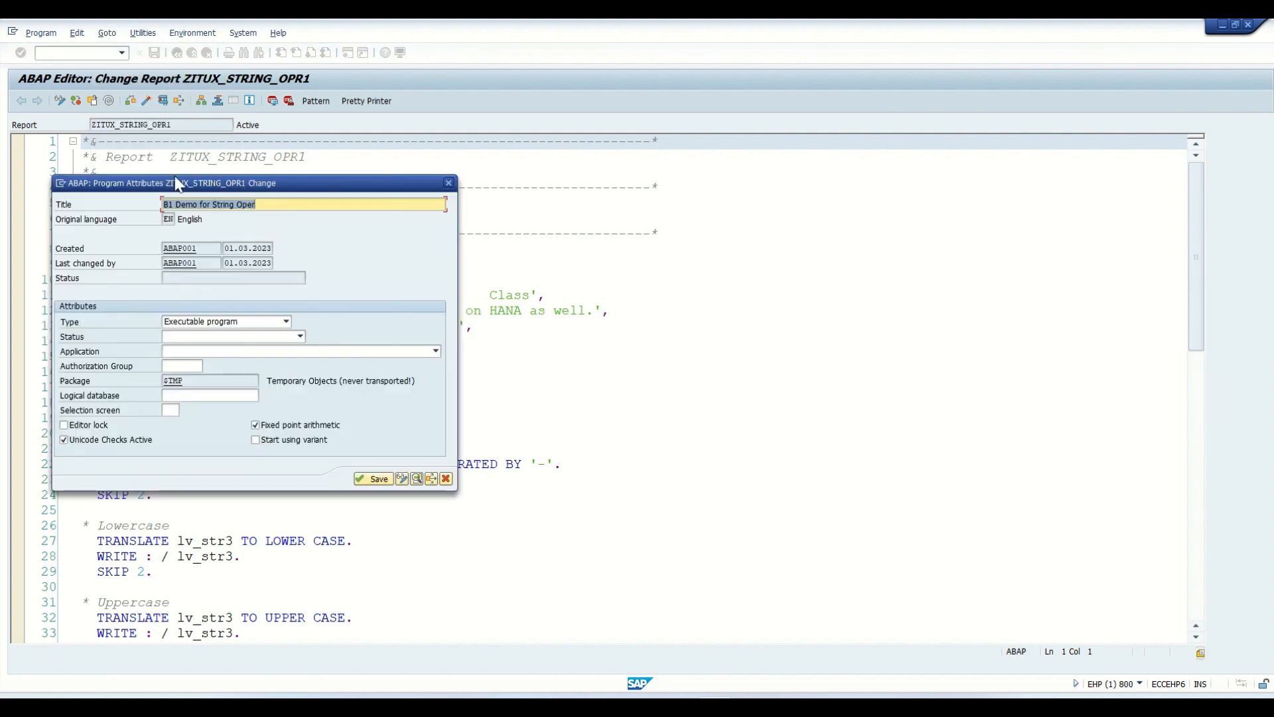
left_click(185, 382)
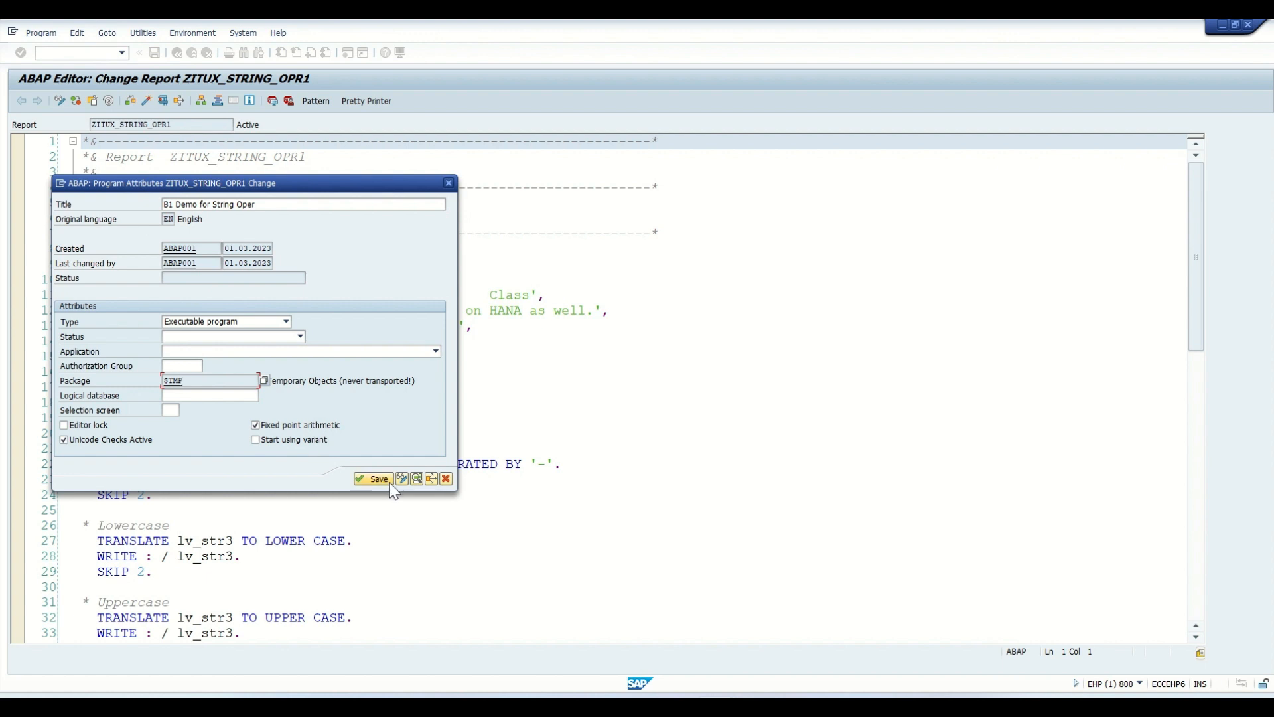
left_click(403, 479)
left_click(402, 479)
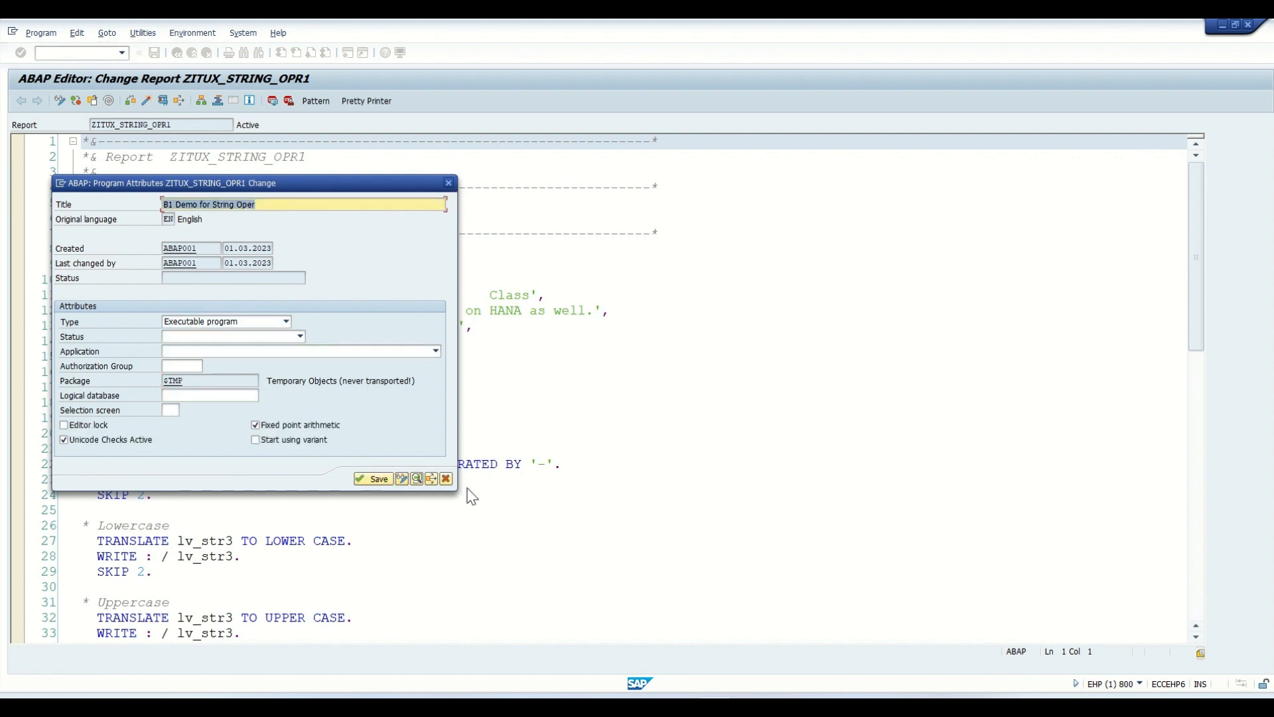
left_click(446, 478)
- Open the program's object directory entry for editing, set its package to ZITUX_B1 and save it
left_click(107, 33)
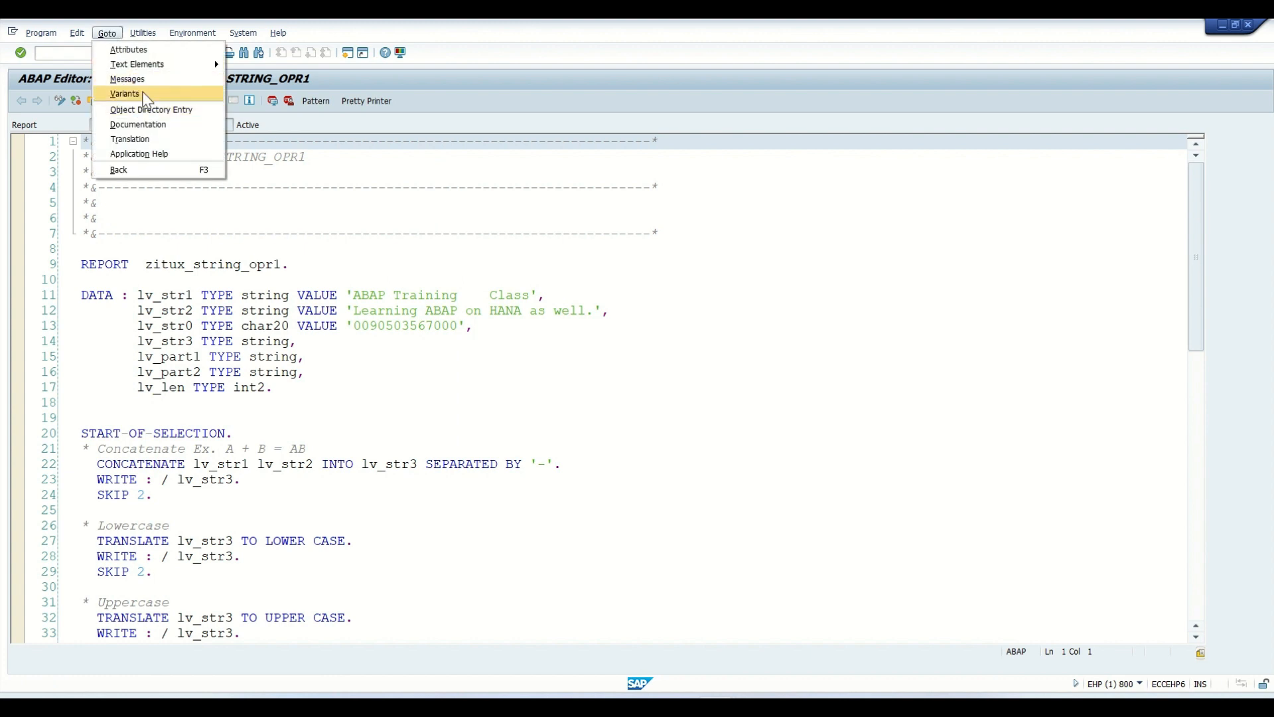
left_click(149, 113)
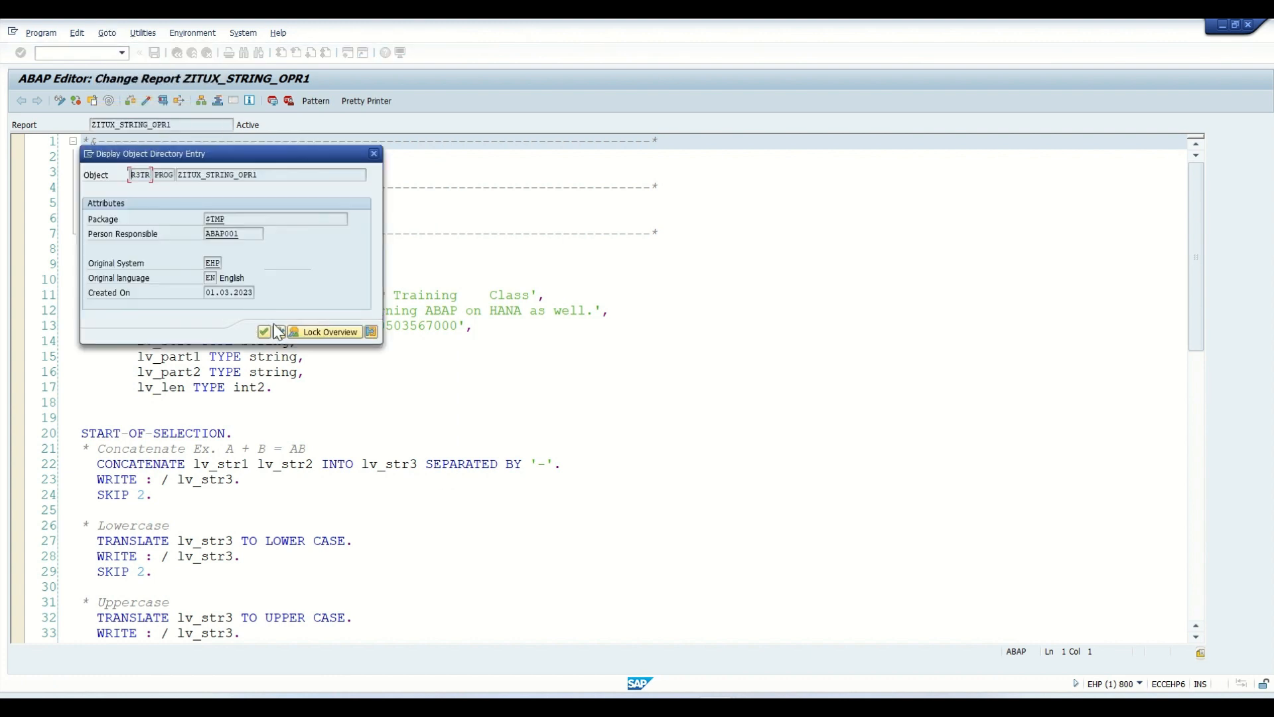
left_click(280, 332)
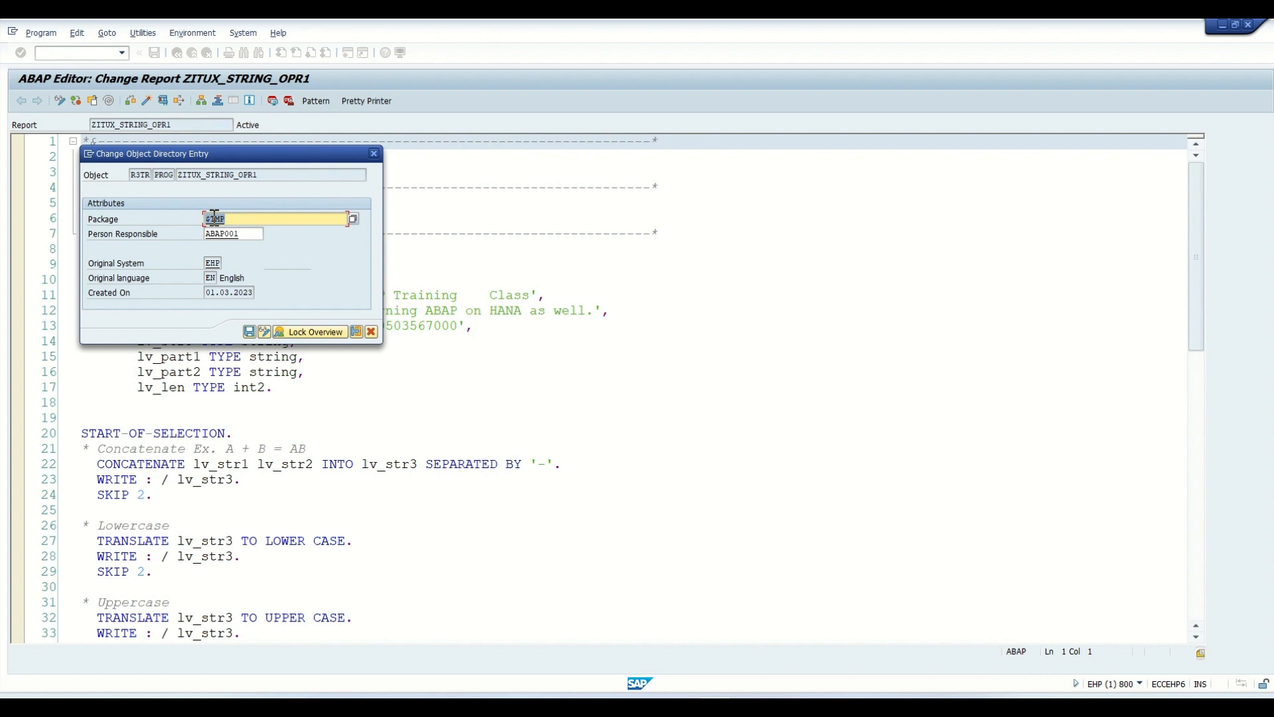
type("EHPK90514")
key("BackSpace")
key("BackSpace")
key("BackSpace")
key("BackSpace")
key("BackSpace")
key("BackSpace")
key("BackSpace")
key("BackSpace")
key("BackSpace")
type("zitux_bl")
key("Return")
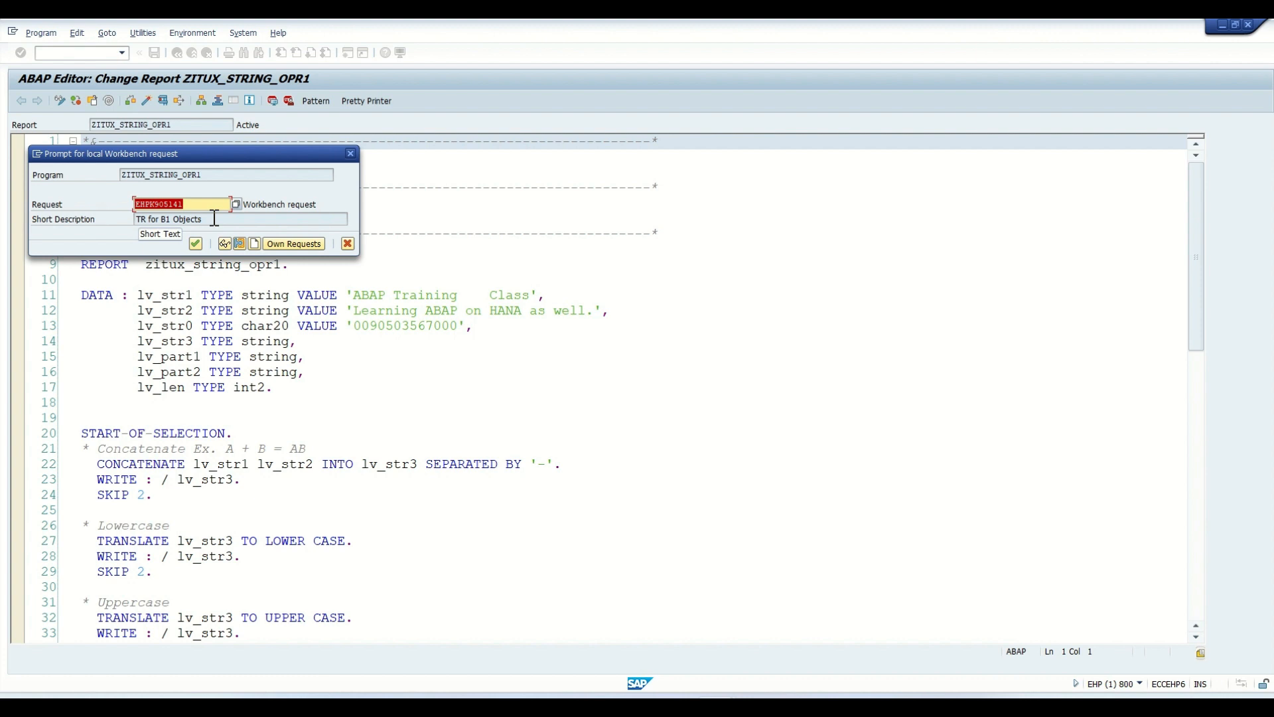
- Choose EHPK905141 "TR for B1 Objects" from the own requests and confirm it as the program's workbench request
left_click_drag(211, 220, 133, 204)
left_click_drag(206, 219, 135, 220)
left_click(210, 222)
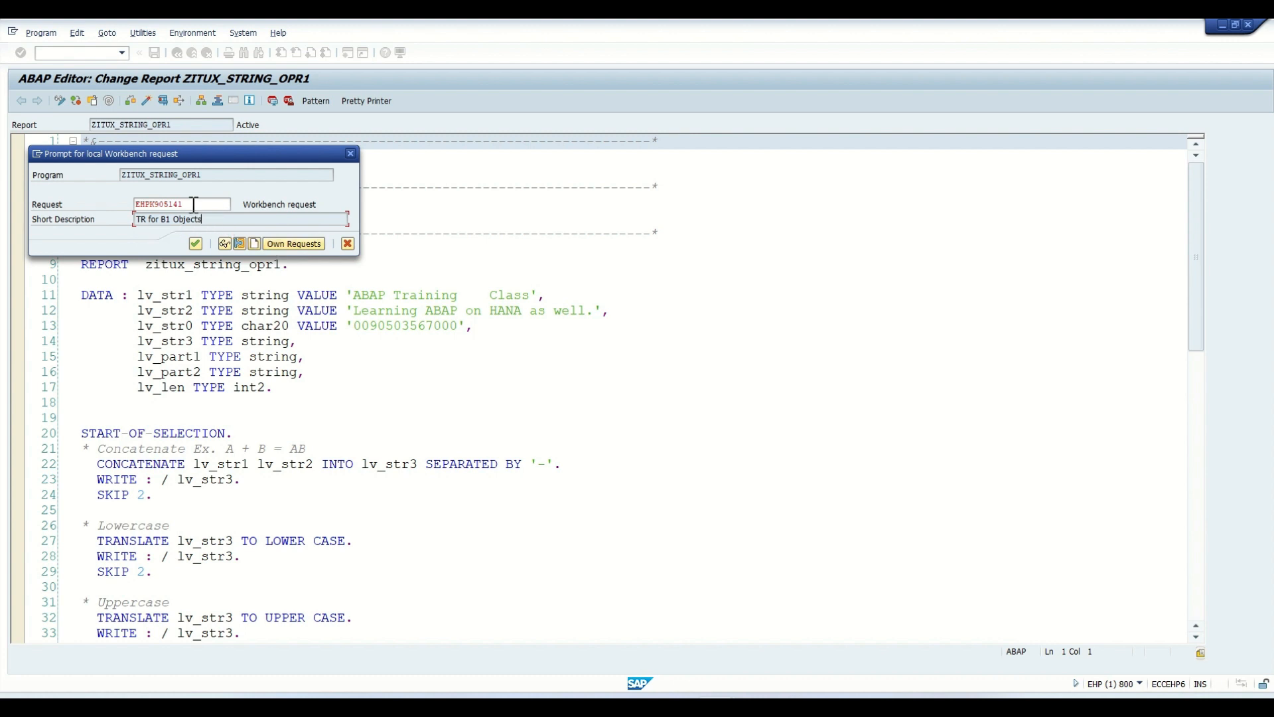
left_click(290, 244)
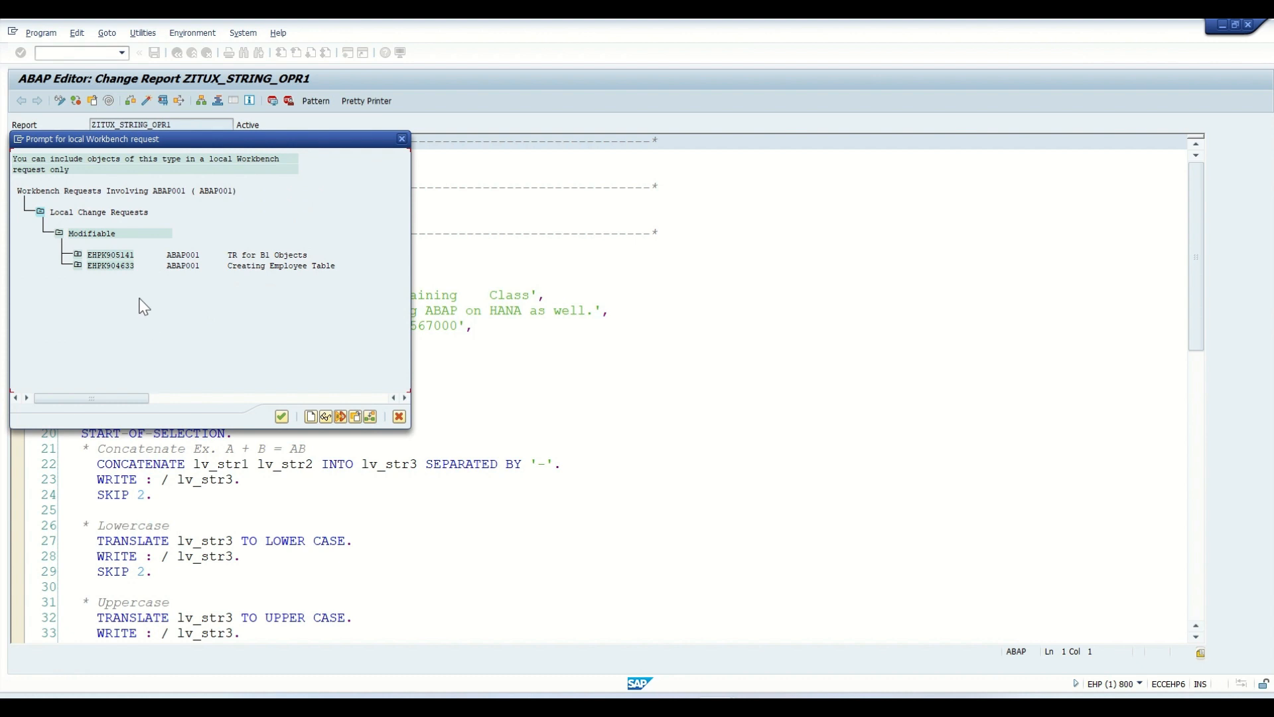
left_click(127, 256)
double_click(120, 255)
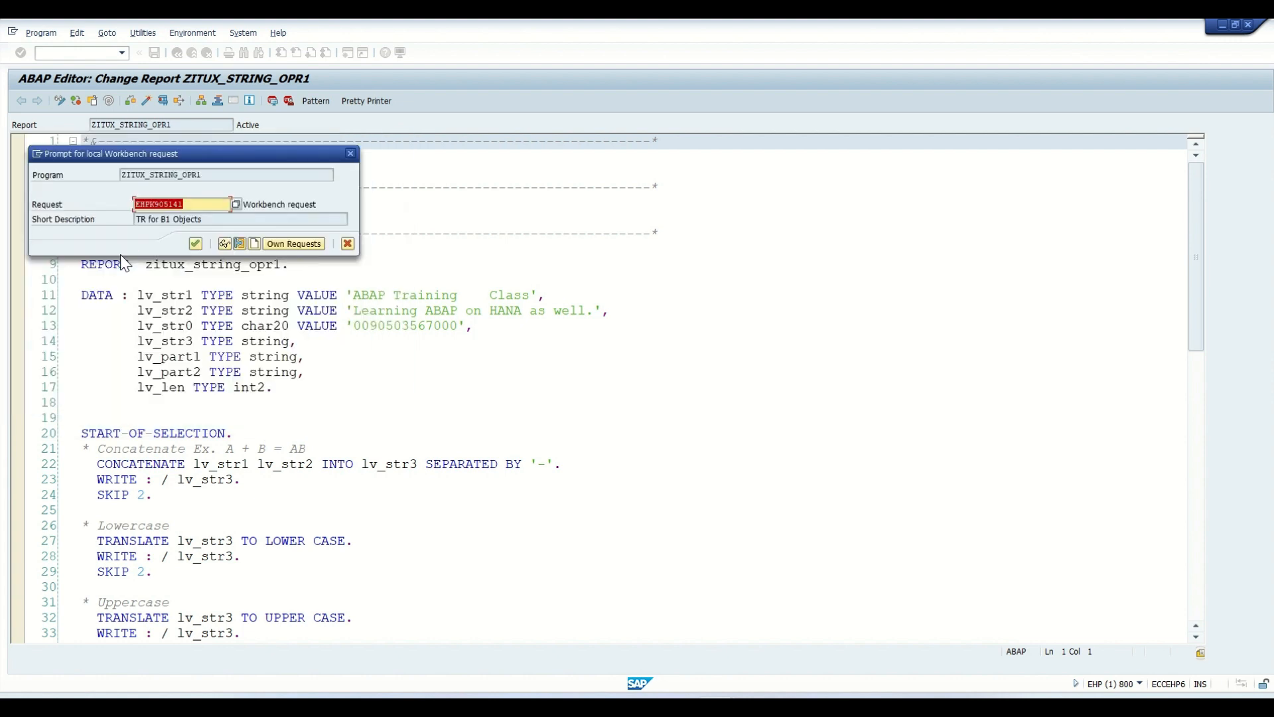
left_click(211, 220)
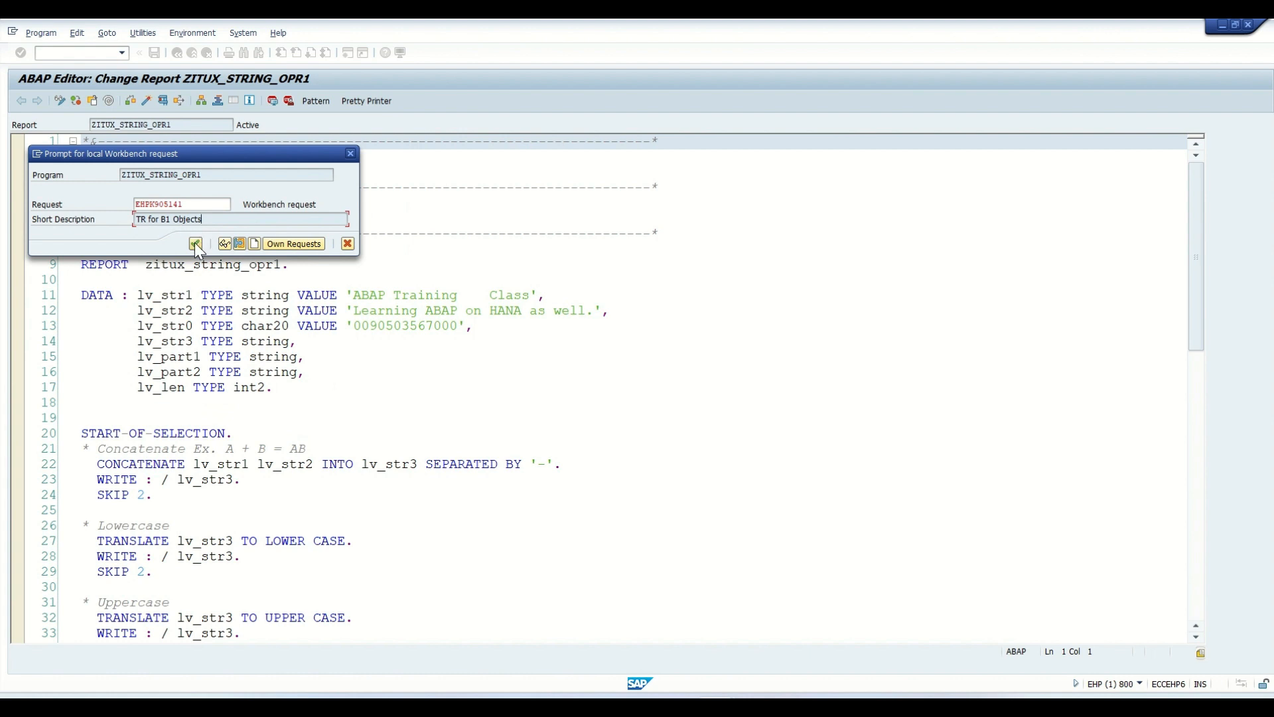
left_click(196, 244)
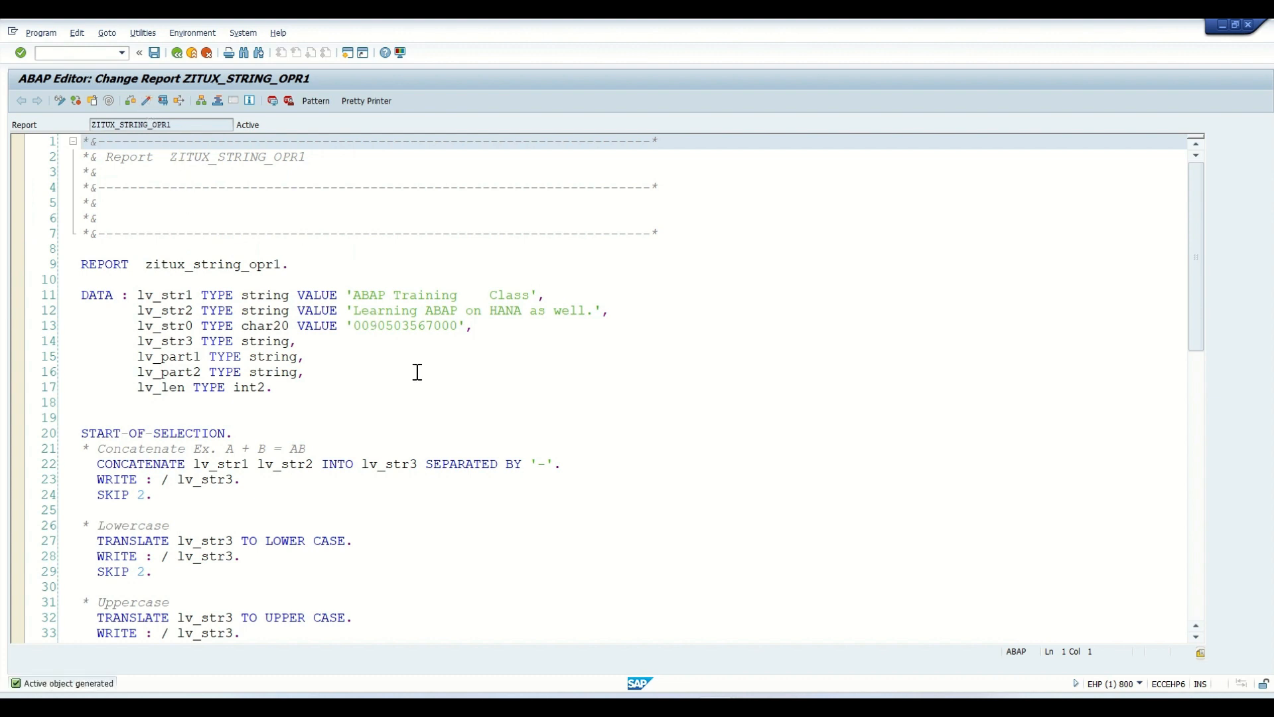
- Switch to the Transport Organizer, refresh the requests and expand the program entries under task EHPK905142
key("alt+Tab")
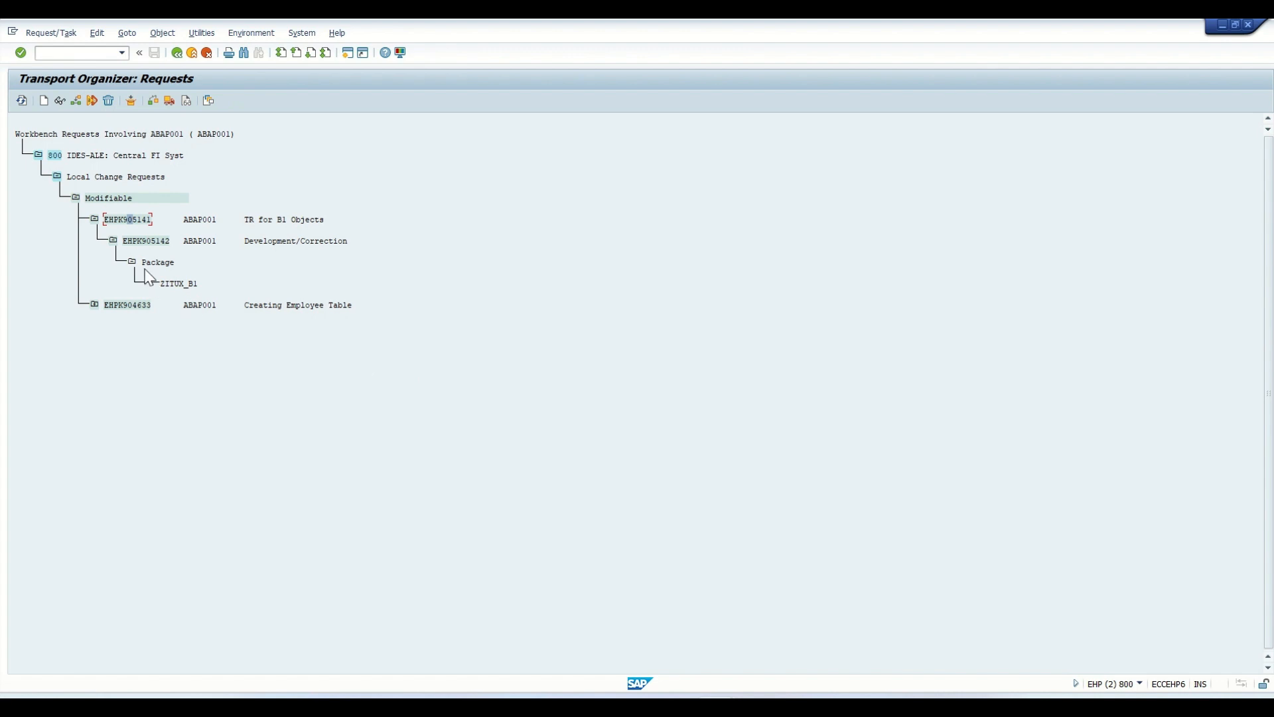
left_click(21, 101)
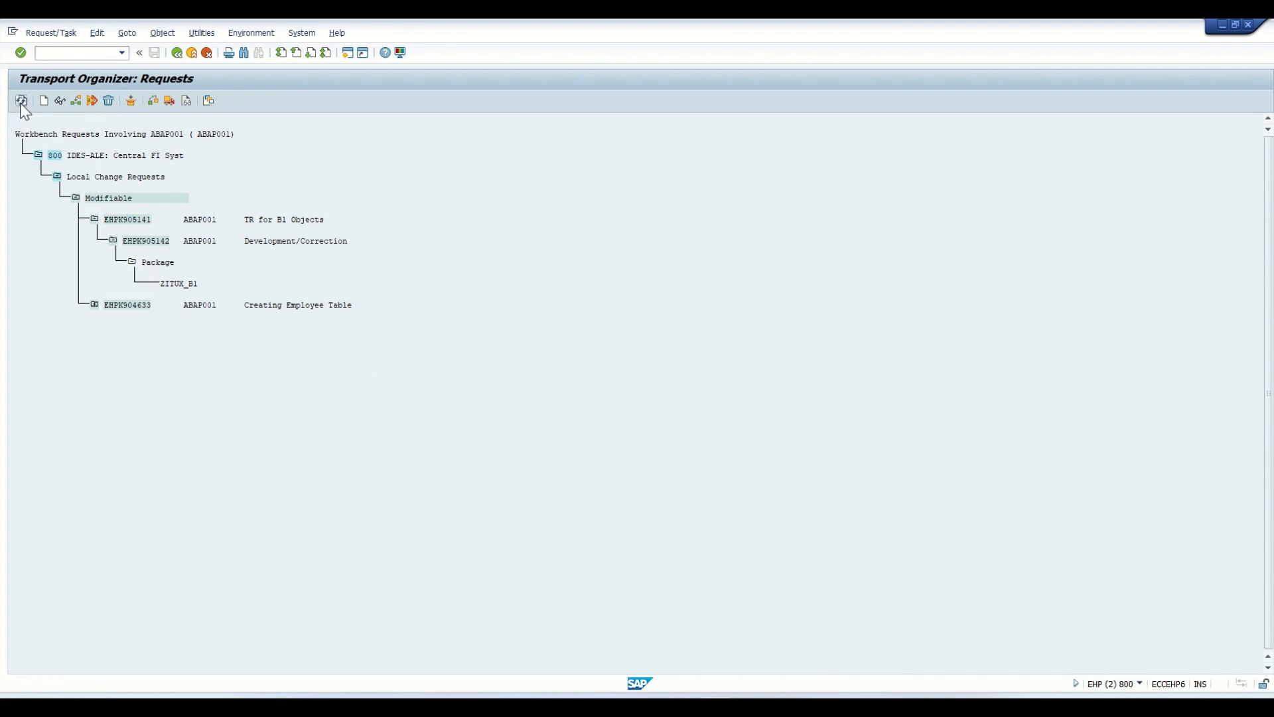
left_click(132, 263)
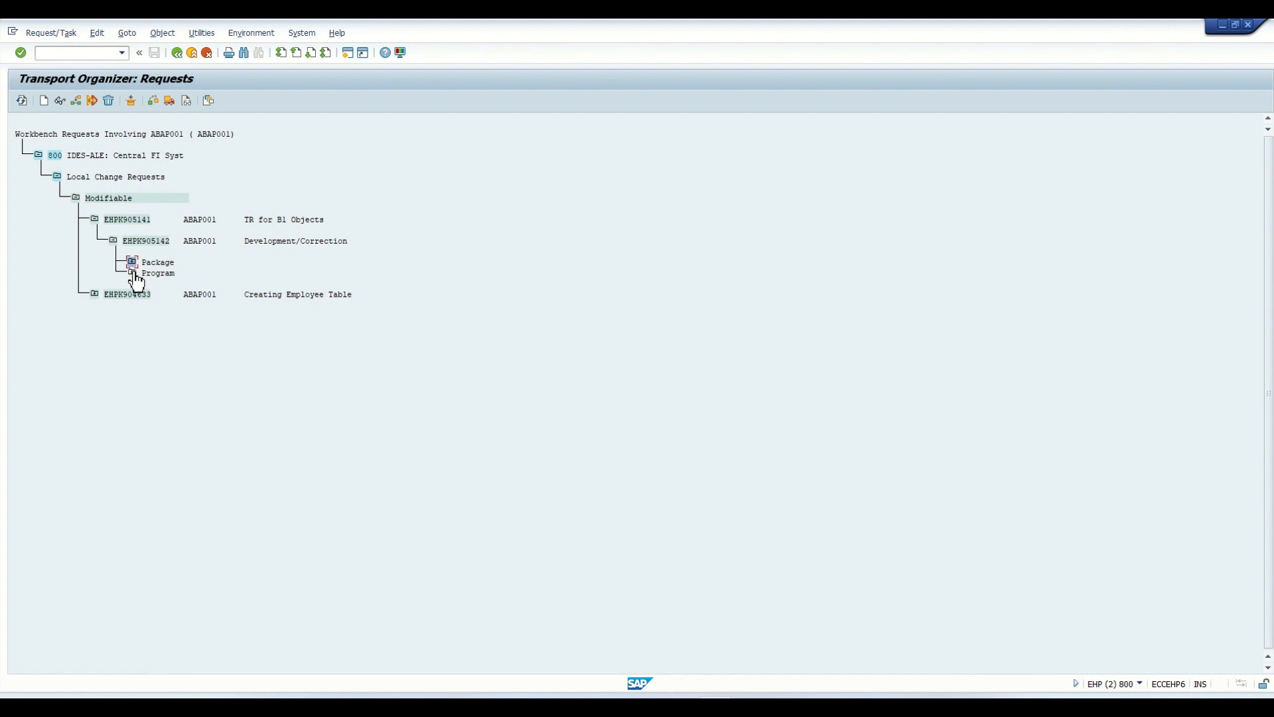
left_click(133, 273)
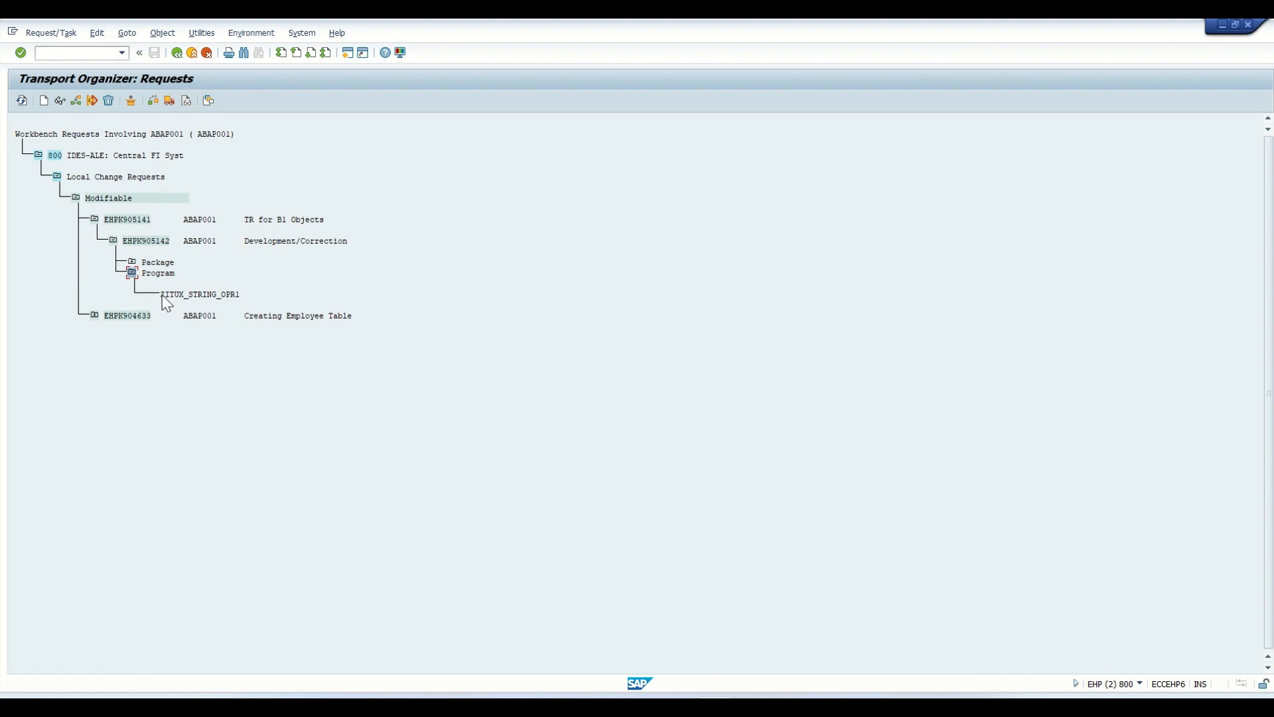
- Open task EHPK905142, examine the package and program entries in its object list, and return to the request overview
double_click(148, 241)
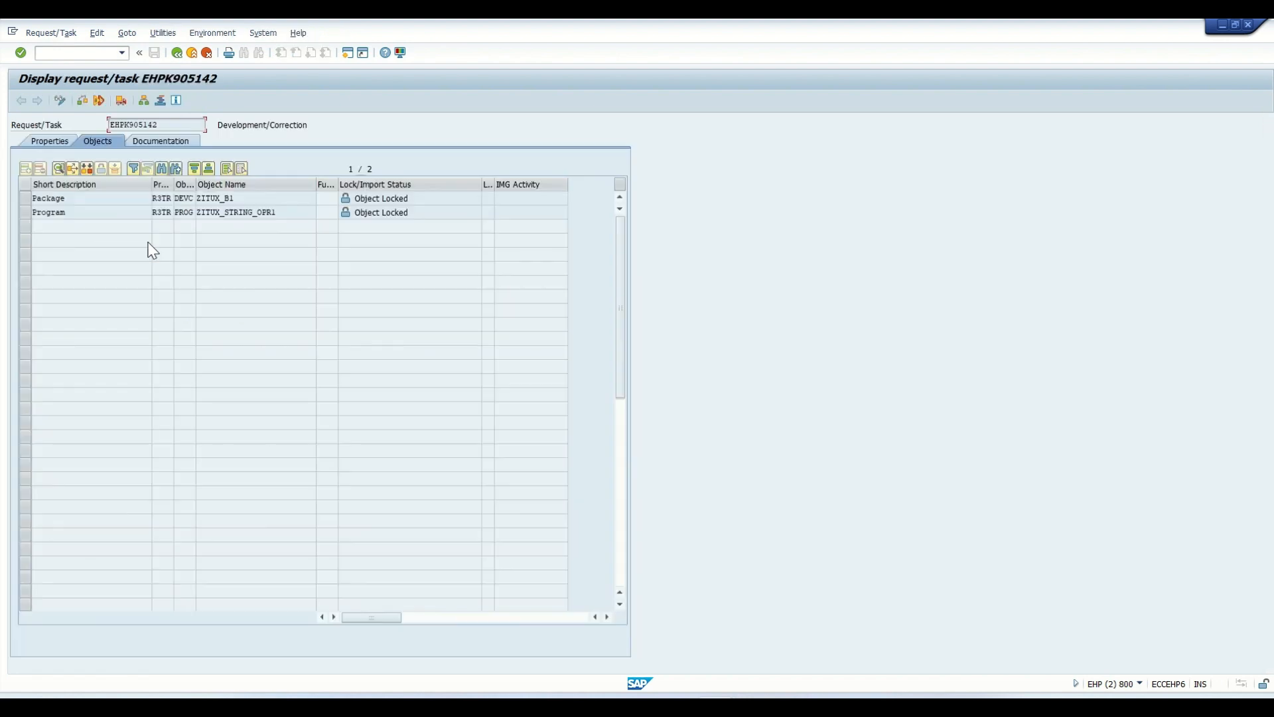
left_click(29, 200)
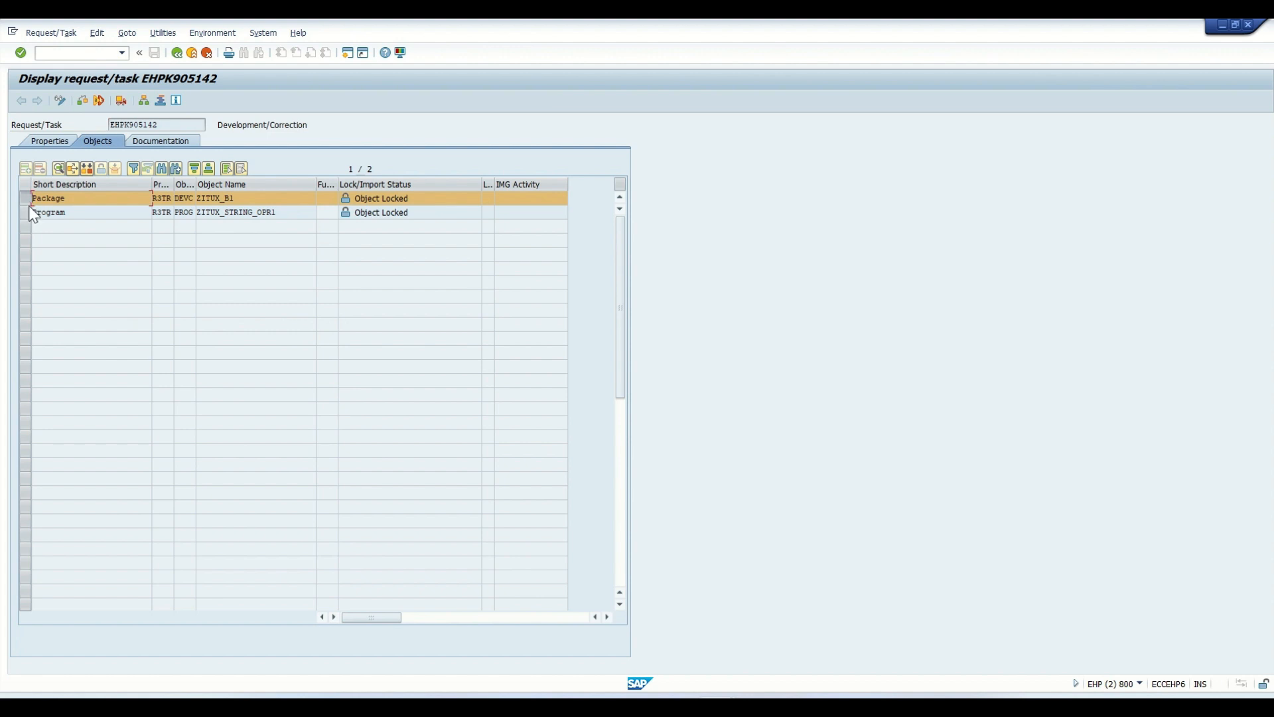
left_click(25, 214, "ctrl")
left_click_drag(291, 212, 195, 199)
left_click_drag(283, 215, 195, 200)
left_click(244, 202)
left_click(177, 53)
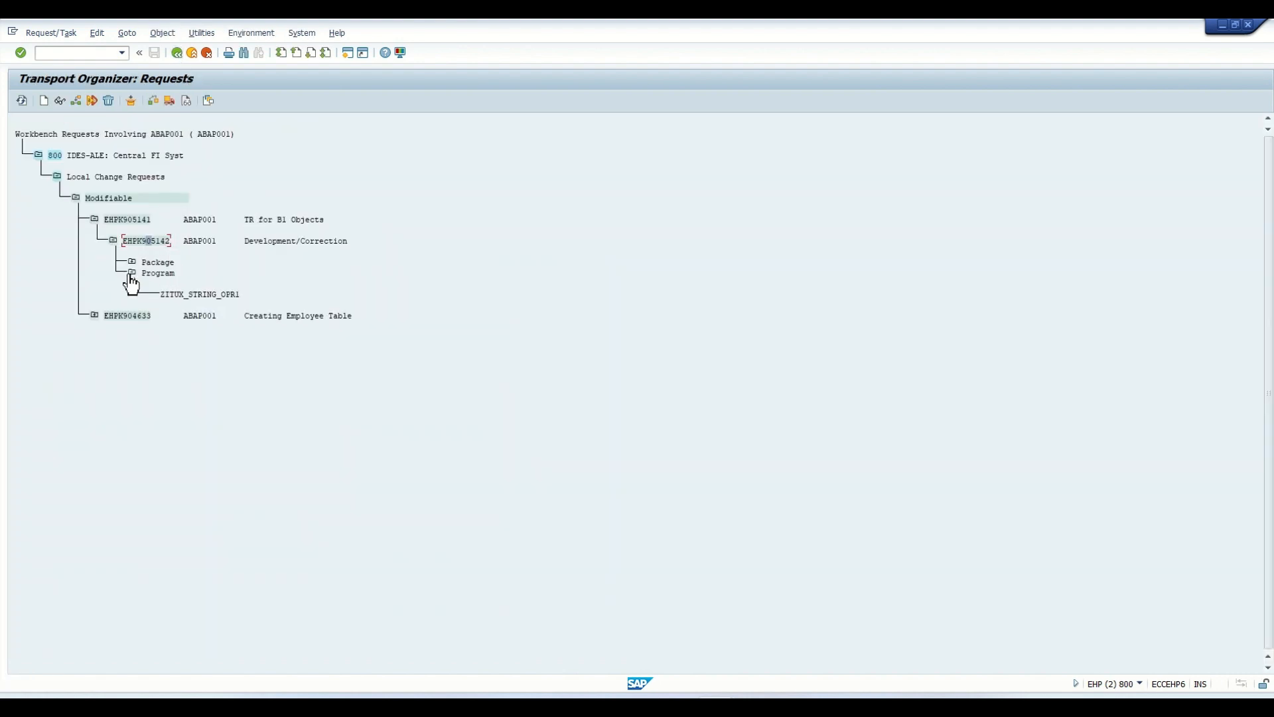
- Review the package and program nodes under task EHPK905142 in the request tree, and collapse the task
left_click(132, 273)
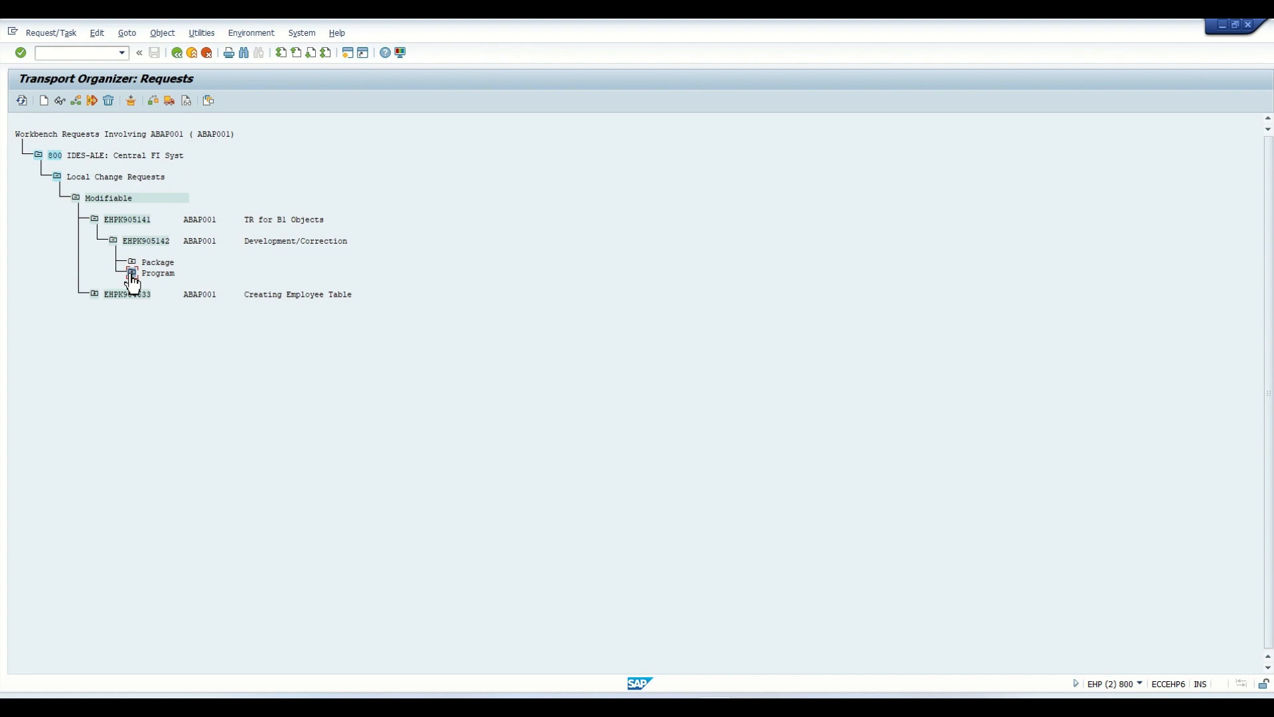
left_click(143, 241)
left_click(132, 263)
left_click(132, 304)
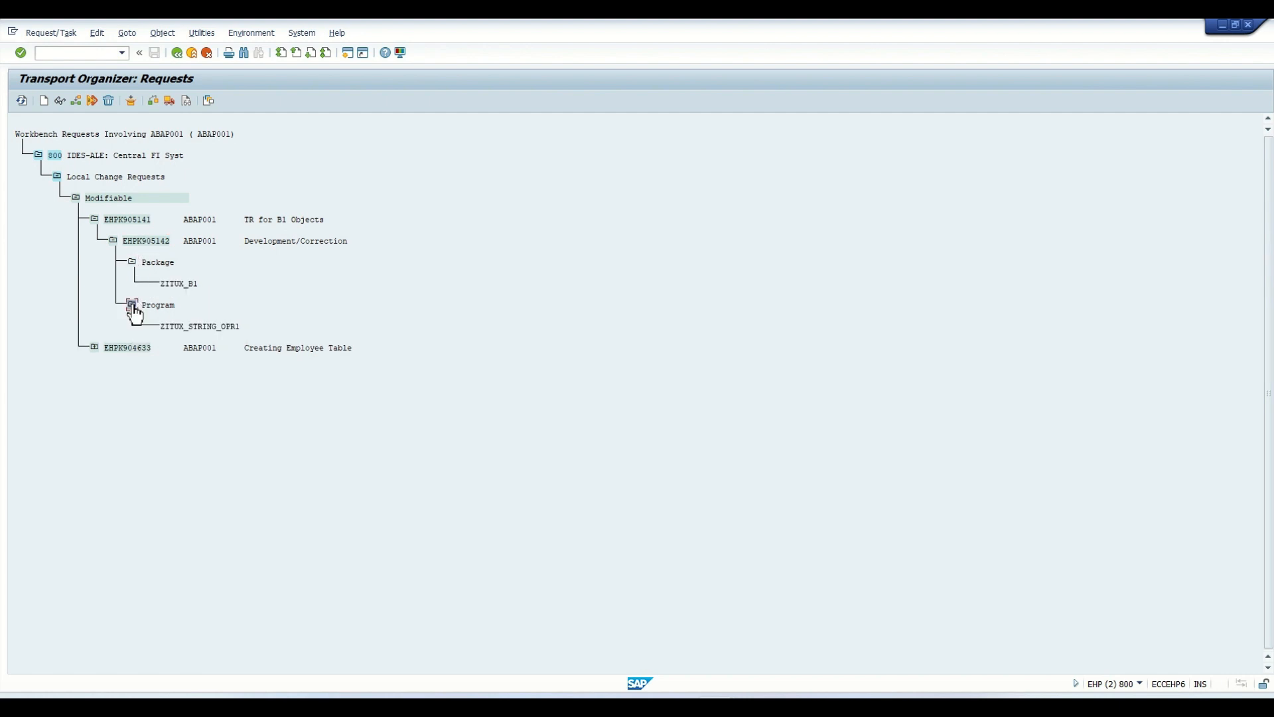
left_click(166, 283)
left_click(149, 241)
left_click(165, 241)
left_click(138, 242)
left_click(145, 242)
left_click(131, 261)
left_click(132, 272)
left_click(112, 240)
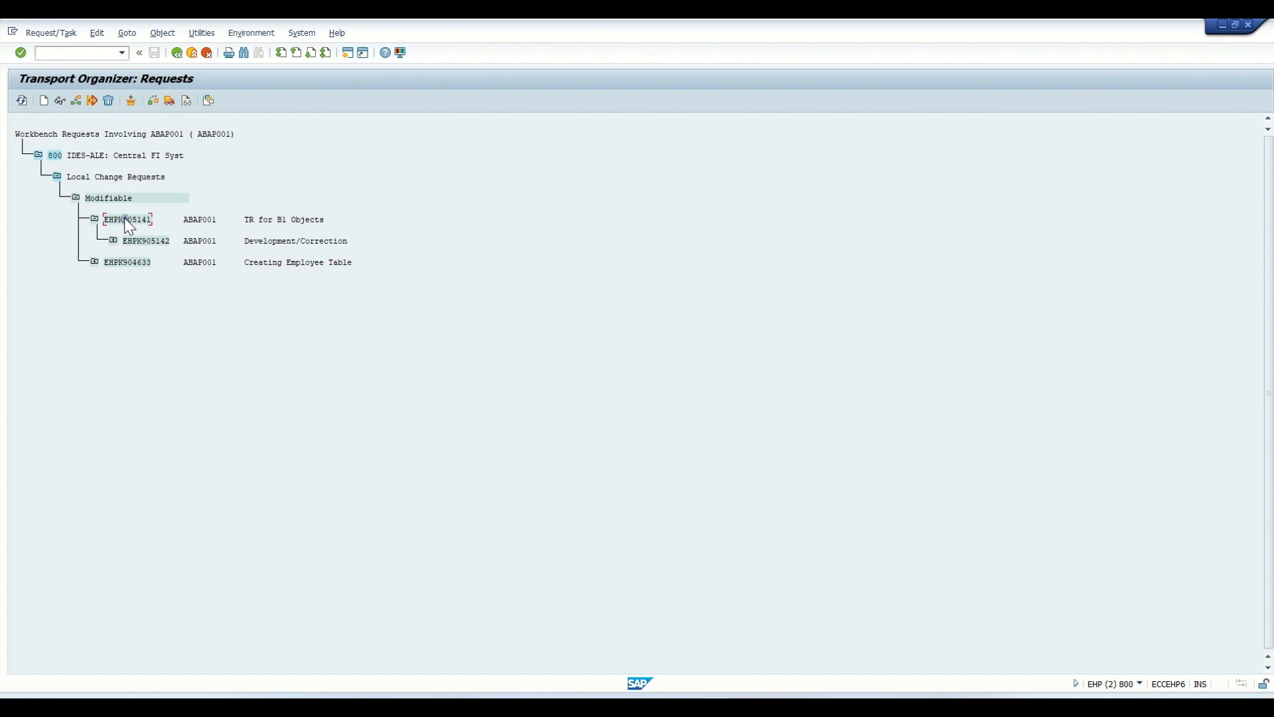
- Run the syntax check on the objects of request EHPK905141, close its results and check the request's consistency
left_click(66, 35)
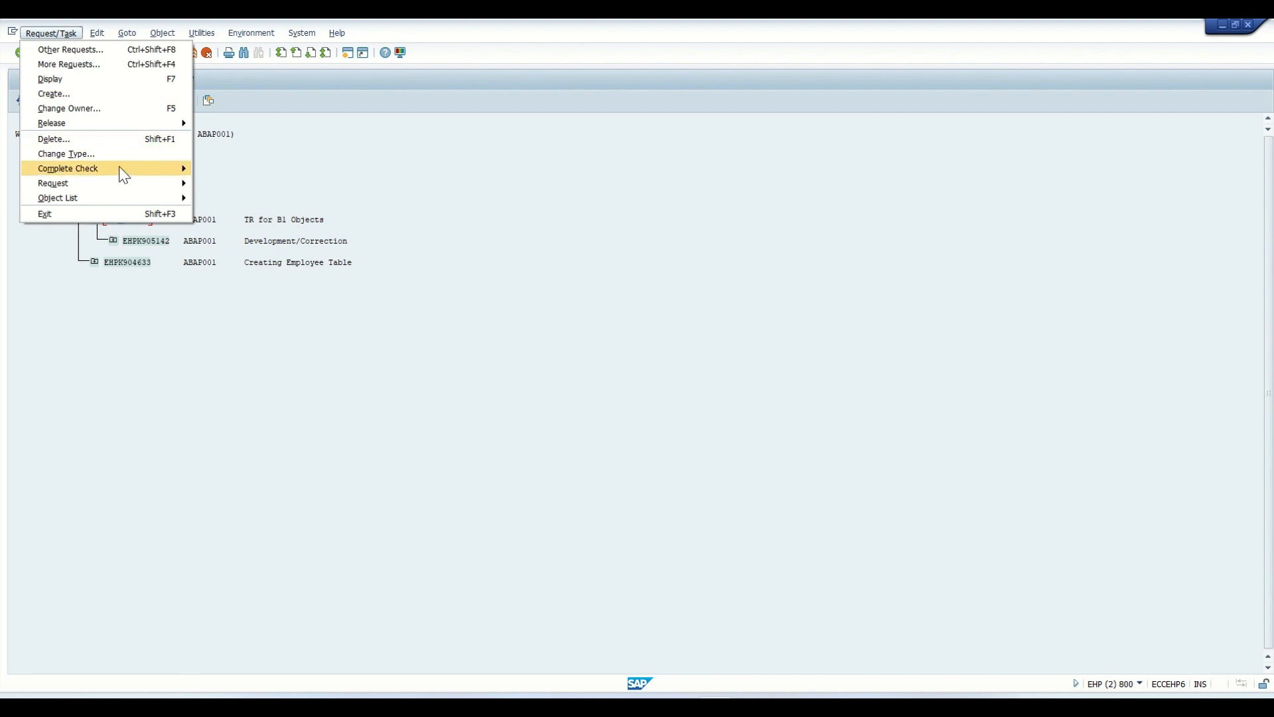
mouse_move(123, 174)
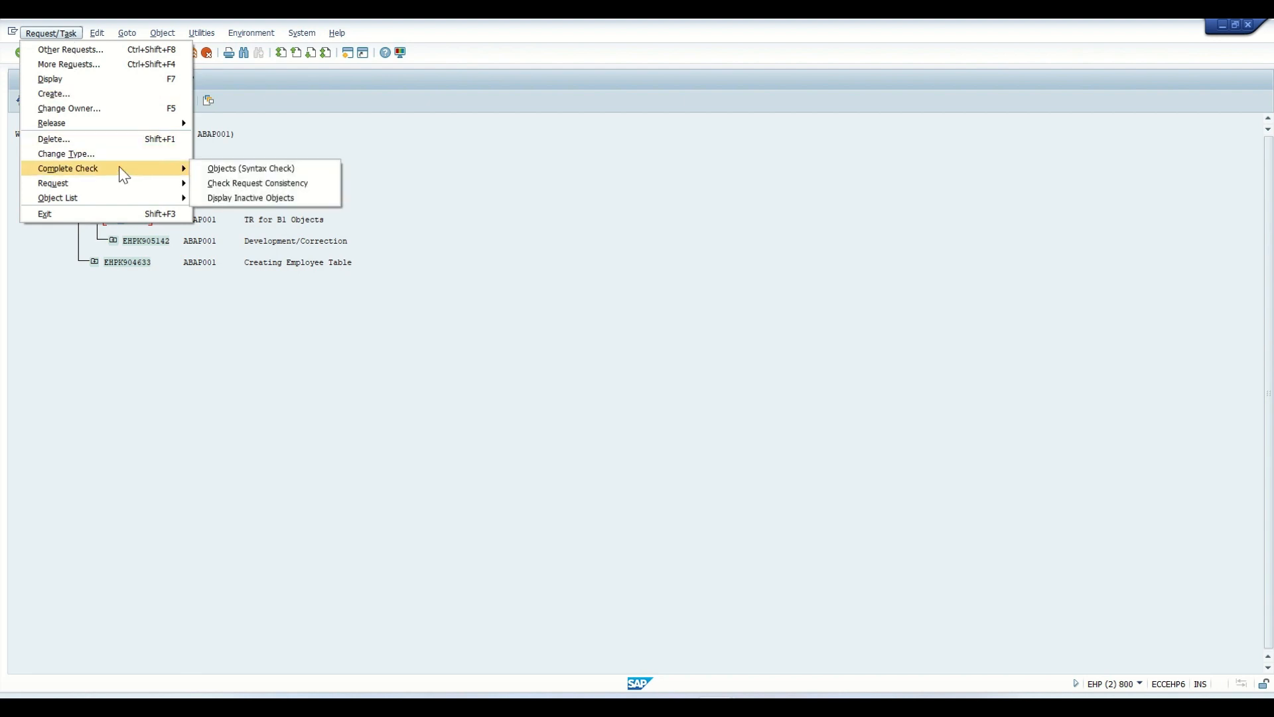
left_click(240, 171)
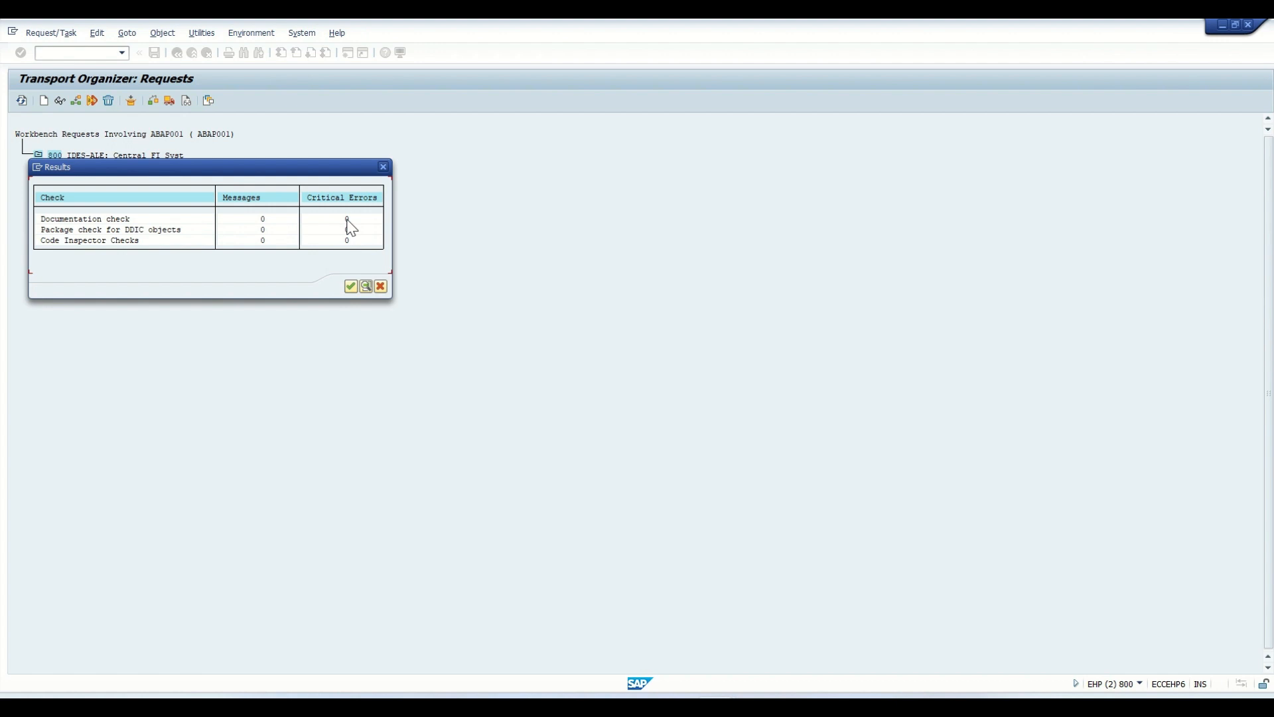
left_click(351, 286)
left_click(69, 34)
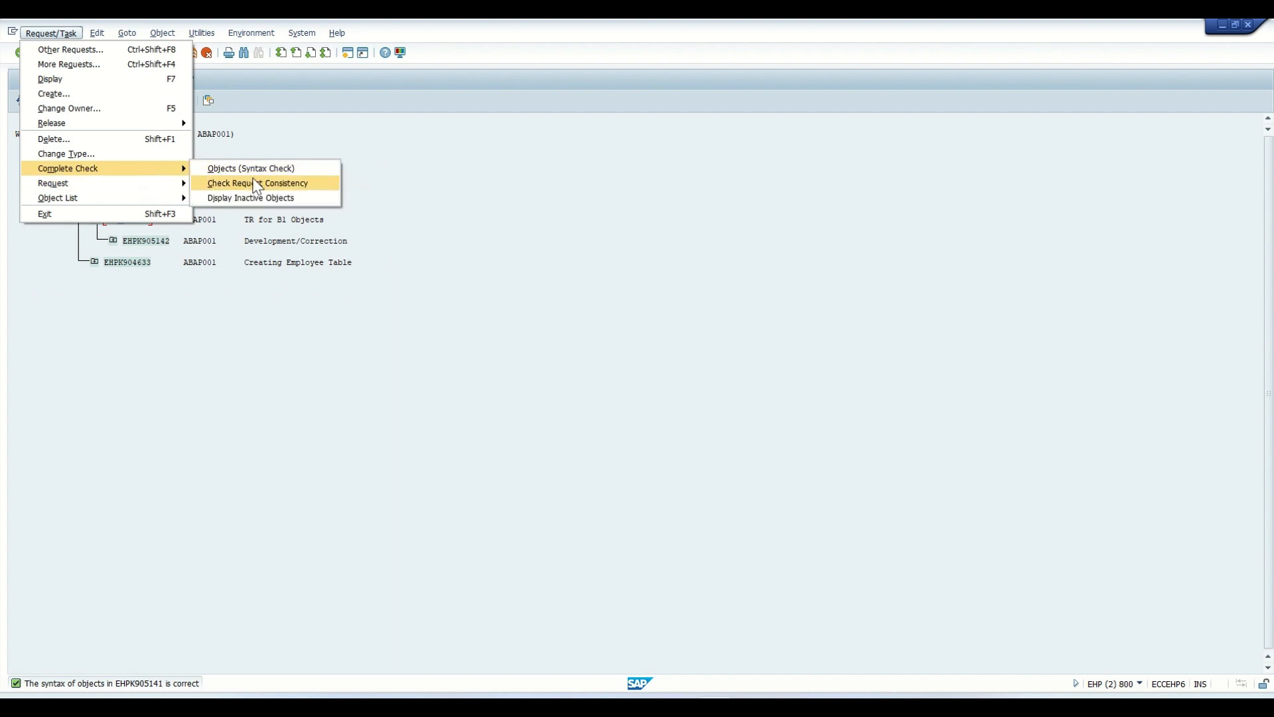
left_click(261, 185)
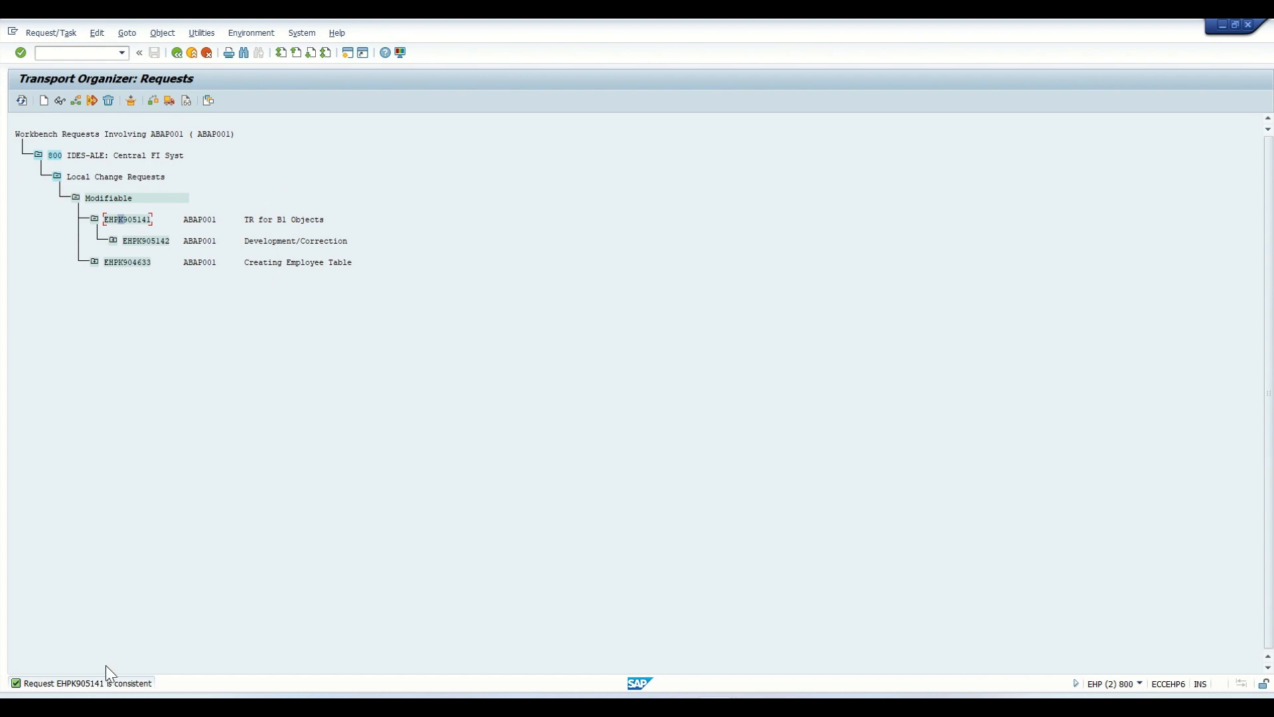
- Check request EHPK905141 for inactive objects and close the list
left_click(51, 33)
mouse_move(153, 174)
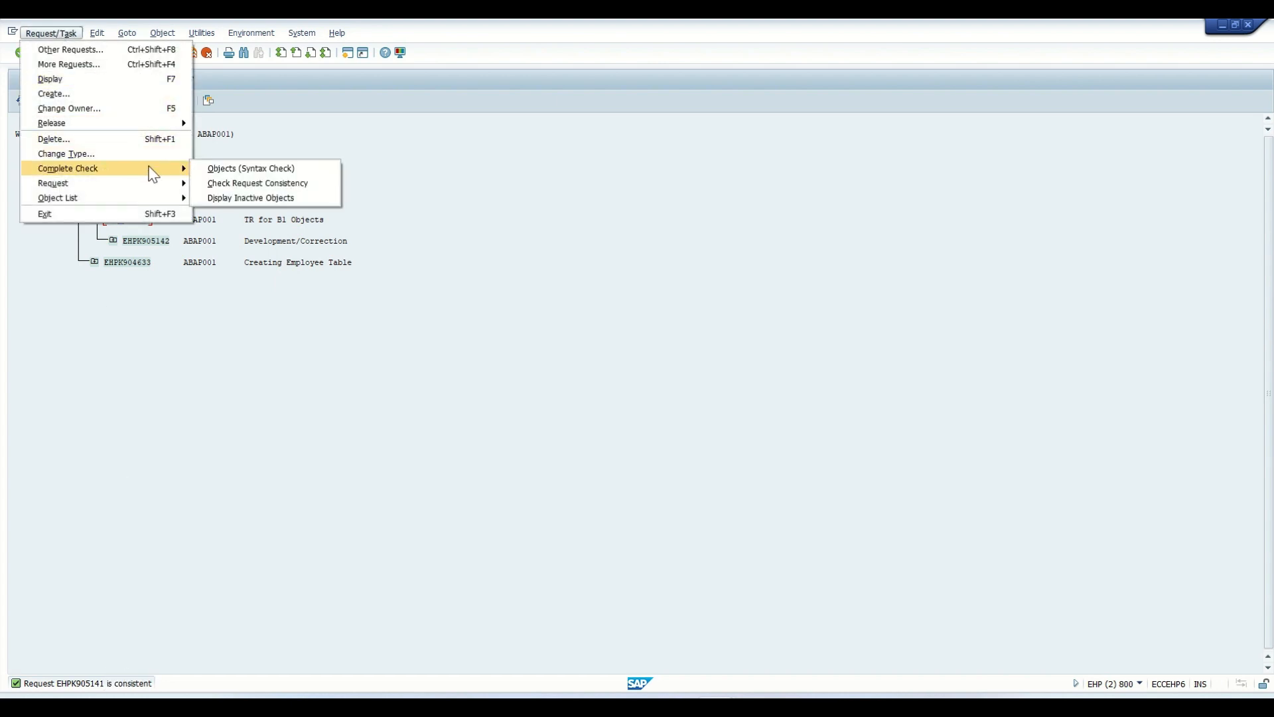
left_click(268, 199)
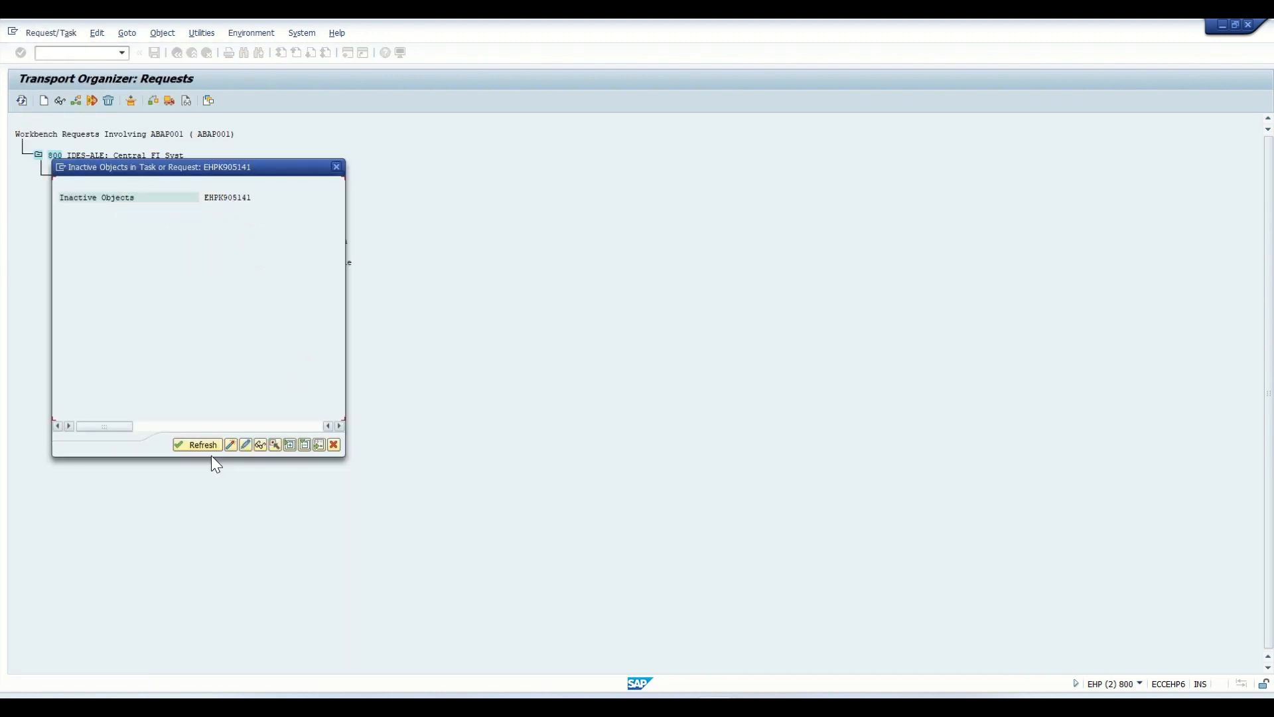
left_click(334, 444)
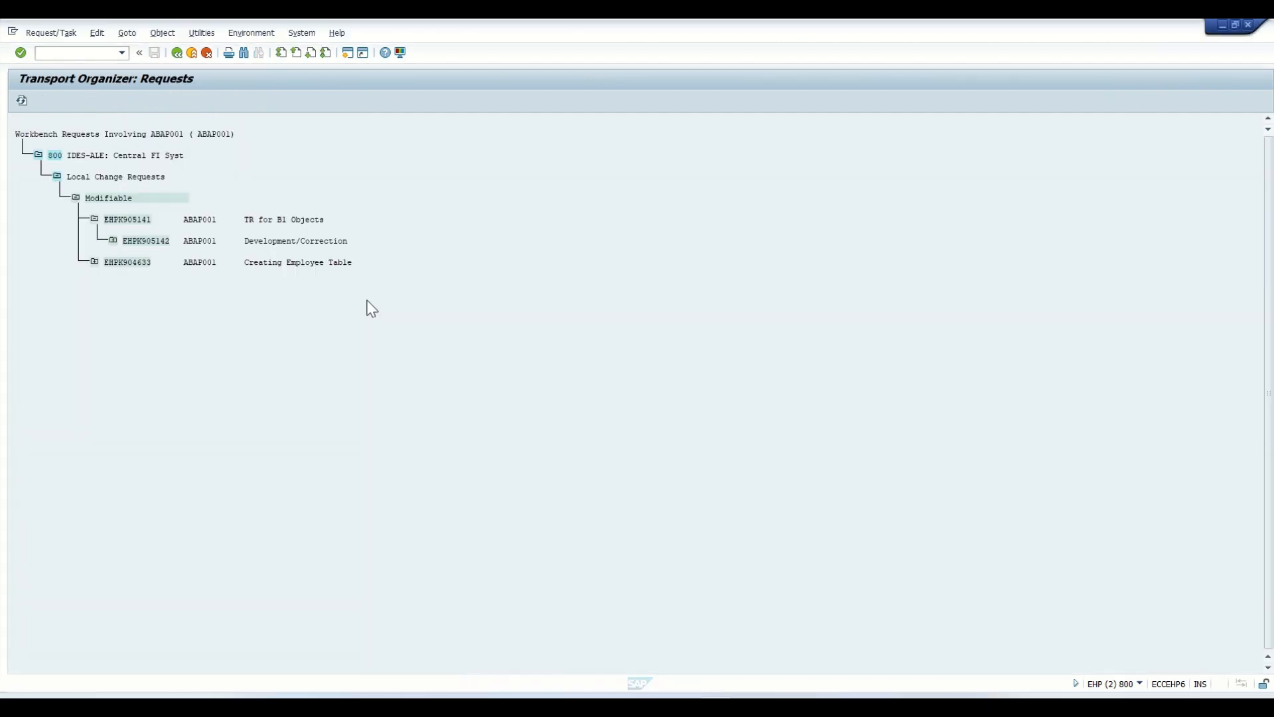
- Refresh the requests, list the inactive objects of request EHPK905141 again and expand the Programs node
left_click(127, 219)
left_click(21, 100)
left_click(52, 32)
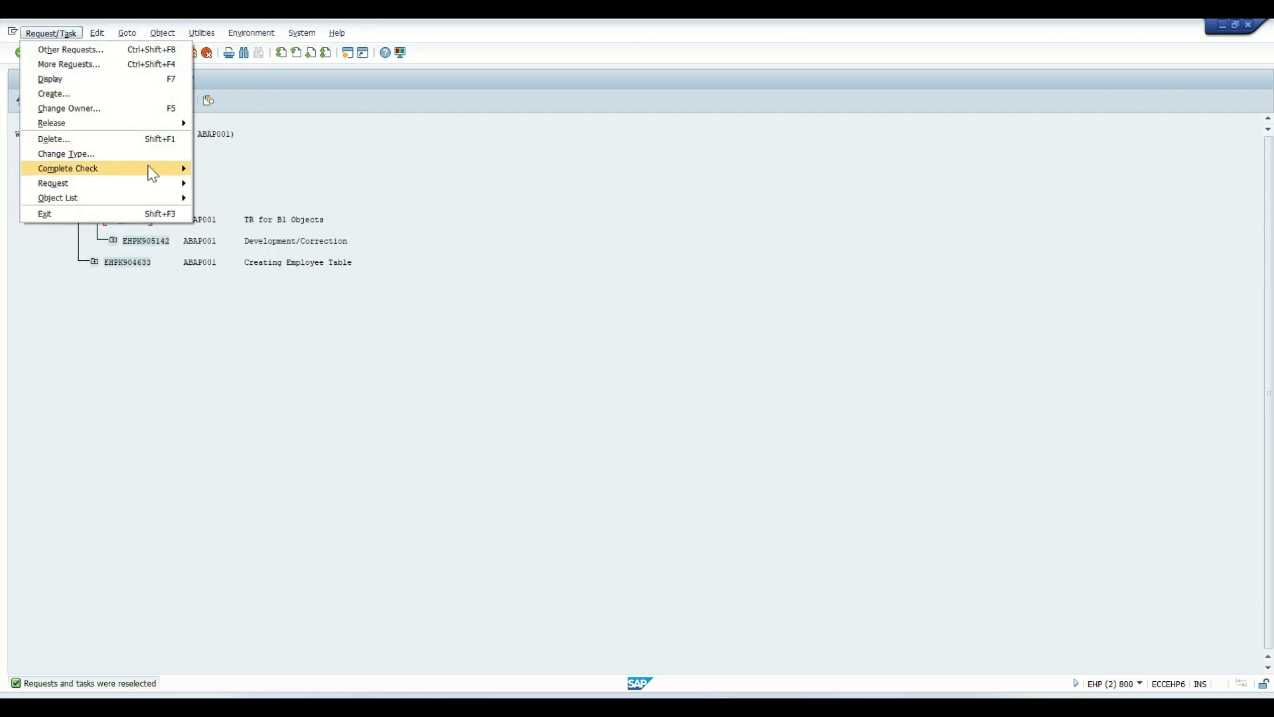
mouse_move(182, 165)
left_click(256, 198)
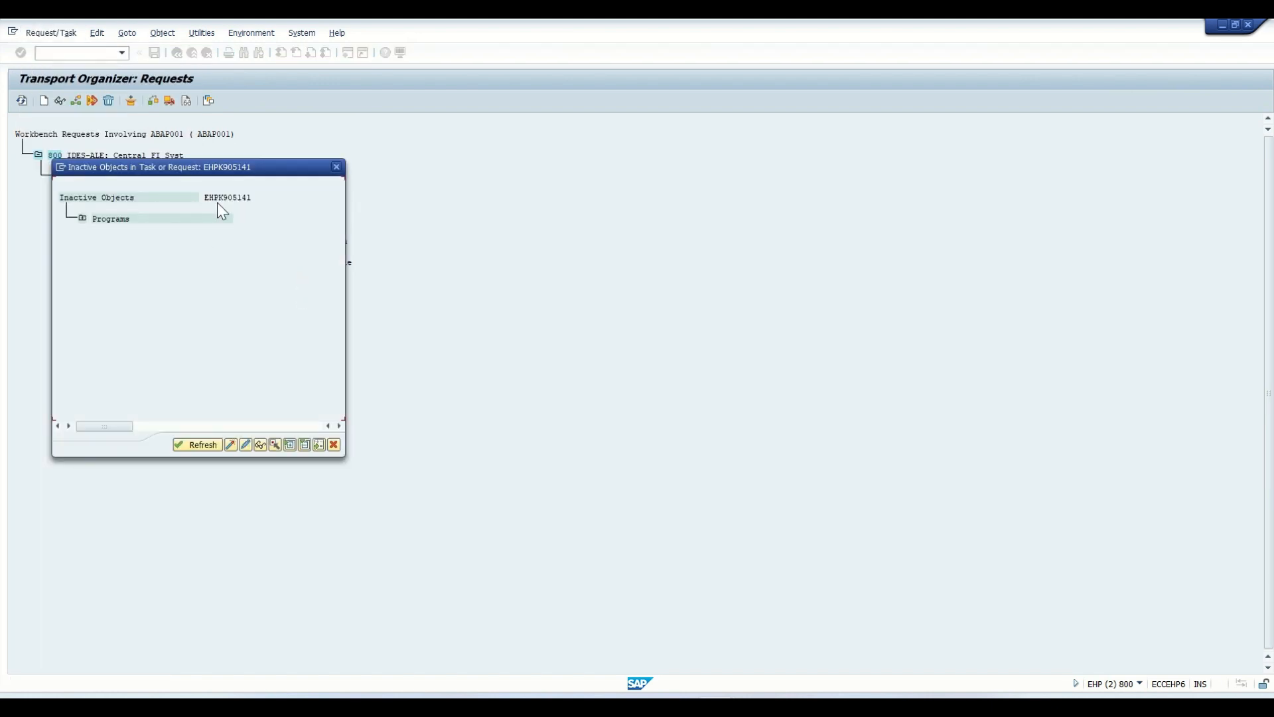
left_click(83, 219)
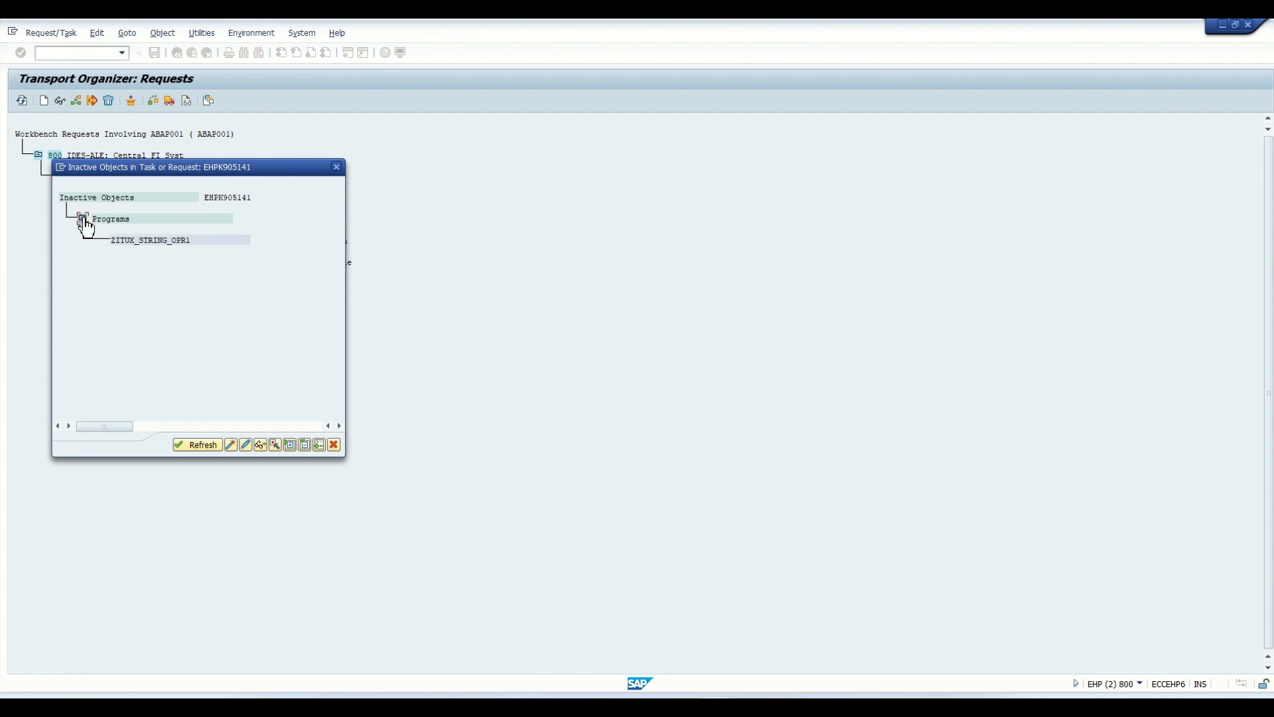
- Activate program ZITUX_STRING_OPR1 from the request's inactive objects list, refresh the list and close it
left_click(230, 445)
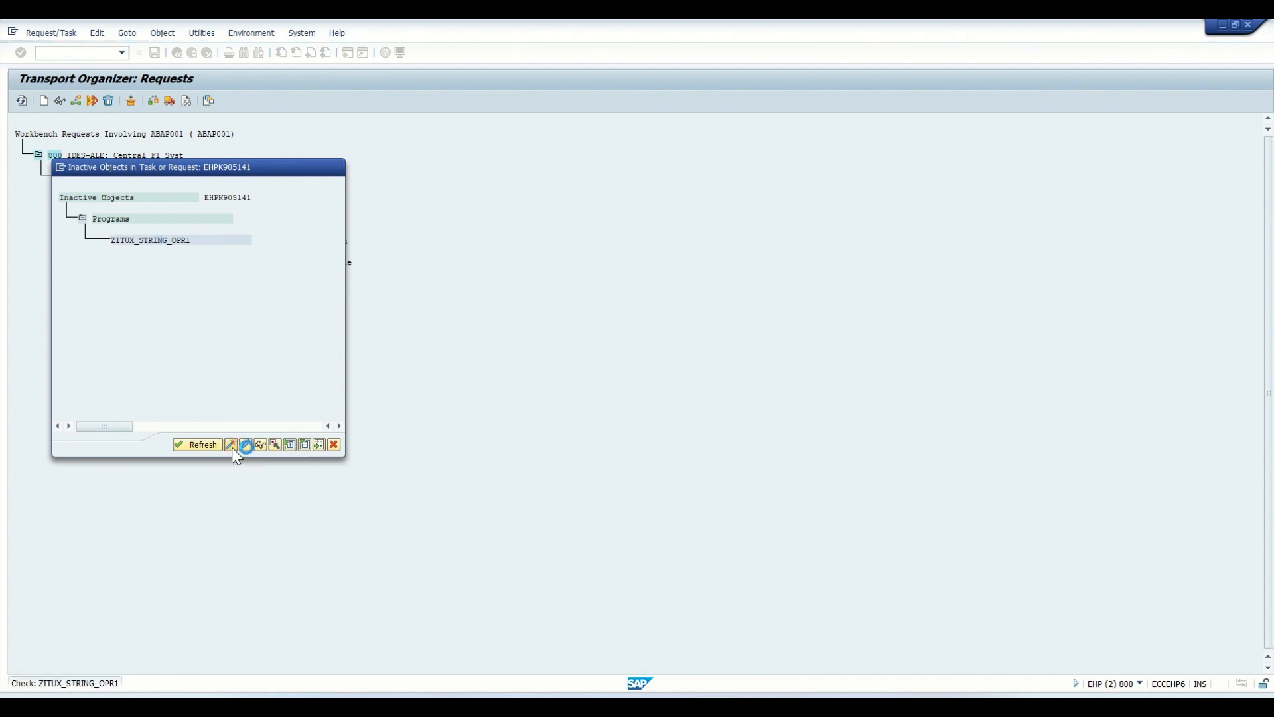
left_click(209, 447)
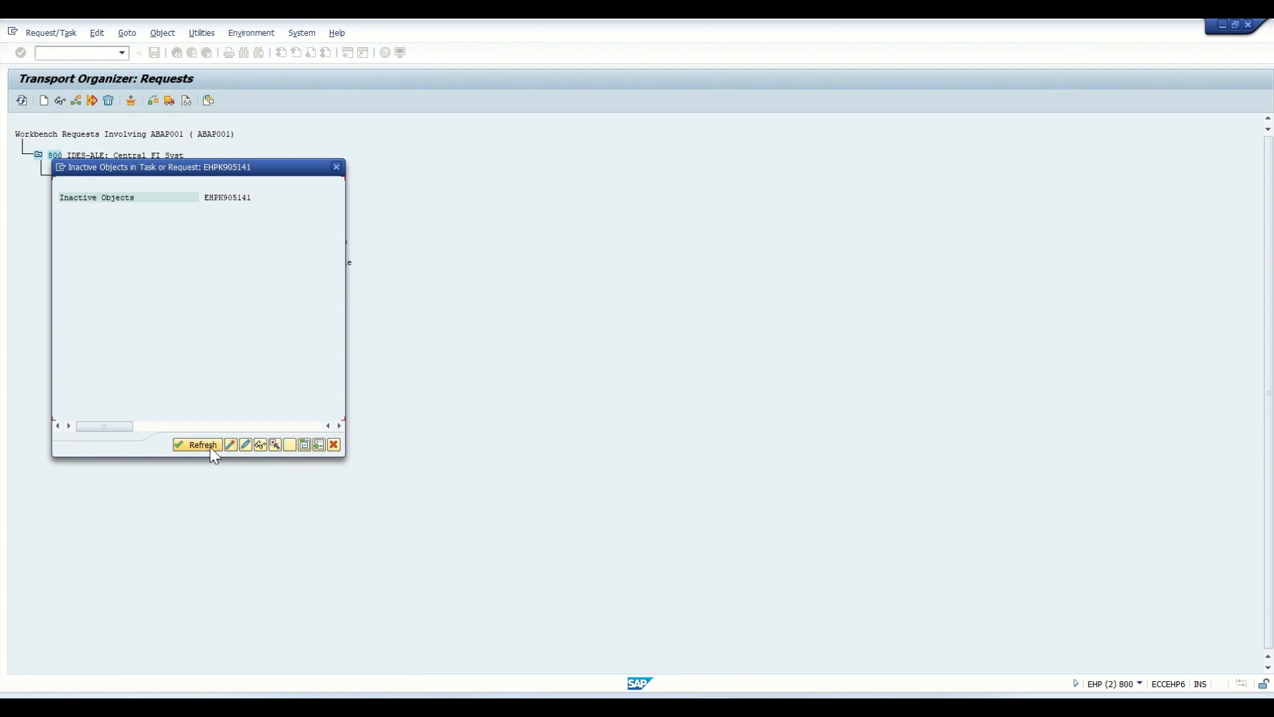
left_click(334, 444)
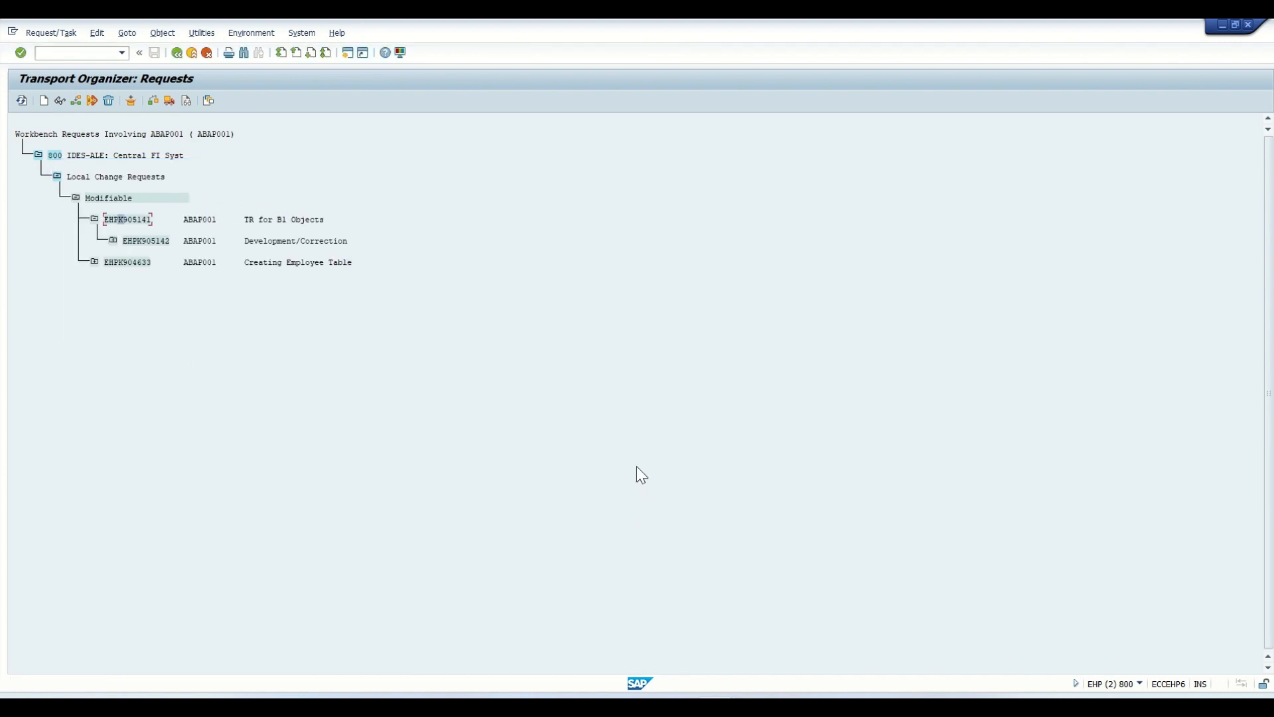
- Switch to the ABAP Editor and reopen ZITUX_STRING_OPR1 in display mode to check its activation status
key("alt+Tab")
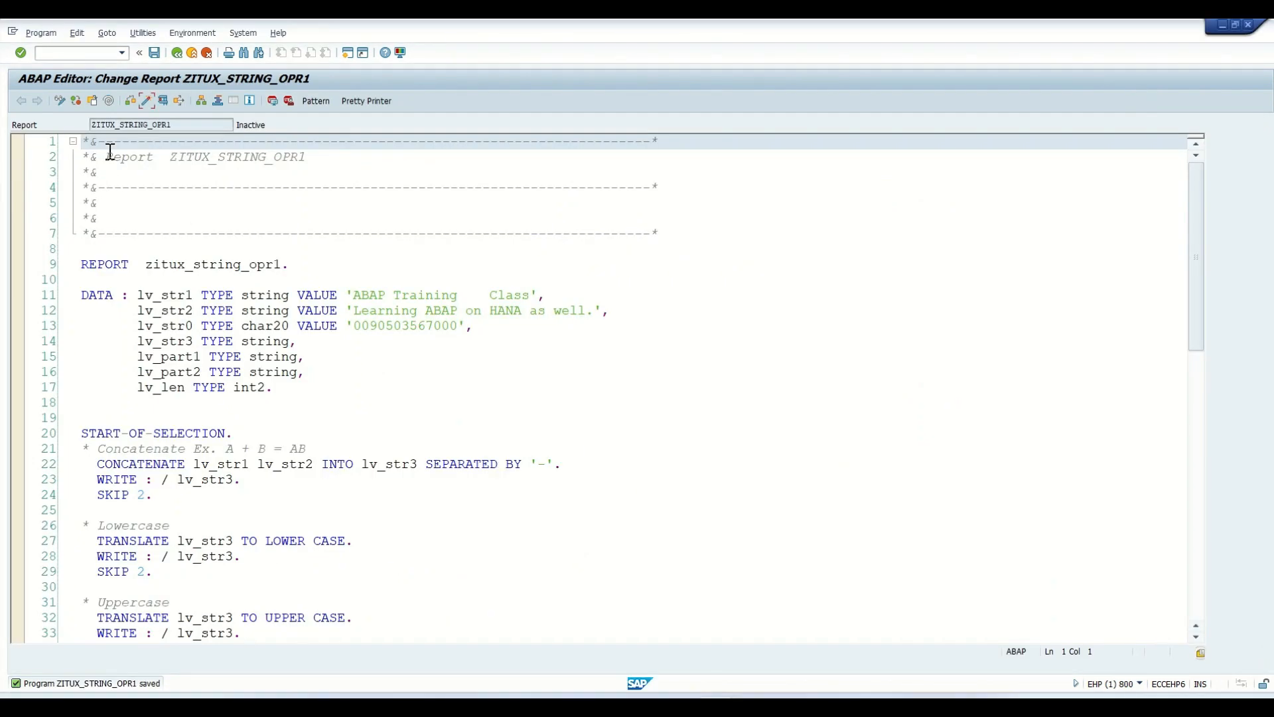
left_click(175, 54)
left_click(63, 289)
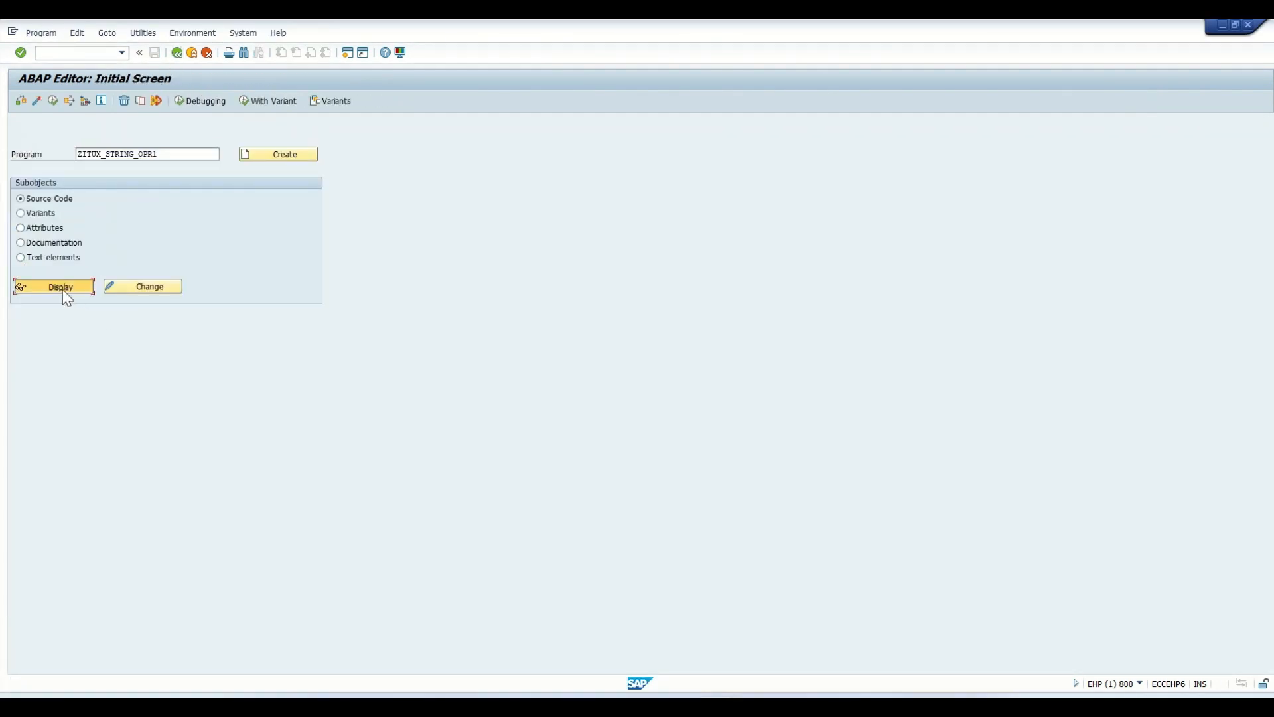
mouse_move(260, 125)
left_mouse_down()
mouse_move(233, 128)
mouse_move(249, 126)
left_mouse_up()
- Return to the Transport Organizer, recheck request EHPK905141 for inactive objects and close the list
key("alt+Tab")
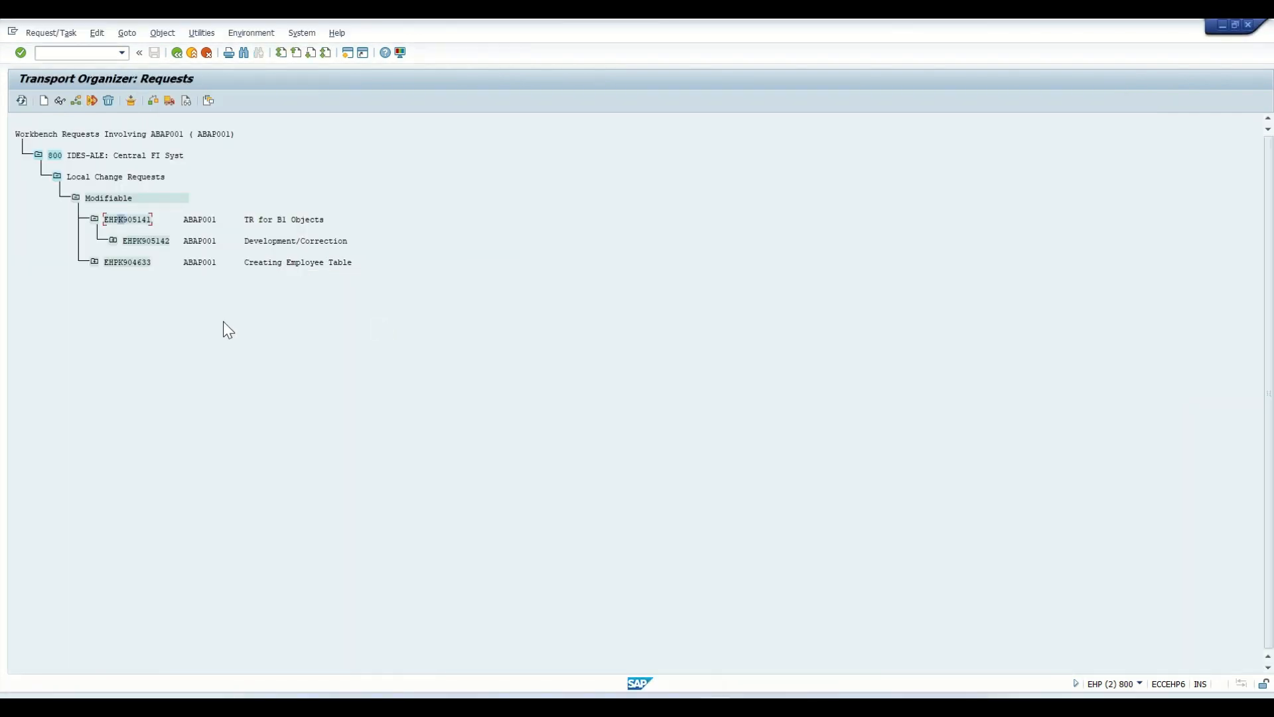
left_click(46, 33)
mouse_move(145, 170)
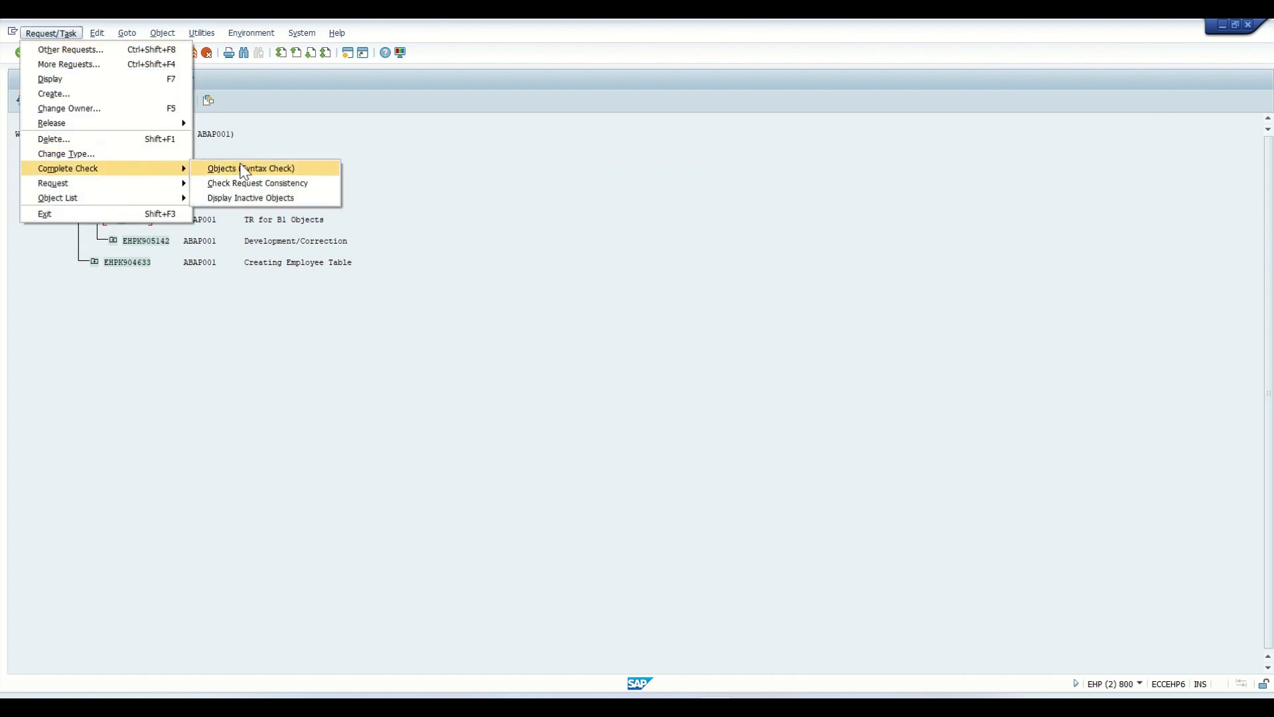
left_click(281, 198)
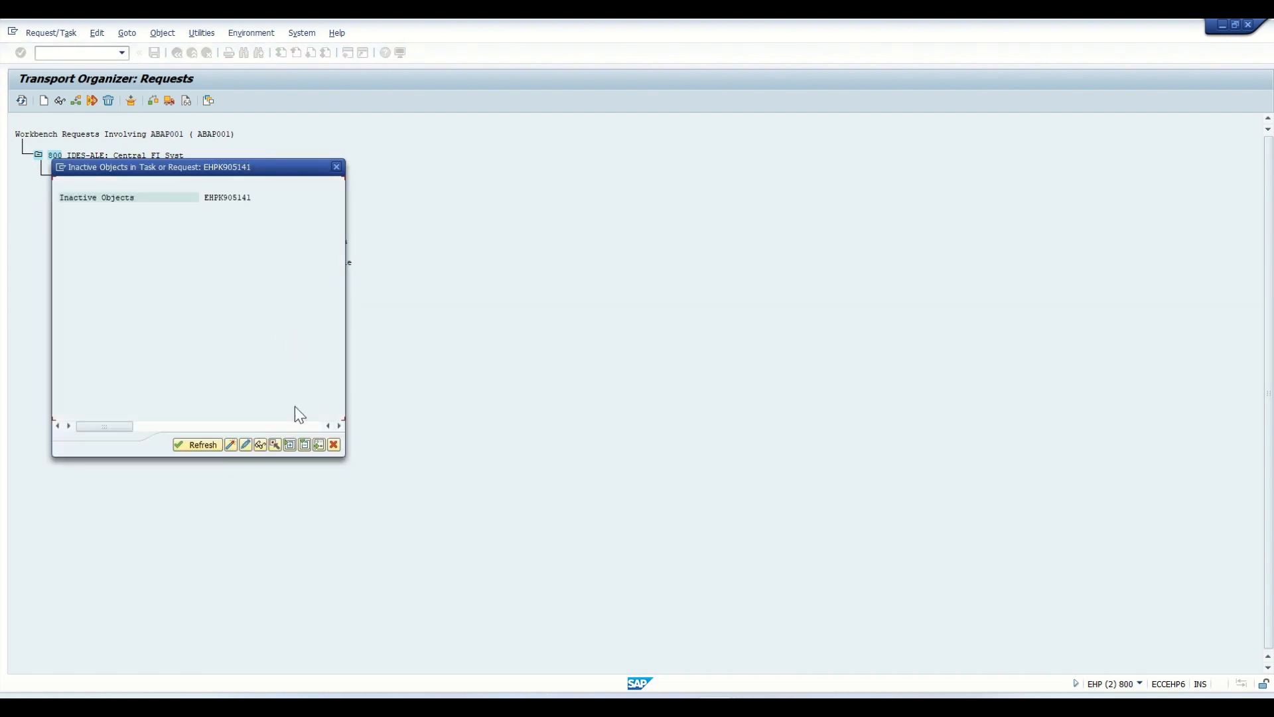
left_click(333, 444)
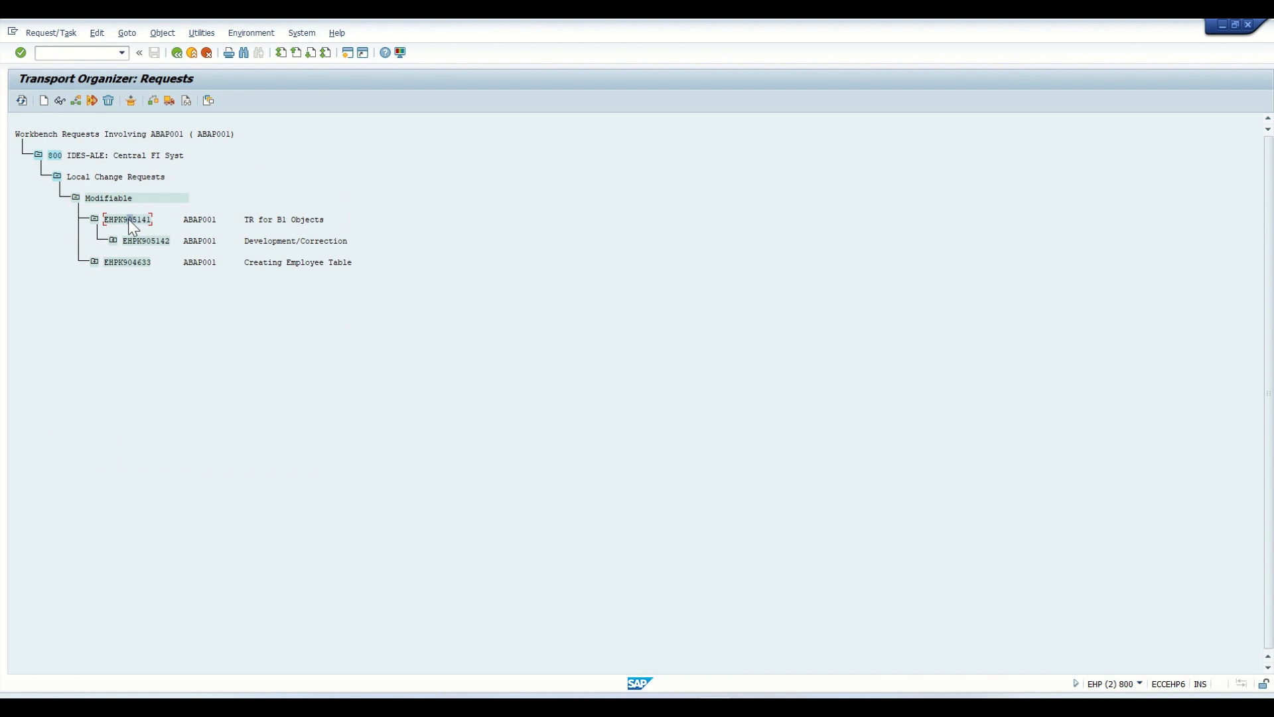
- Try to release request EHPK905141 directly, and release its task EHPK905142
left_click(141, 240)
left_click(171, 97)
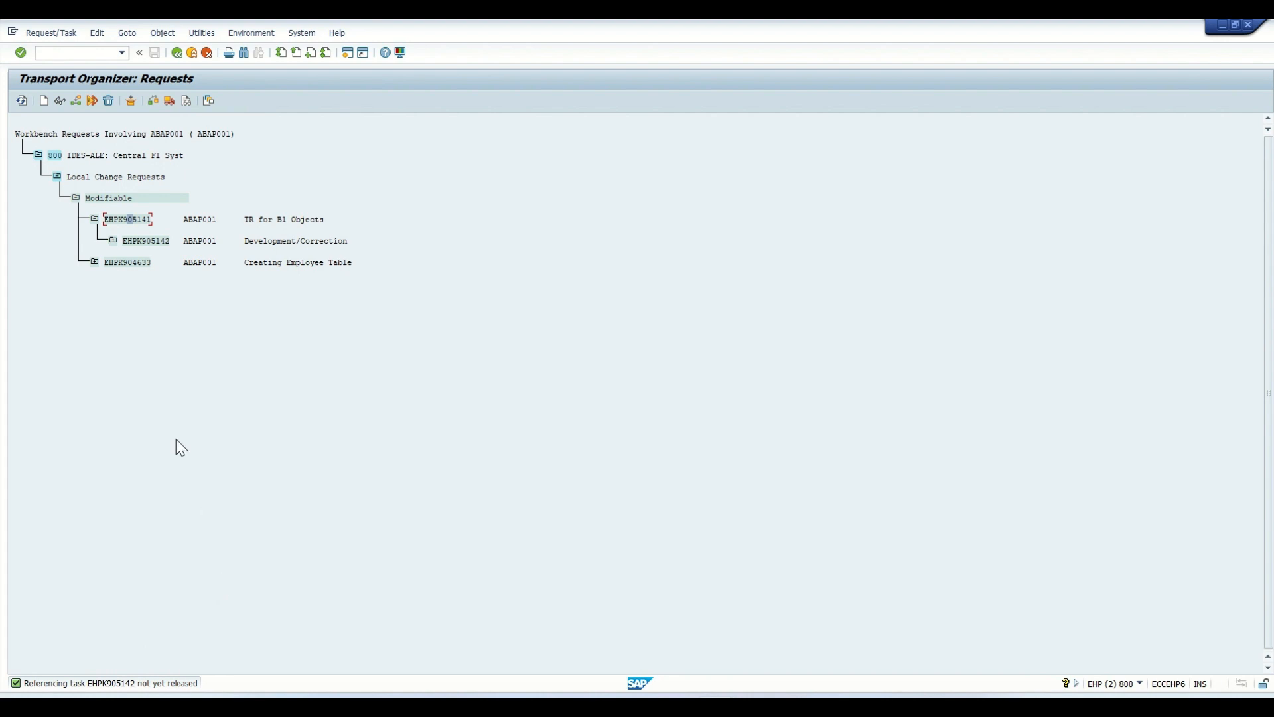
left_click(141, 242)
left_click(146, 243)
left_click(169, 101)
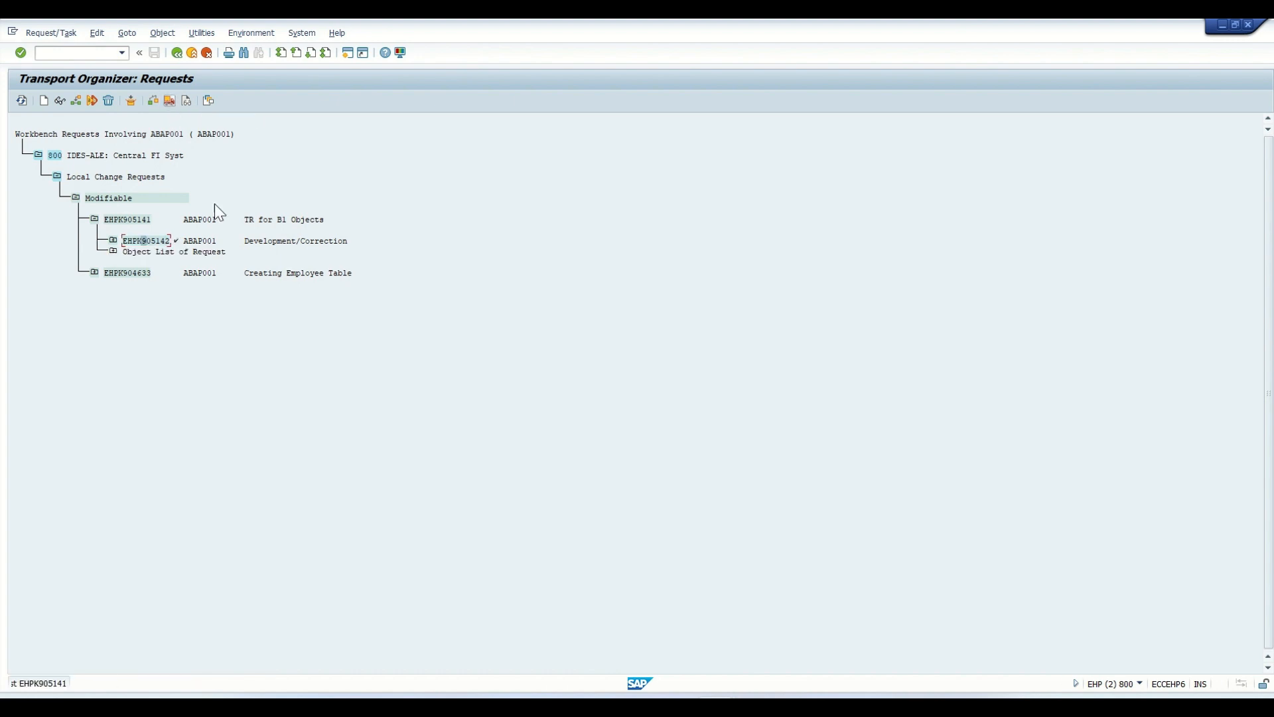
- Expand released task EHPK905142 and examine the package and program entries it holds
left_click(172, 242)
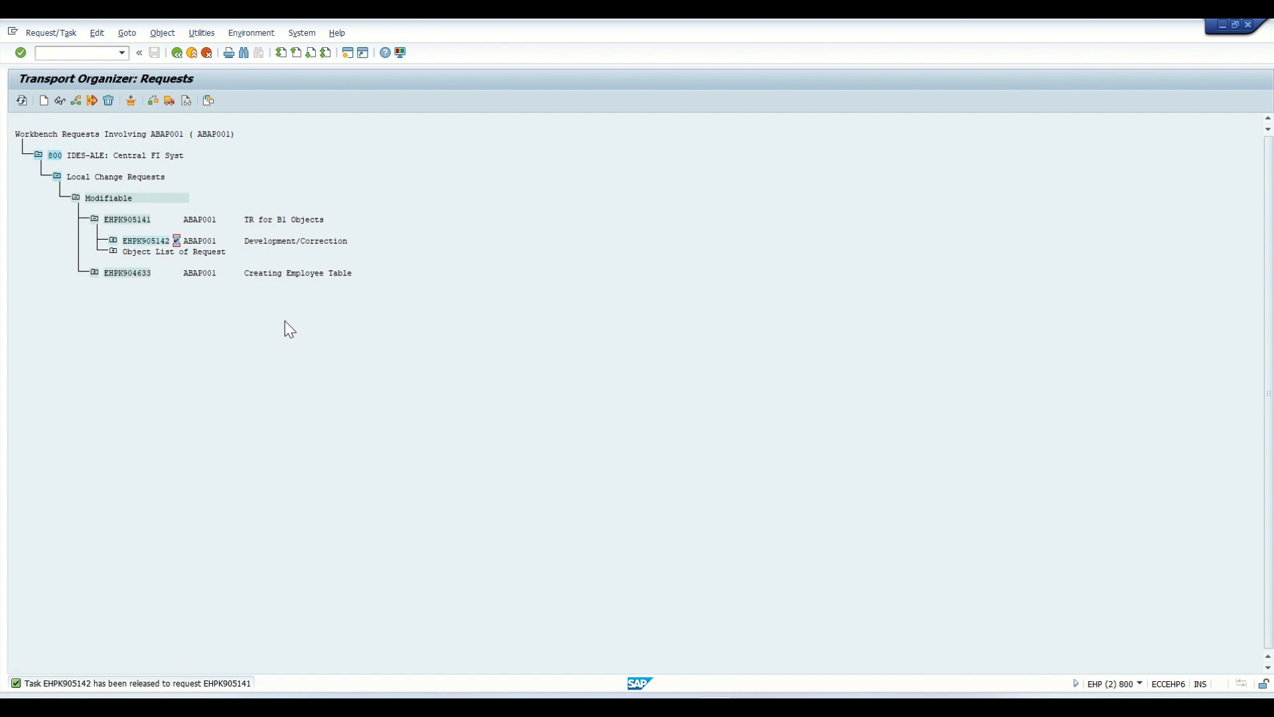
left_click(138, 241)
left_click(112, 241)
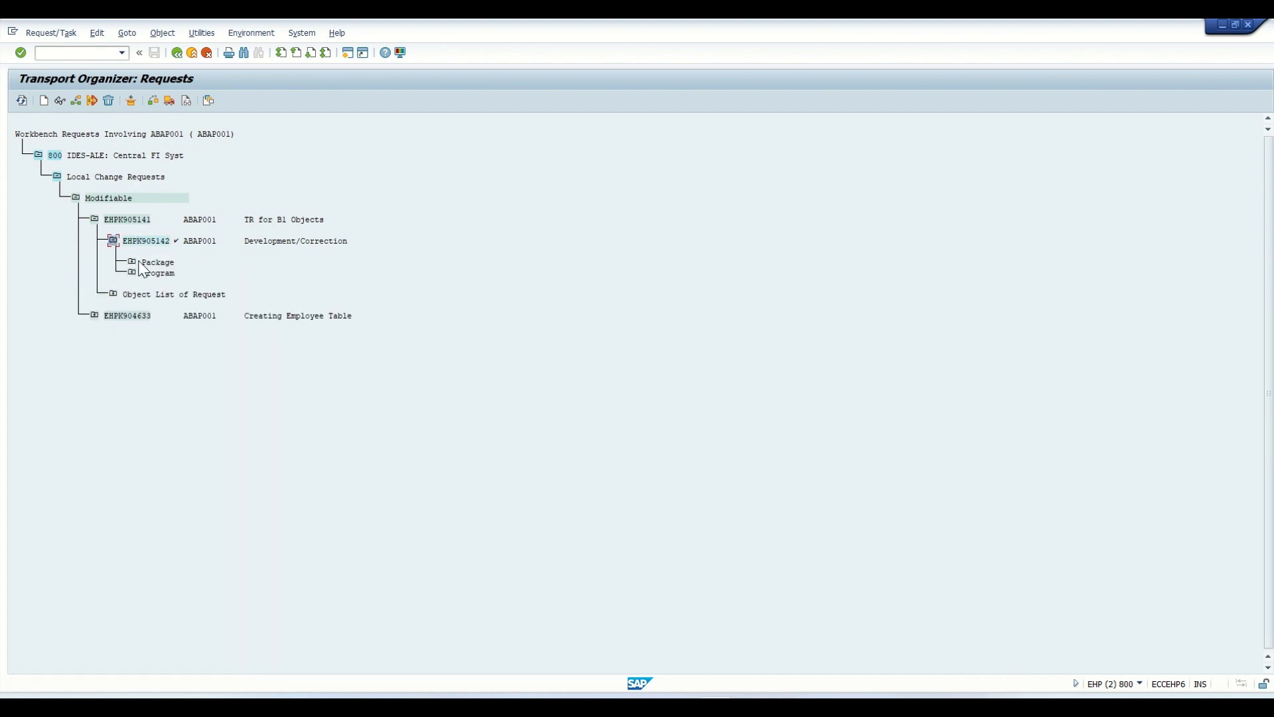
left_click(132, 261)
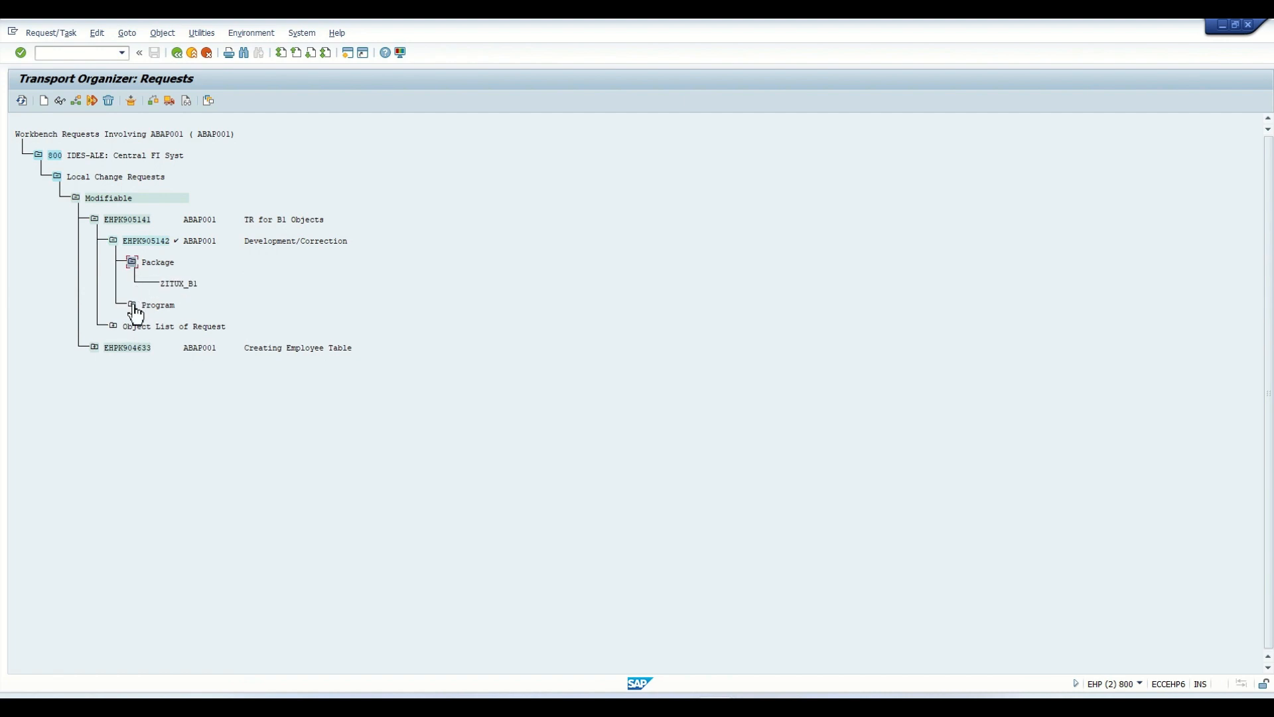
left_click(132, 305)
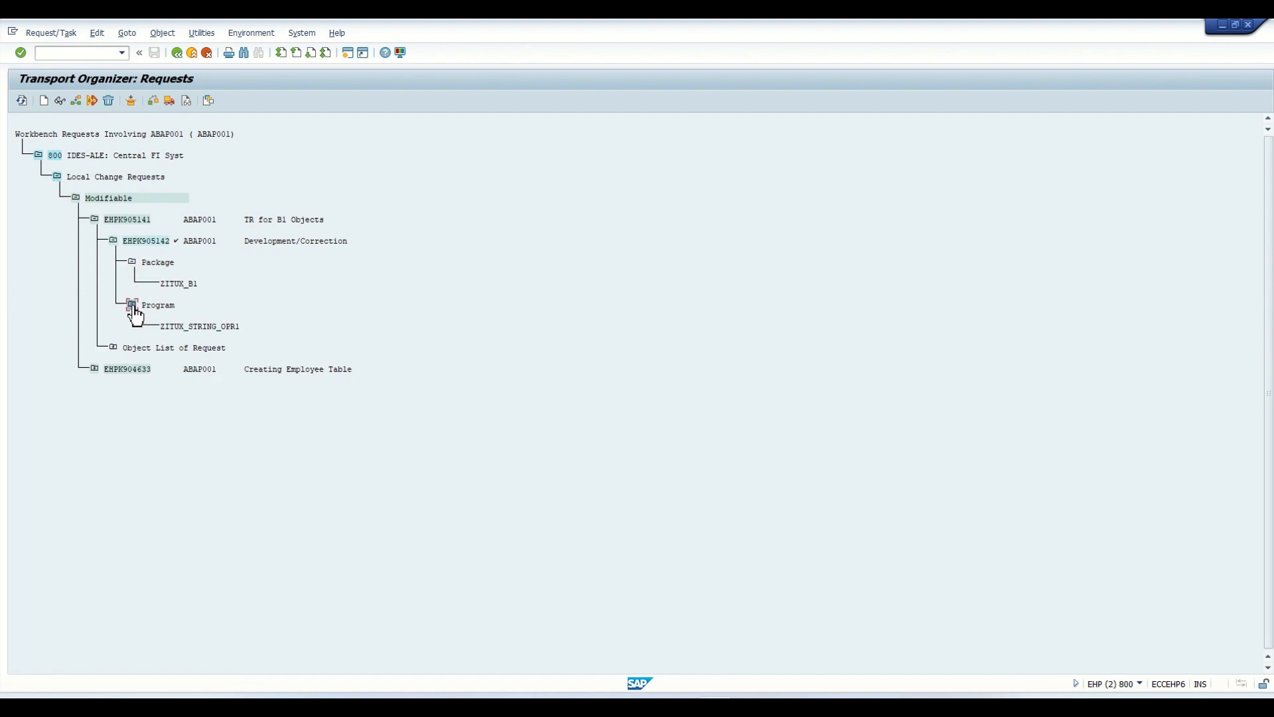
- Open ZITUX_STRING_OPR1 in change mode and accept creating a new task under request EHPK905141
double_click(197, 318)
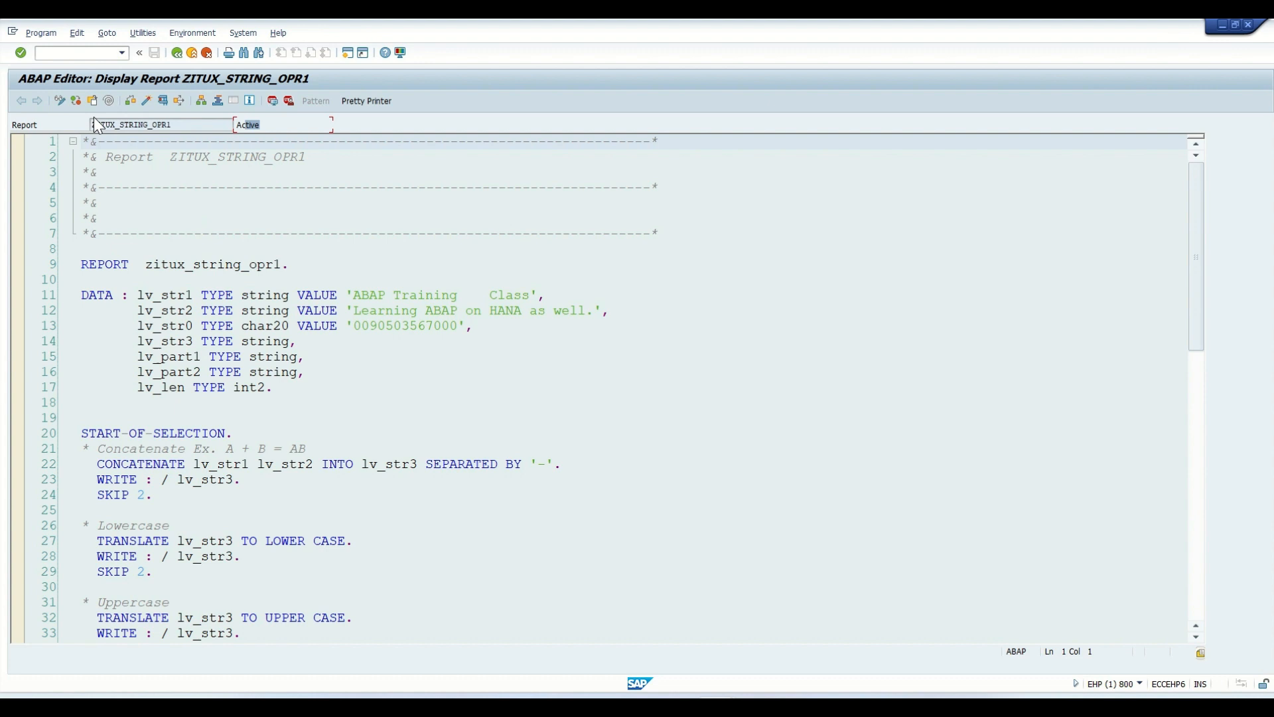
left_click(60, 101)
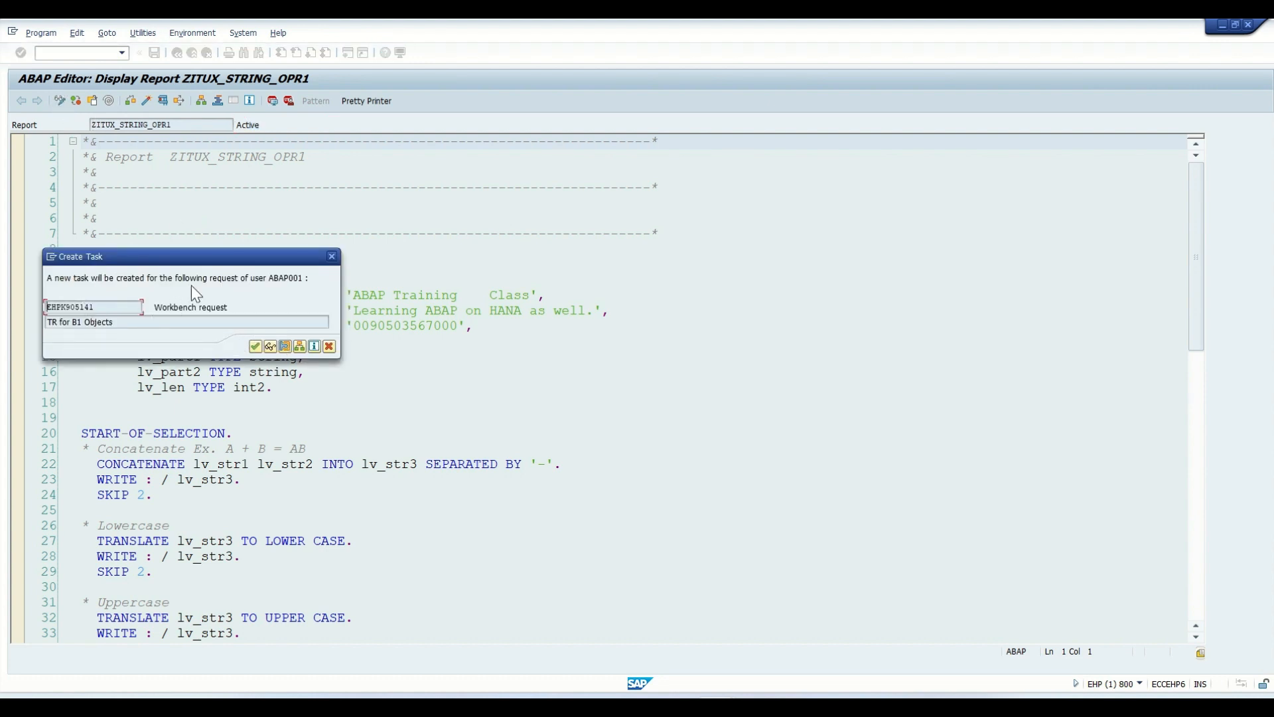
left_click_drag(229, 307, 152, 307)
left_click_drag(52, 281, 312, 278)
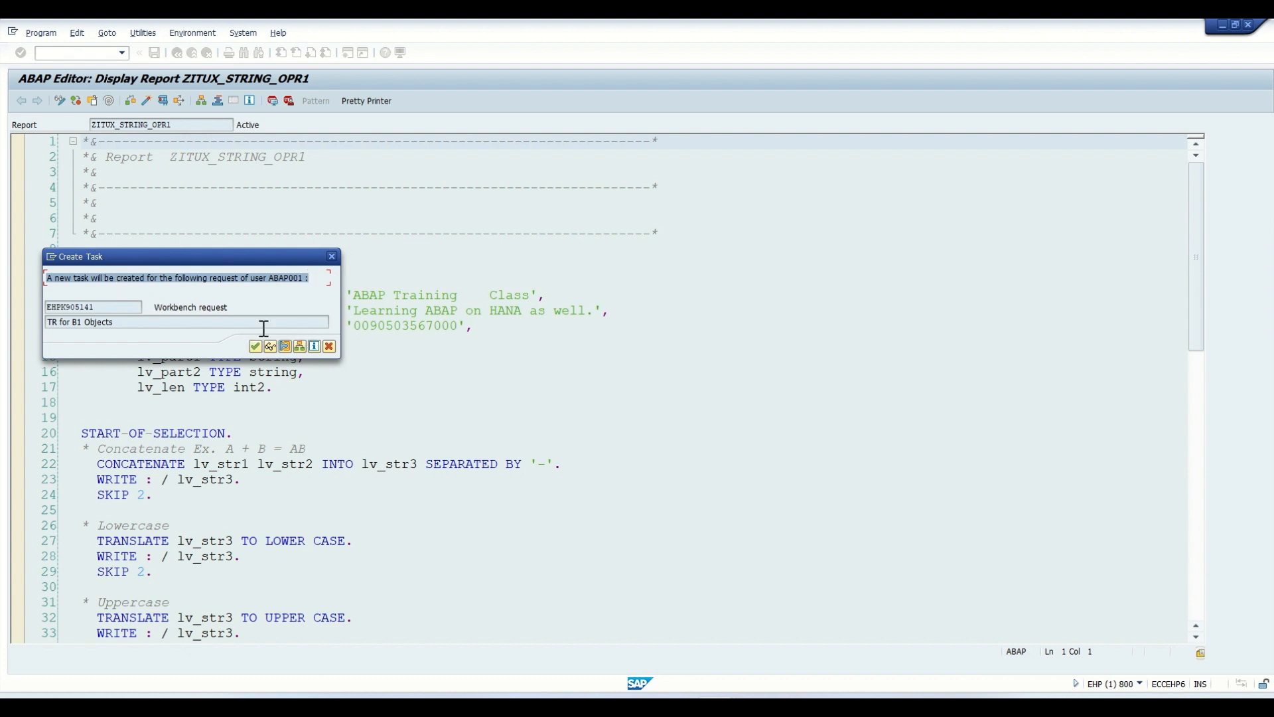
left_click(254, 346)
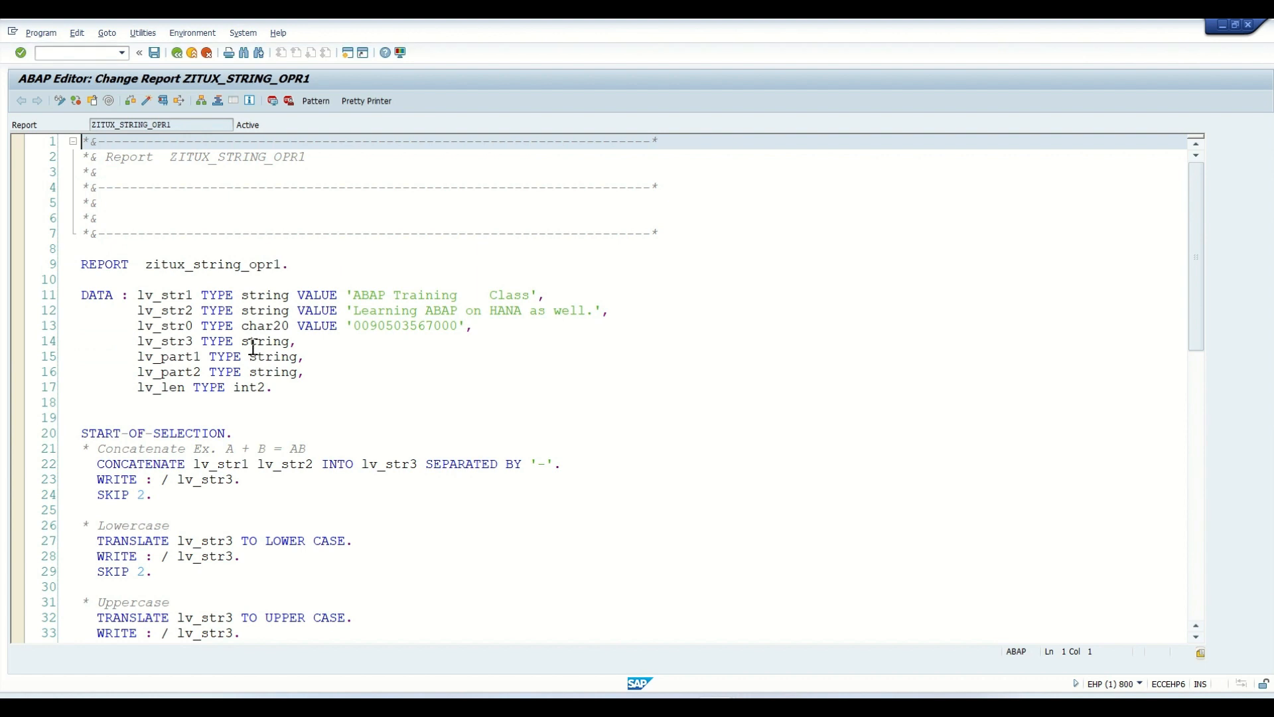
- Save ZITUX_STRING_OPR1 and activate it from the list of inactive transportable objects
left_click(154, 53)
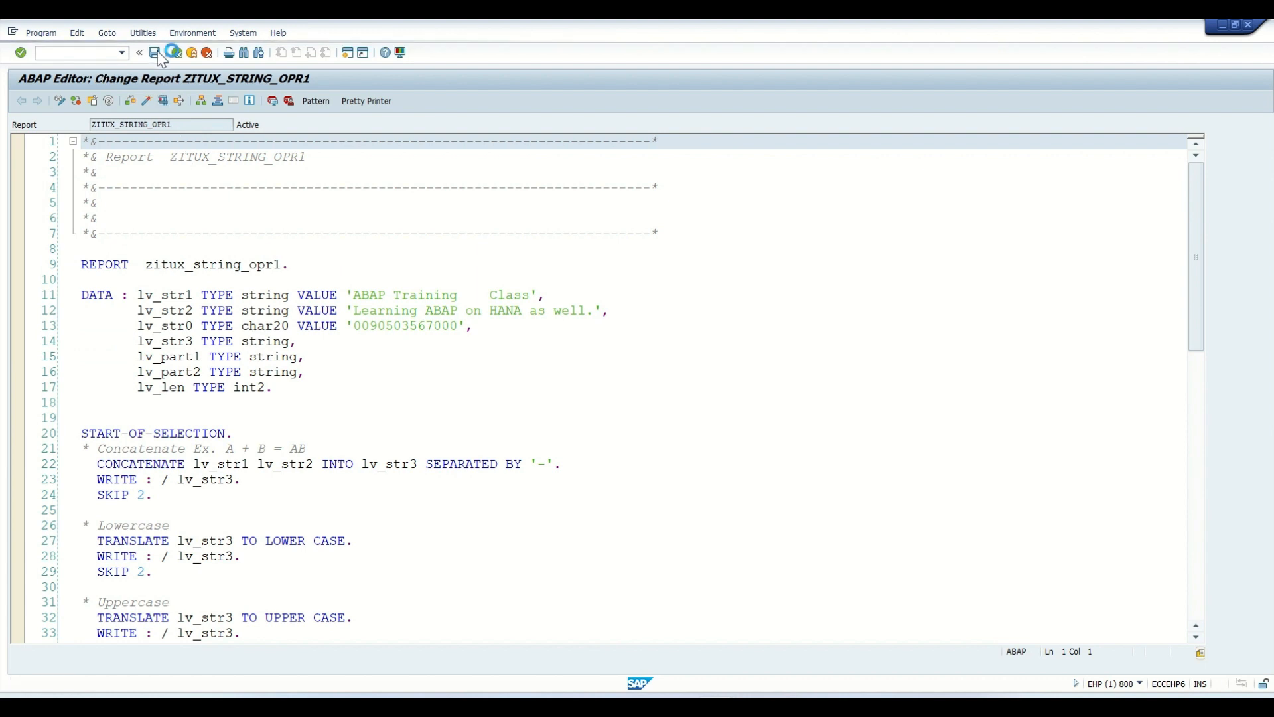
left_click(146, 103)
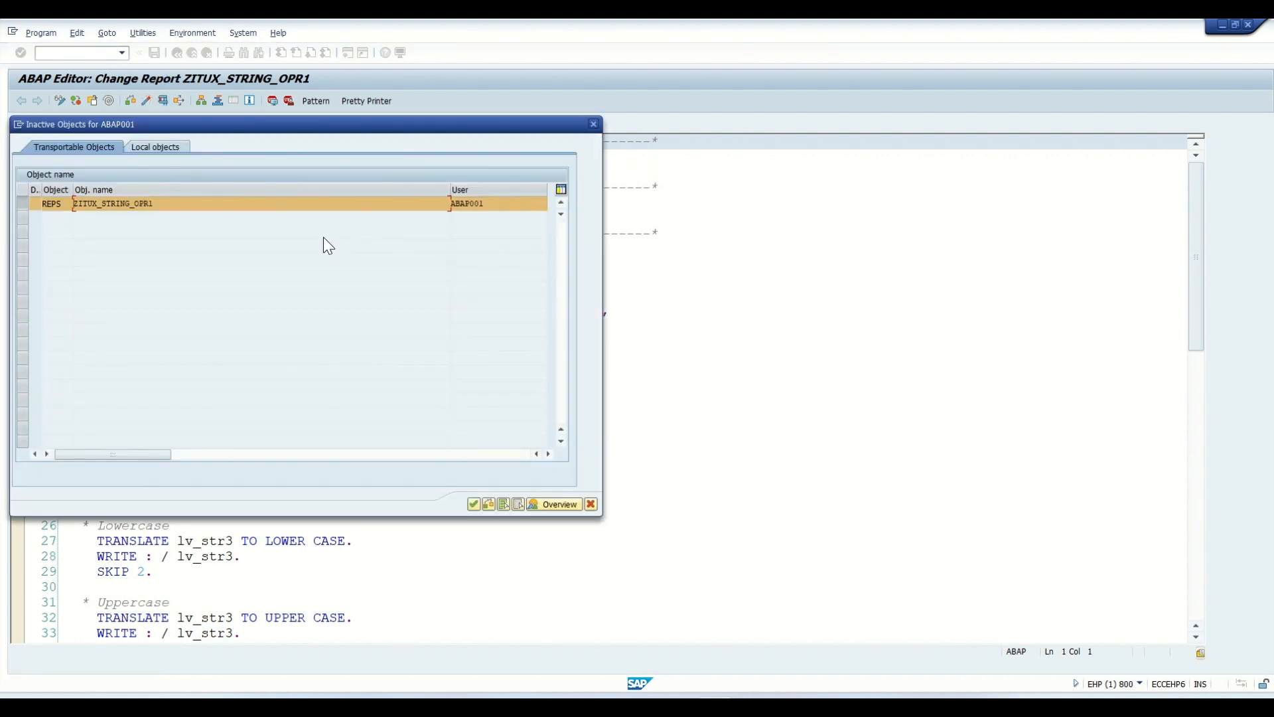
key("Return")
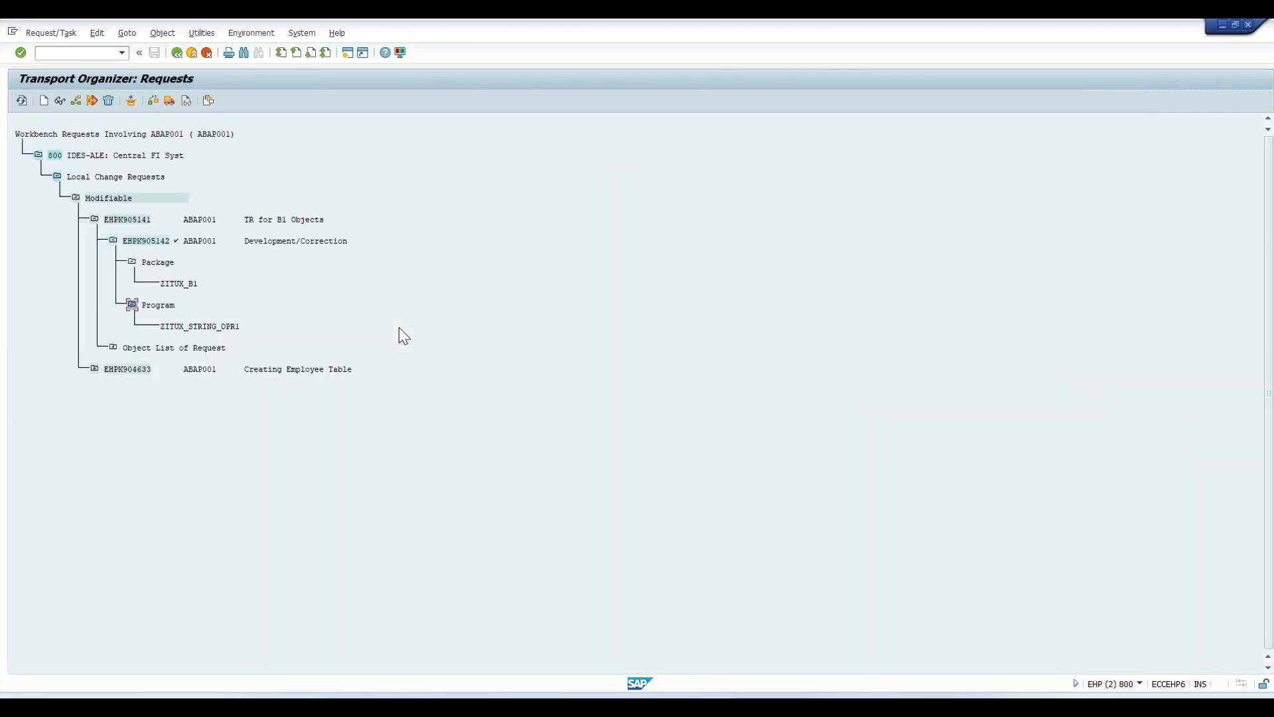
- Refresh the Transport Organizer's request list and examine the program entry recorded in new task EHPK905143
left_click(24, 102)
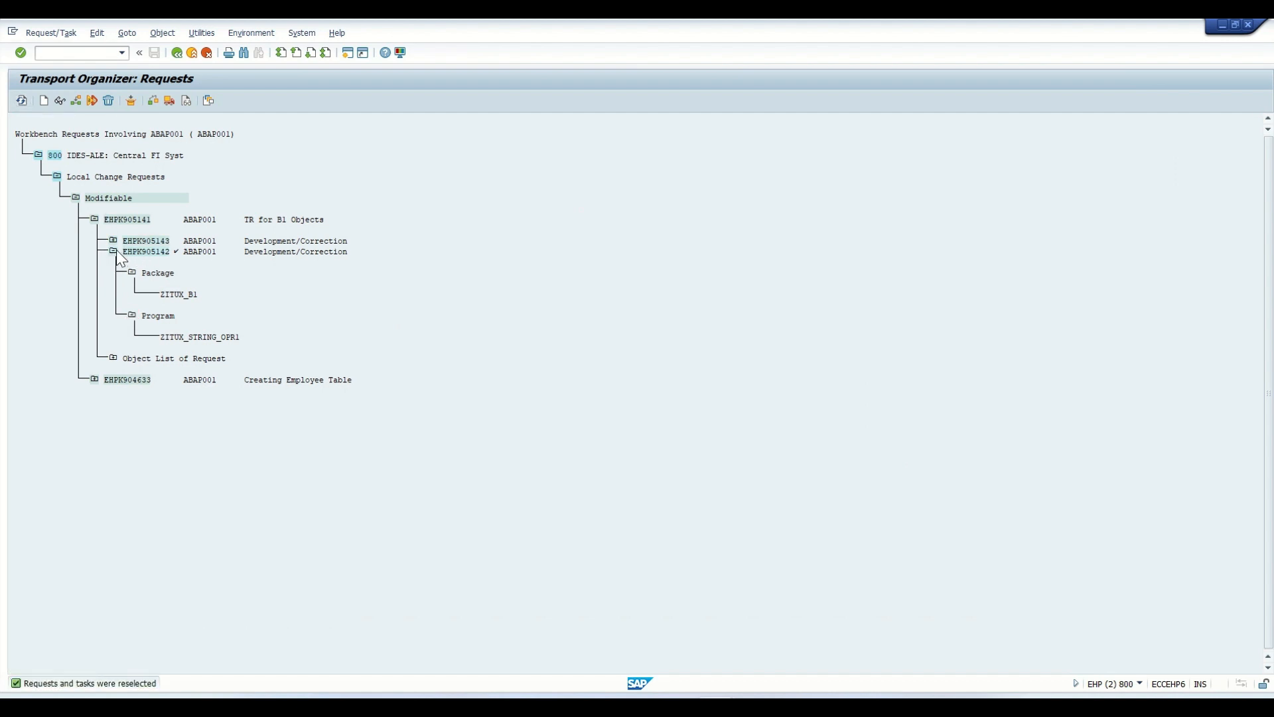
left_click(113, 250)
left_click(113, 241)
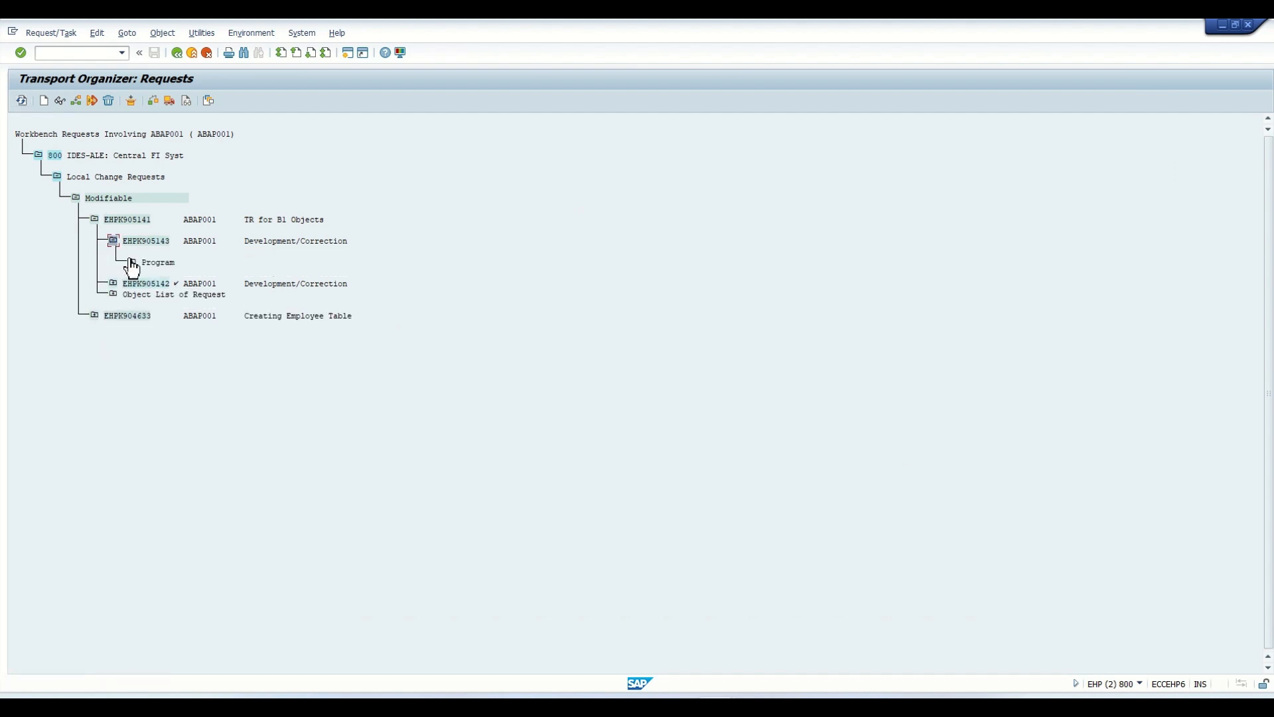
left_click(132, 262)
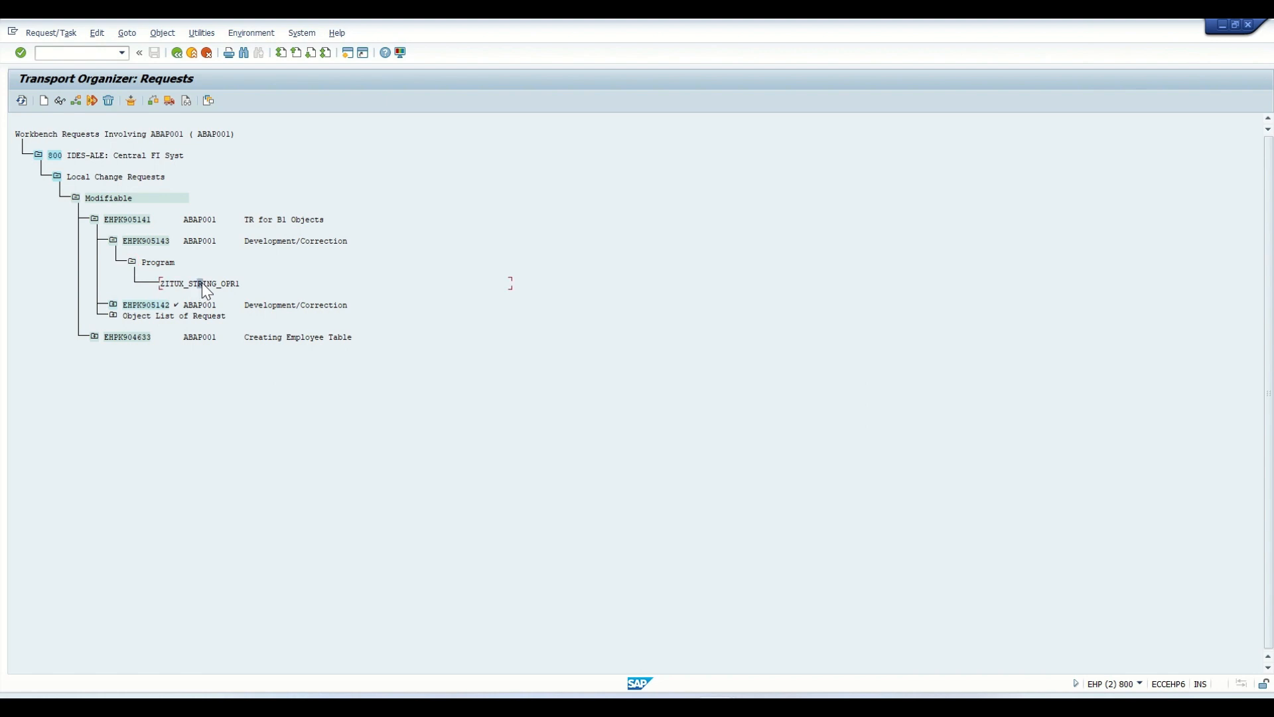
left_click(132, 263)
left_click(114, 241)
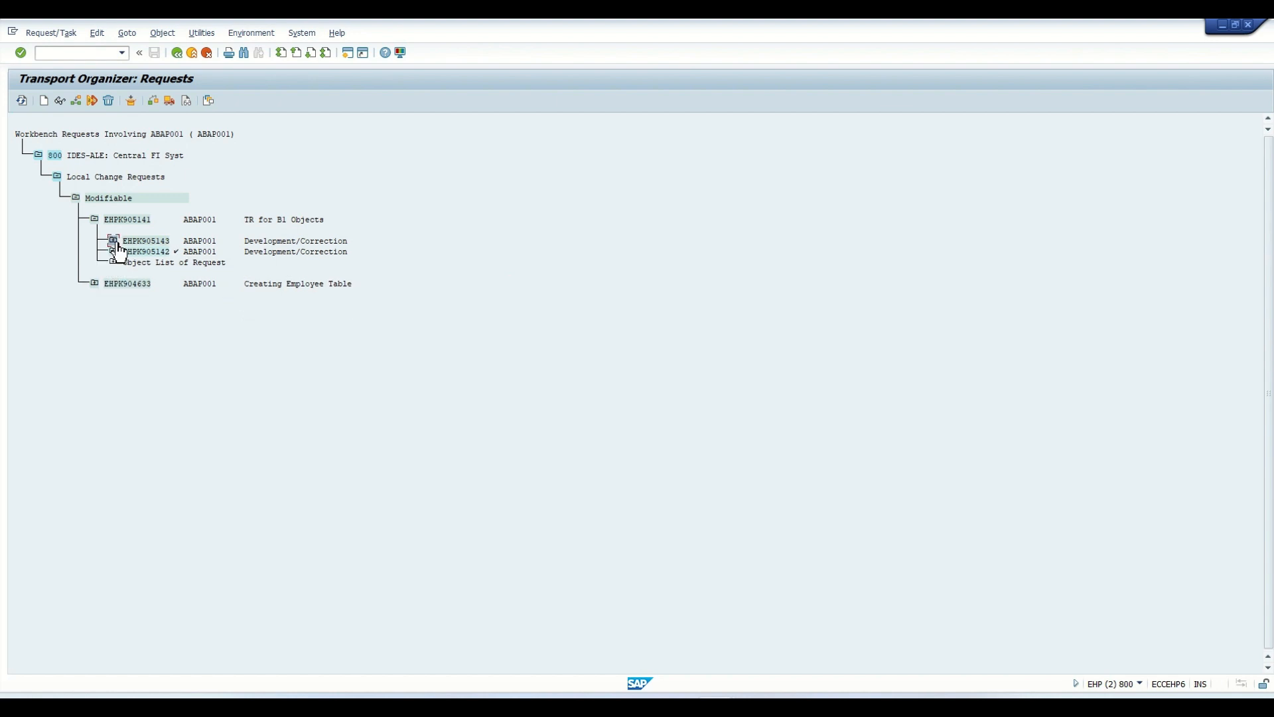
- Release task EHPK905143, refresh the request list and release request EHPK905141
left_click(144, 253)
left_click(153, 243)
left_click(169, 101)
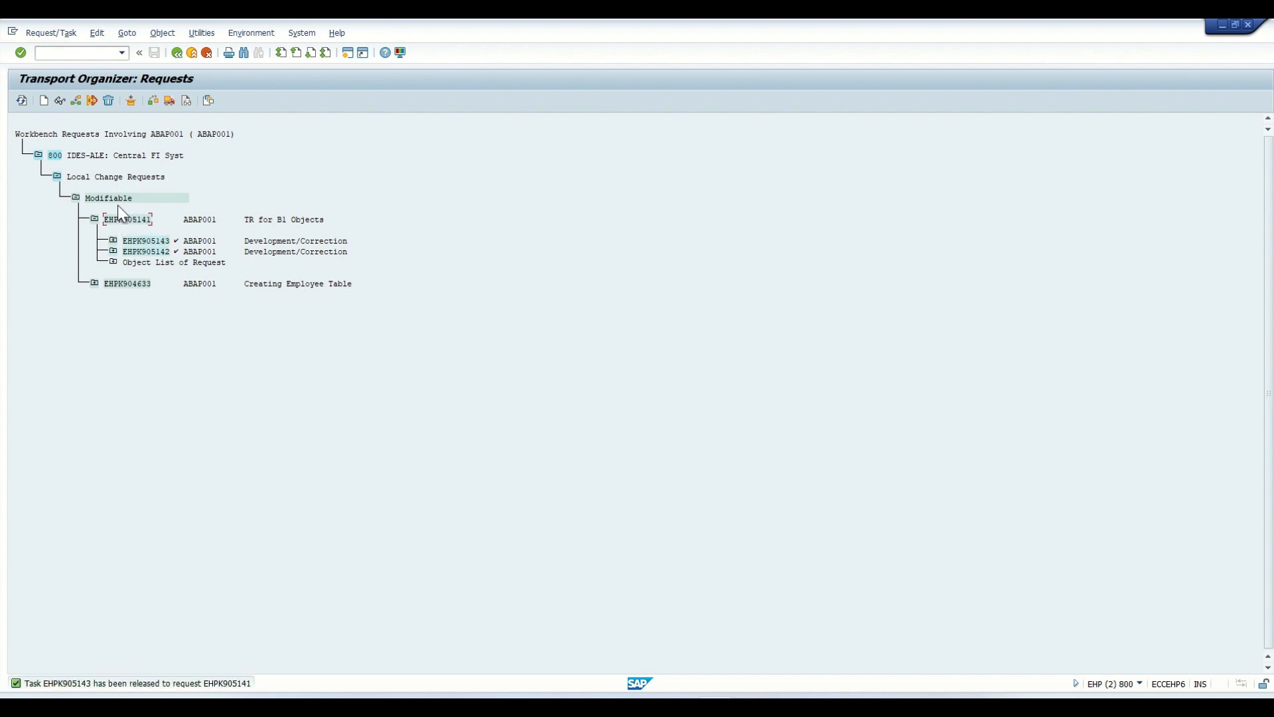
left_click(21, 101)
left_click(136, 219)
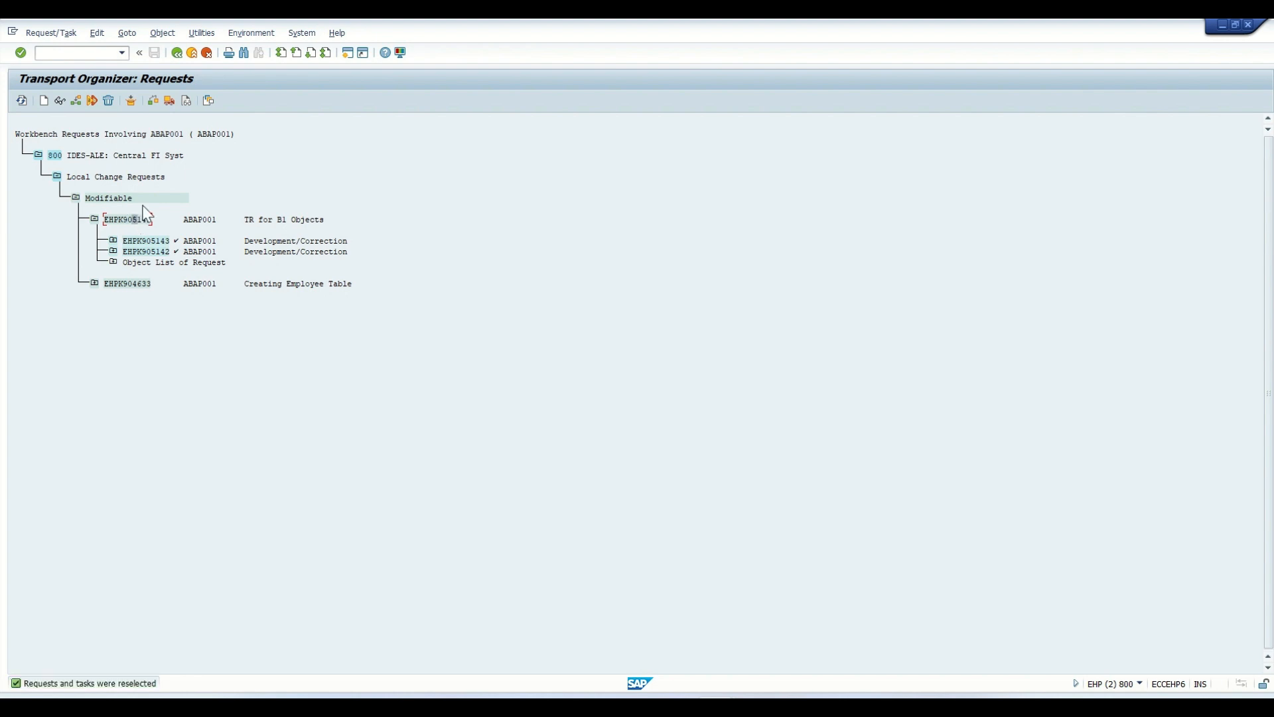
left_click(170, 100)
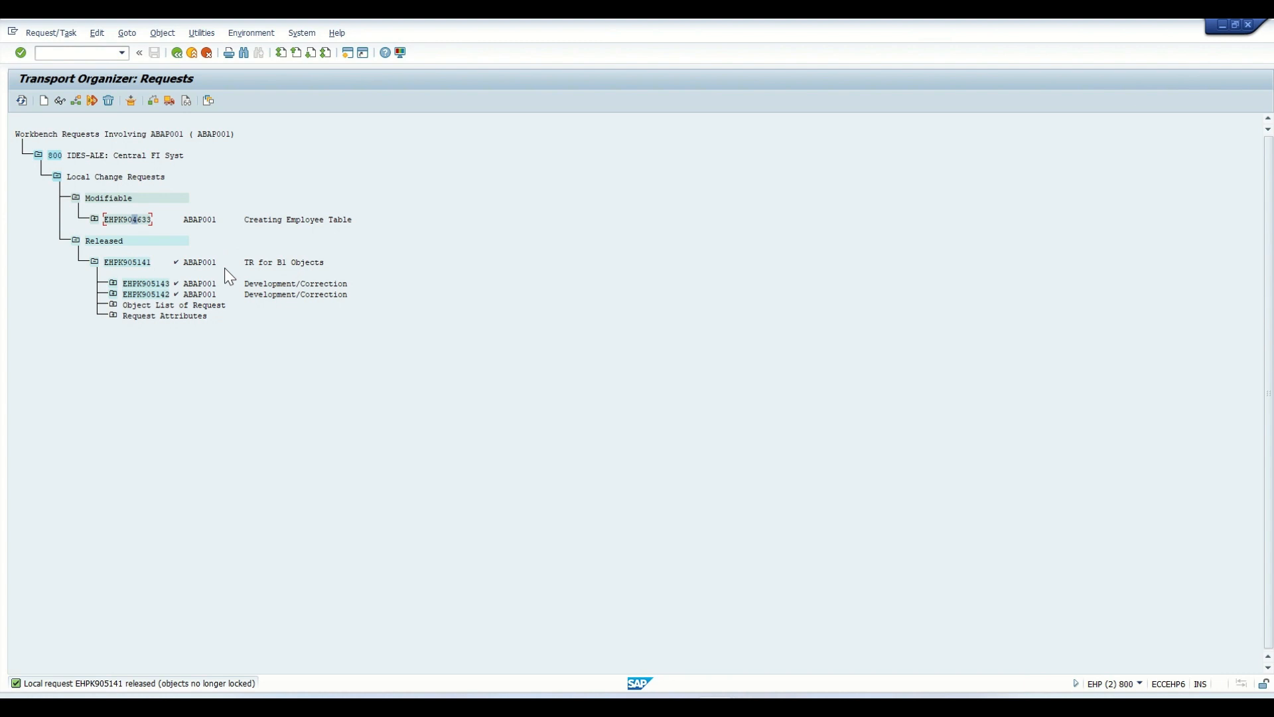
- Check the transport logs of released request EHPK905141 and display the objects it contains
left_click(173, 262)
left_click(186, 101)
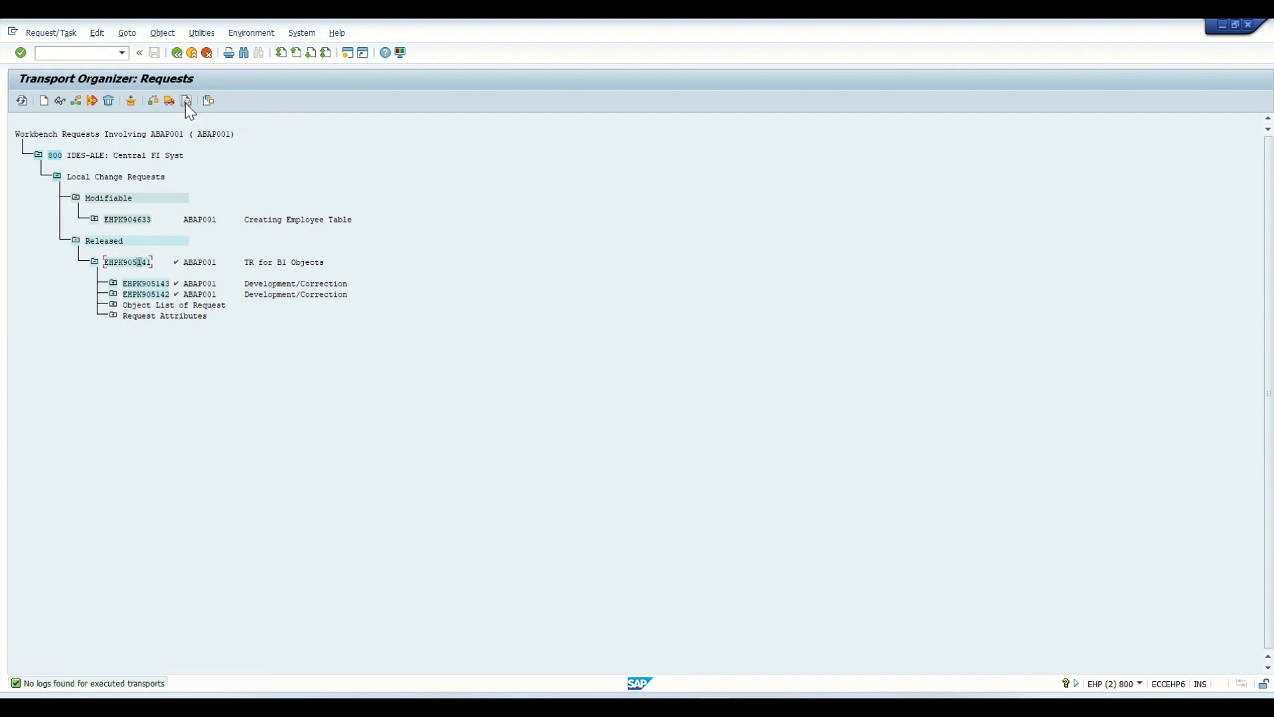
double_click(130, 263)
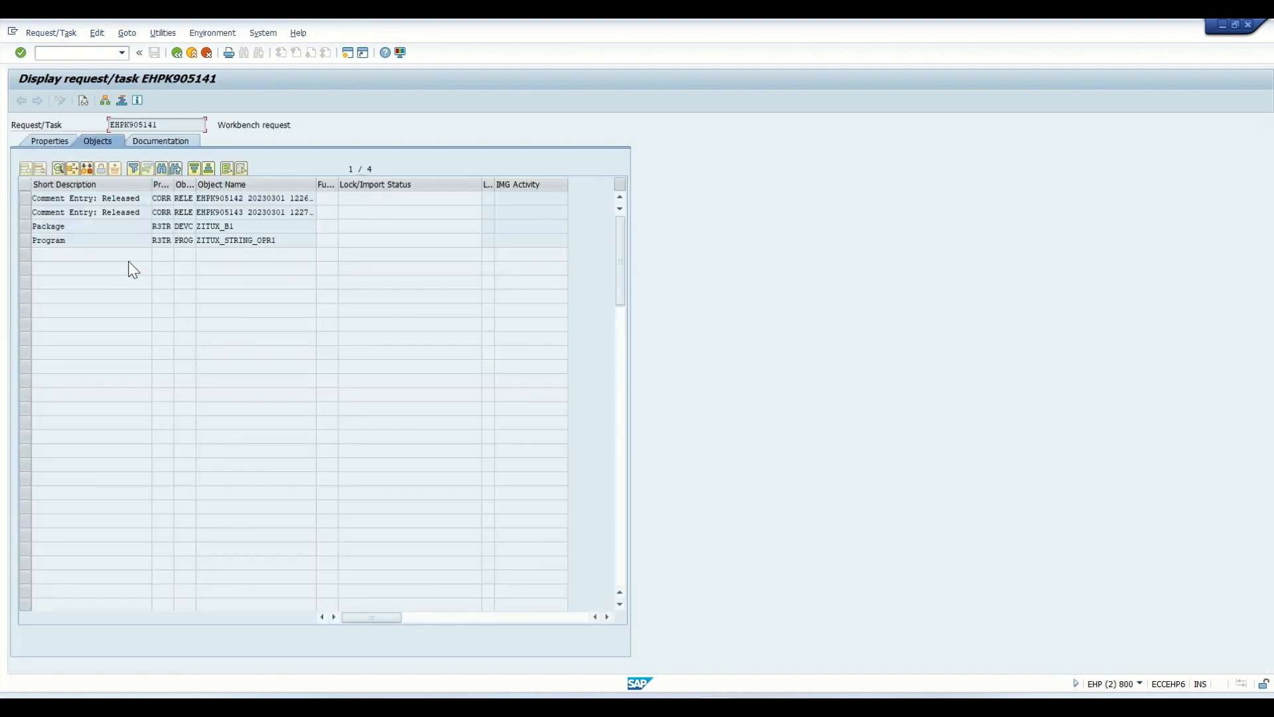
left_click(177, 52)
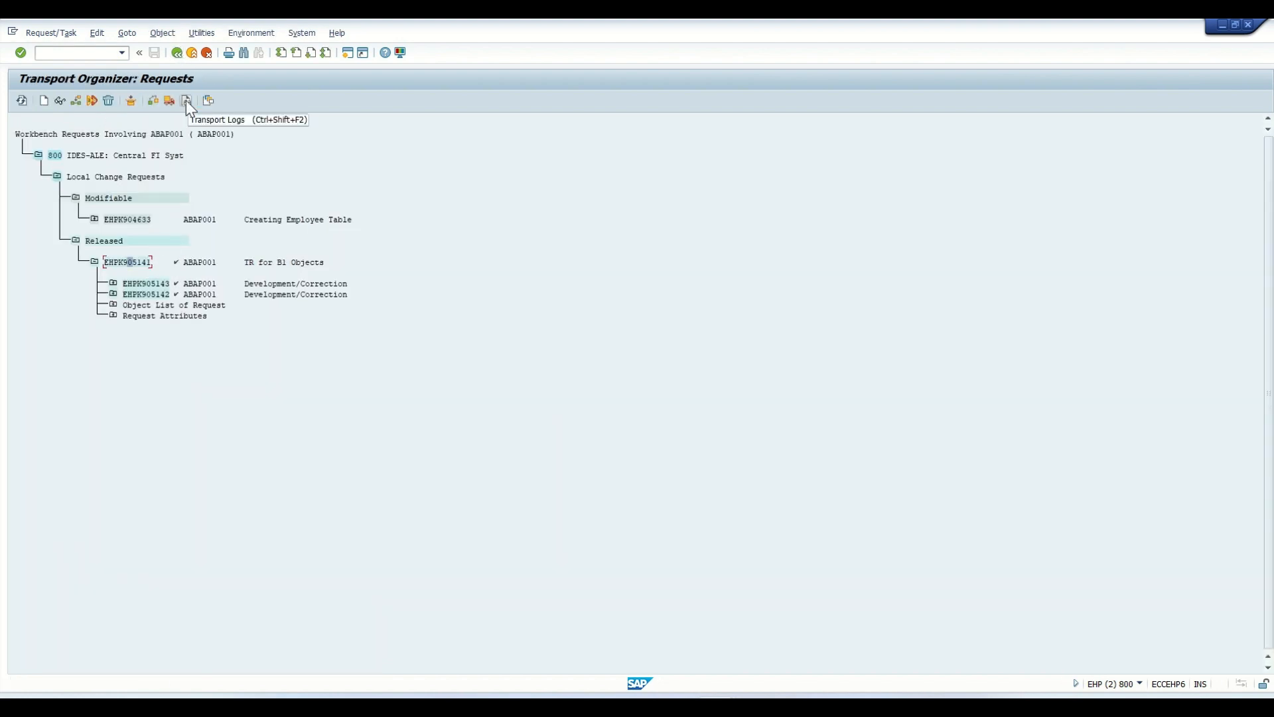
left_click(178, 55)
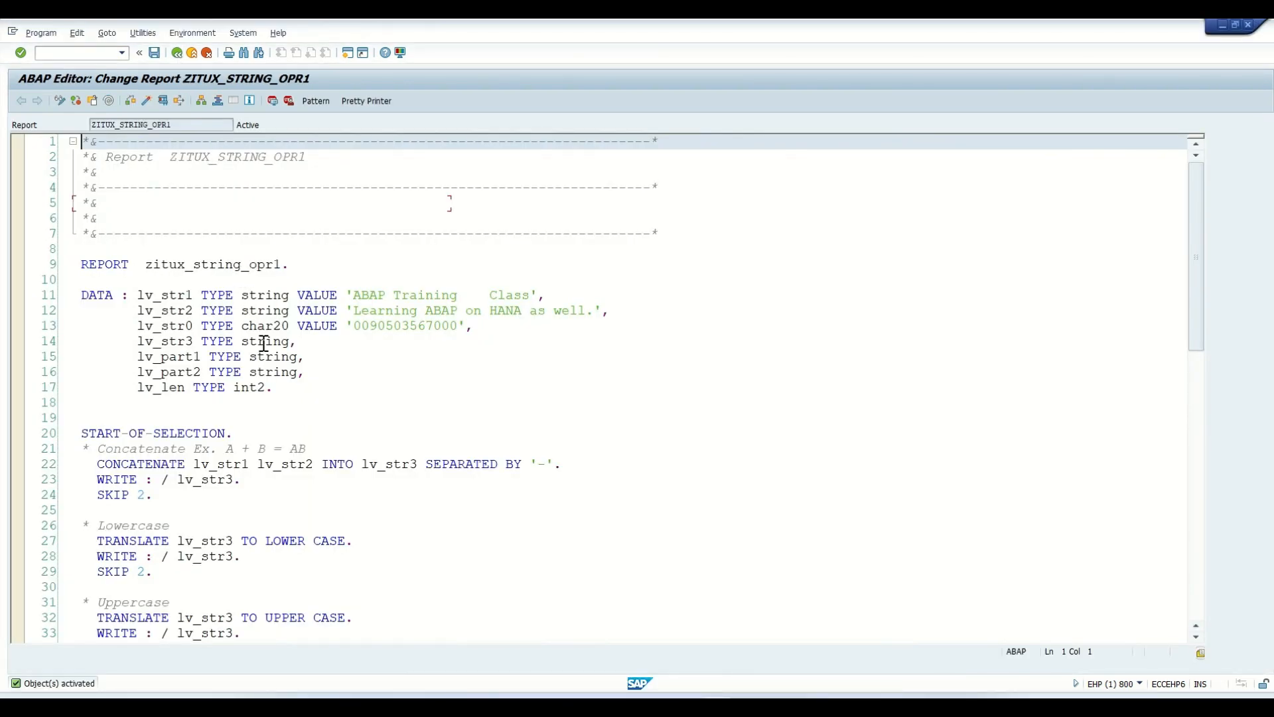
- In the ABAP Editor, save ZITUX_STRING_OPR1 again and check the own modifiable requests offered for it
left_click(276, 390)
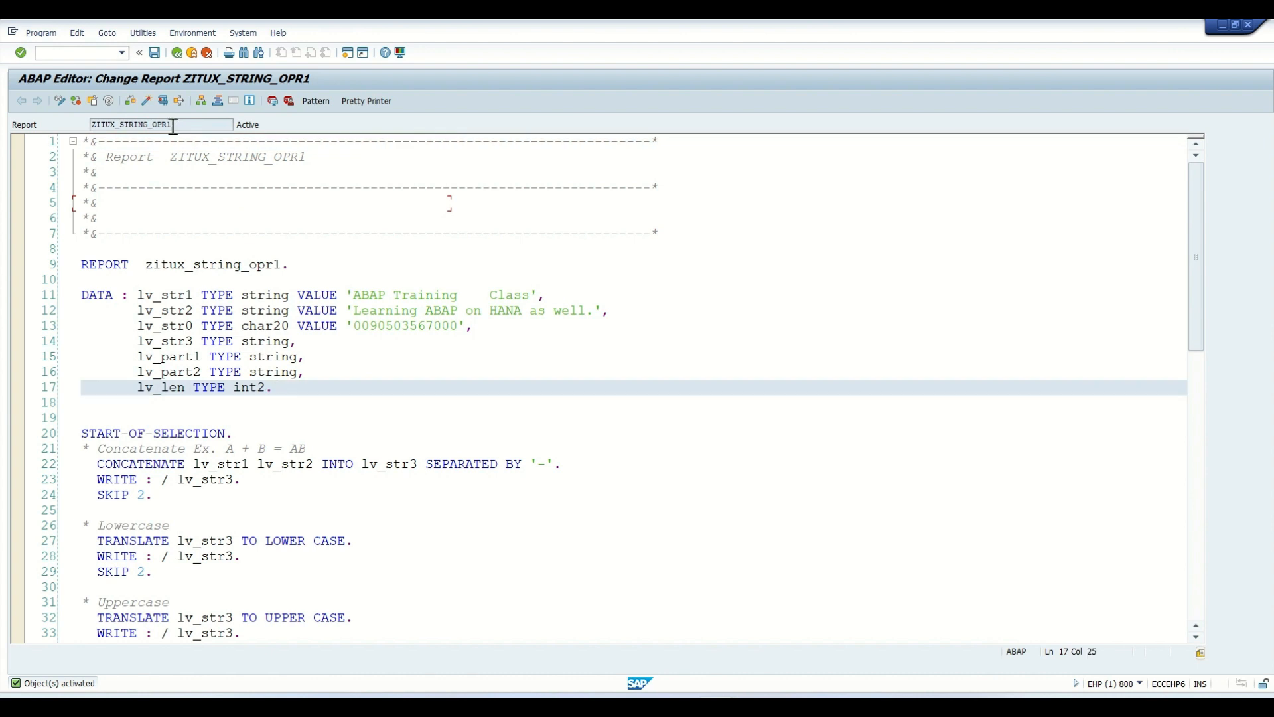
left_click(155, 57)
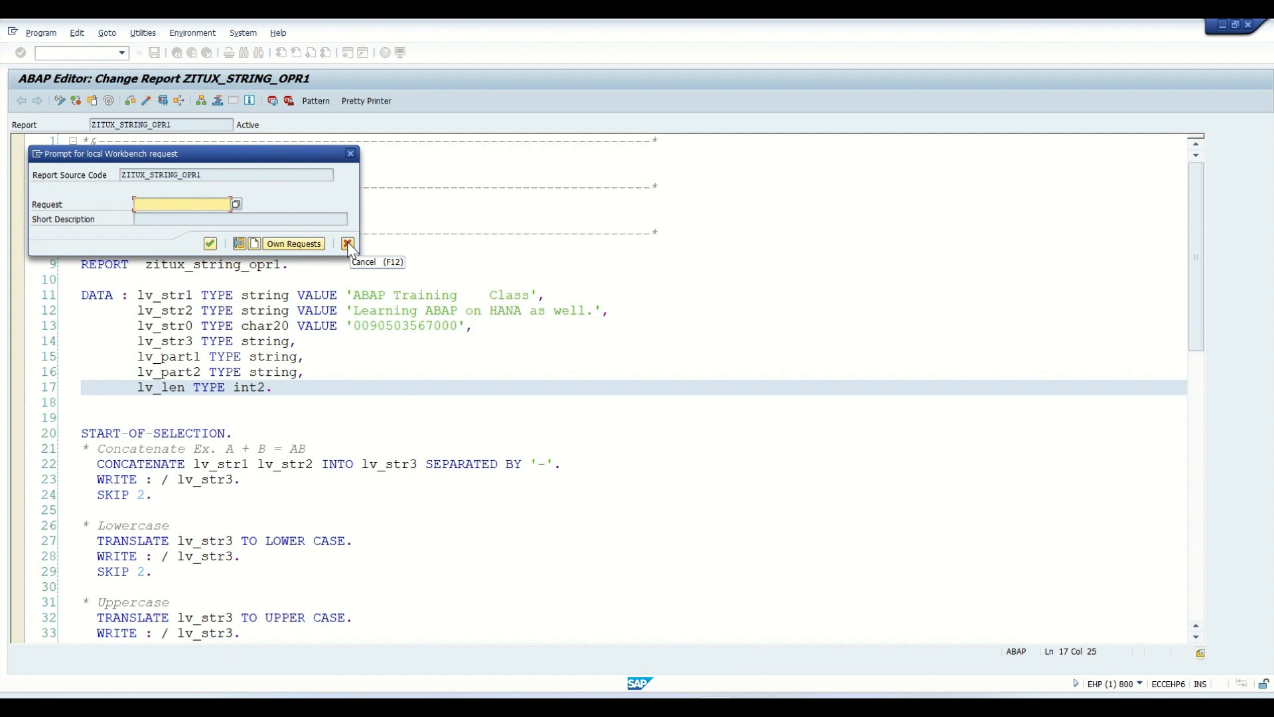
left_click(306, 245)
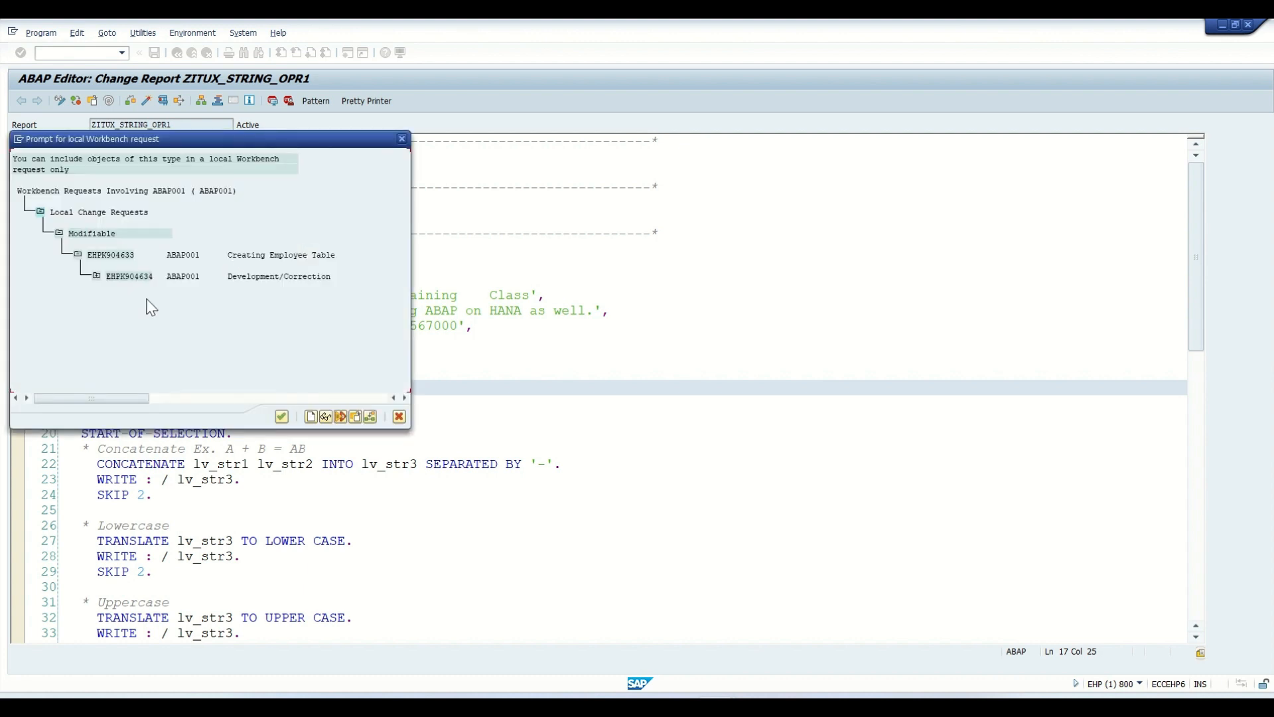
left_click(398, 416)
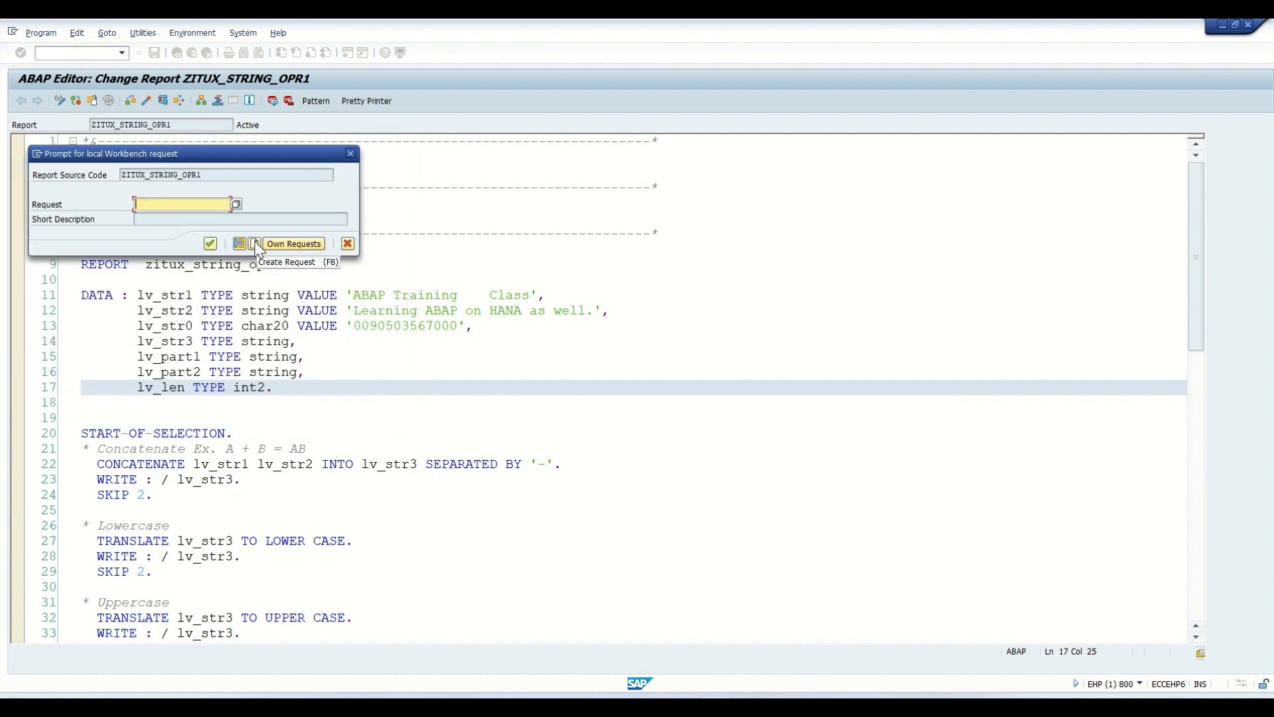
- Create a workbench request with the short description "TR for Program String" and assign ZITUX_STRING_OPR1 to it
left_click(255, 243)
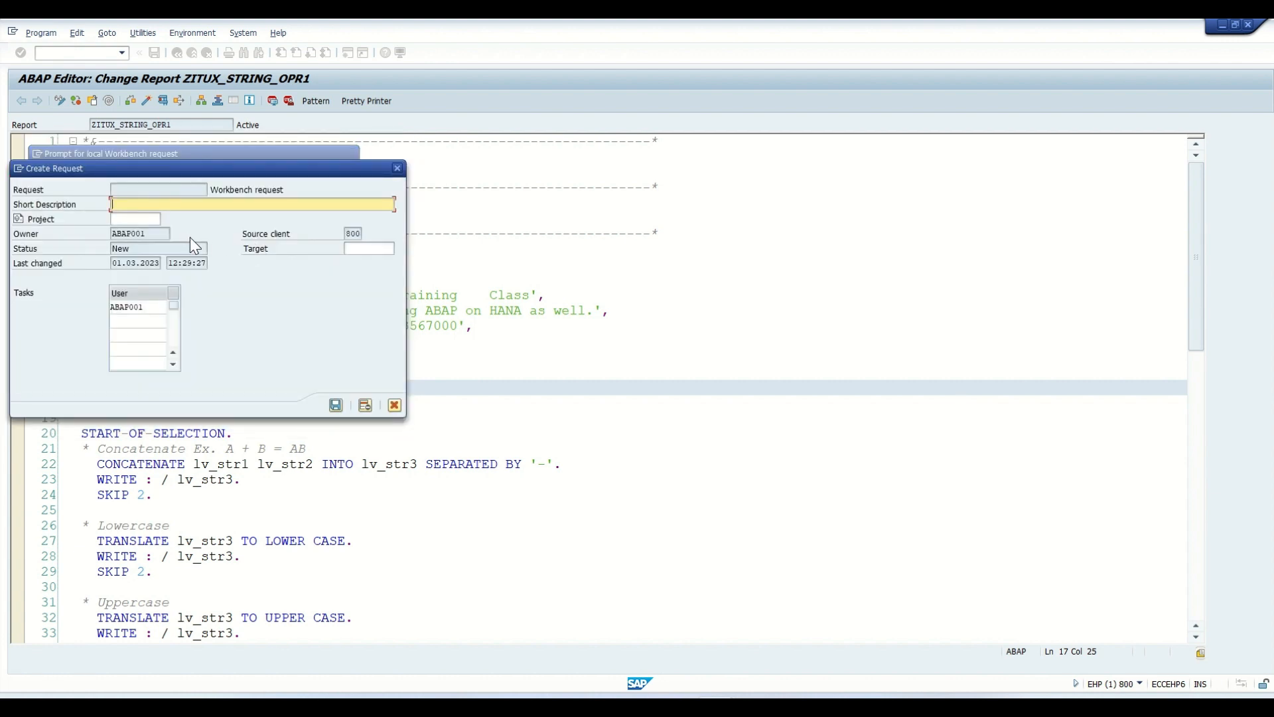
left_click_drag(286, 189, 208, 190)
left_click(212, 205)
type("TR for Program String")
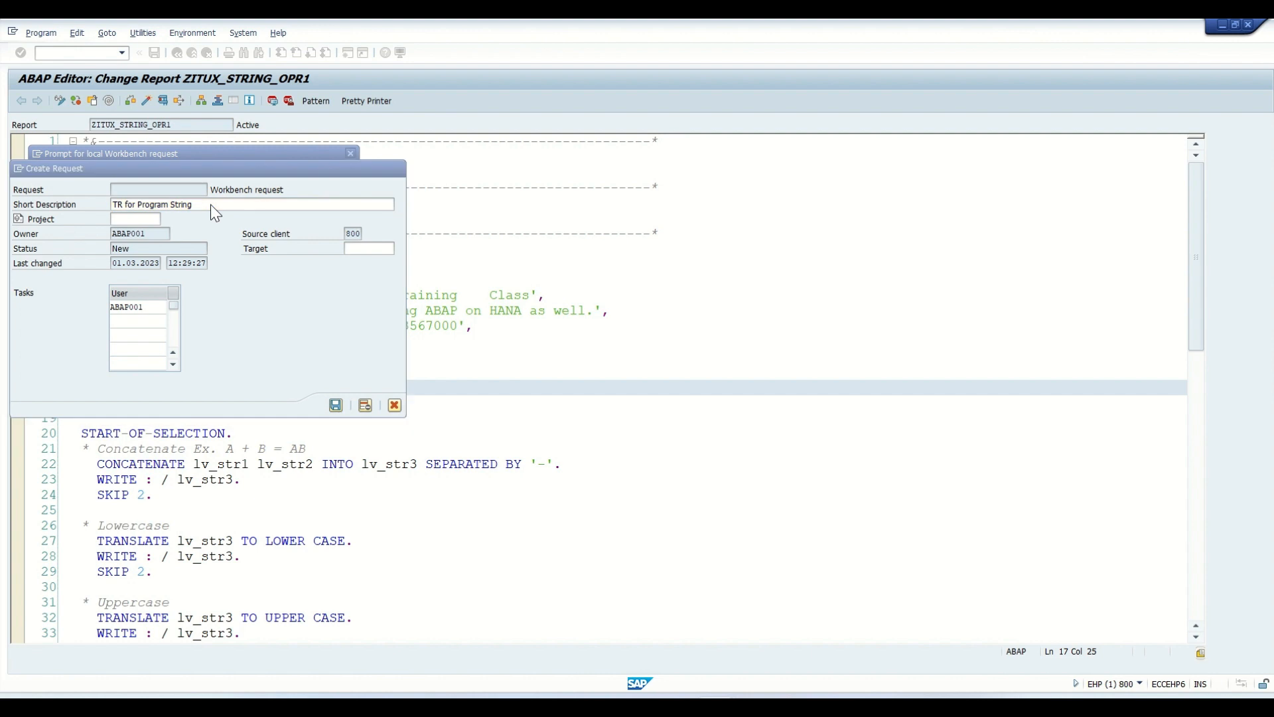
key("Return")
left_click(210, 244)
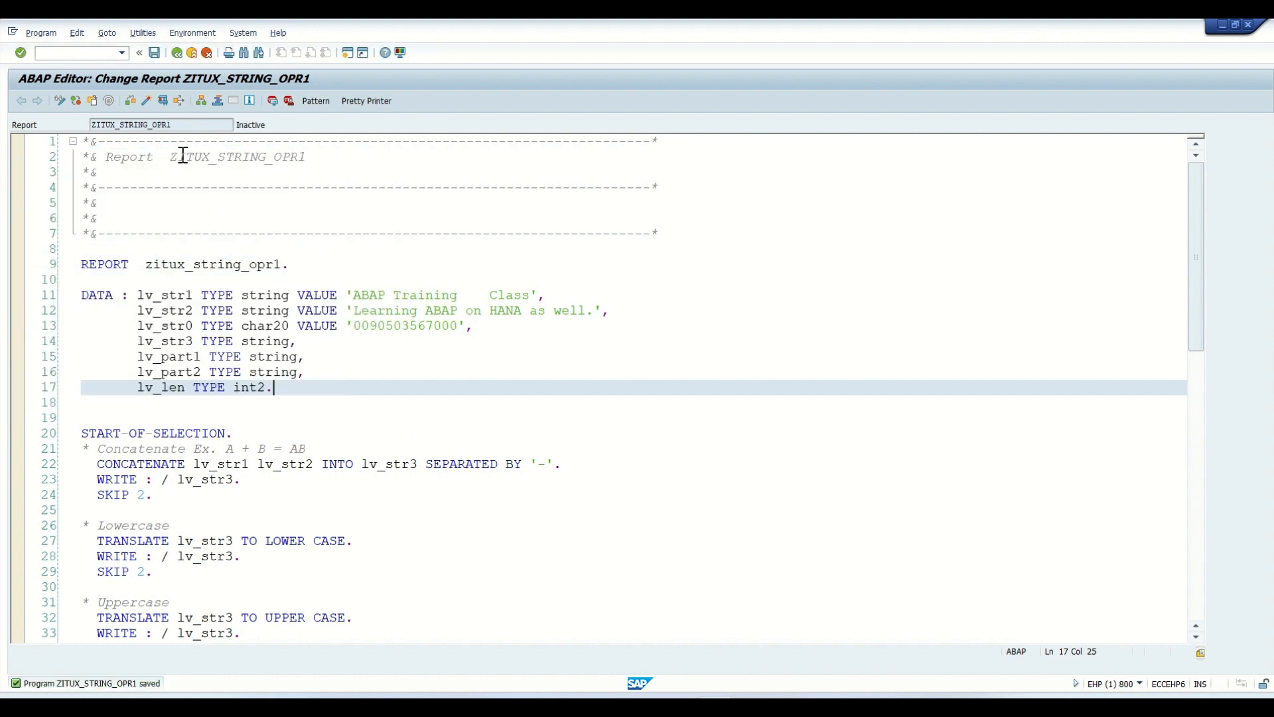
- Delete one of the blank lines above START-OF-SELECTION and activate ZITUX_STRING_OPR1
left_click(146, 101)
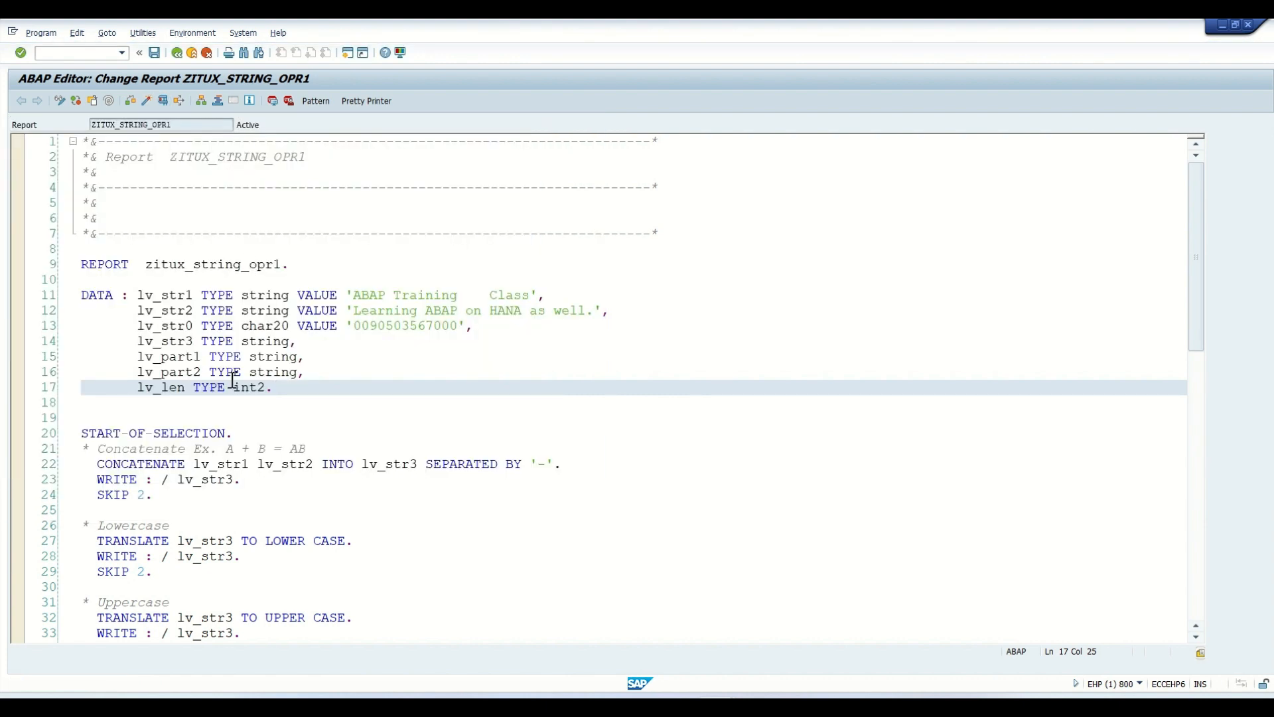
left_click(187, 413)
key("BackSpace")
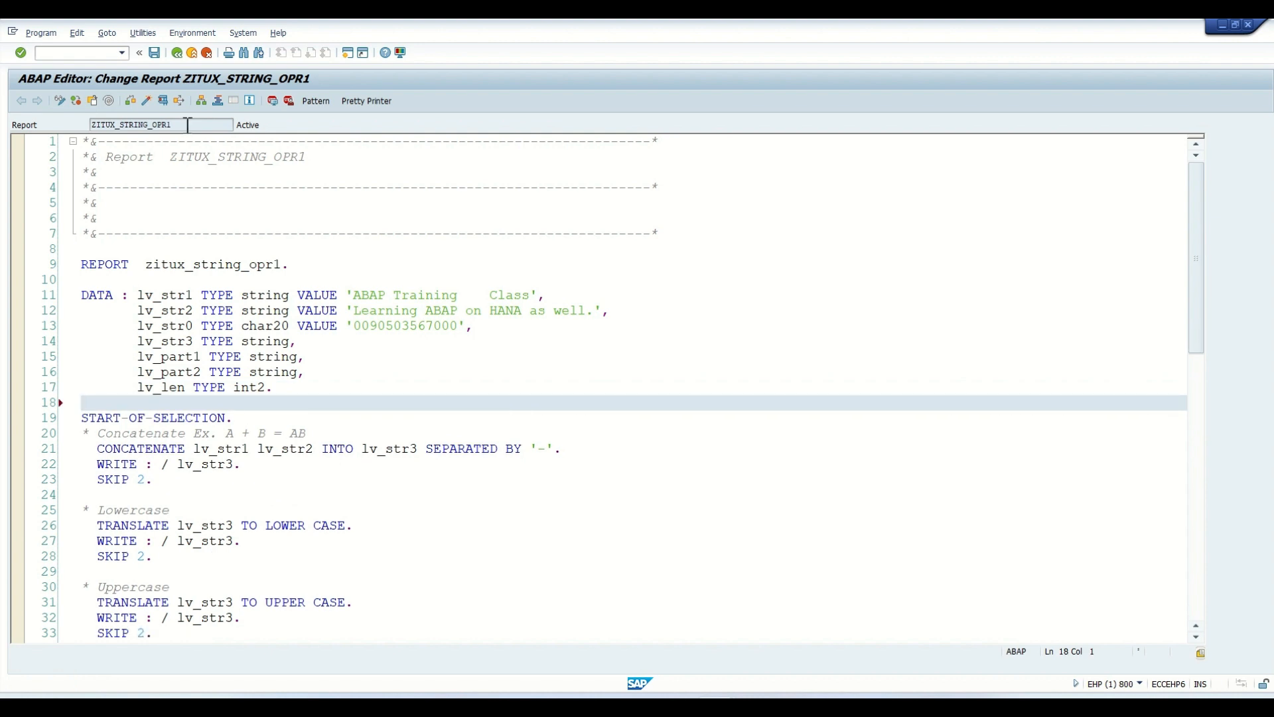
left_click(146, 102)
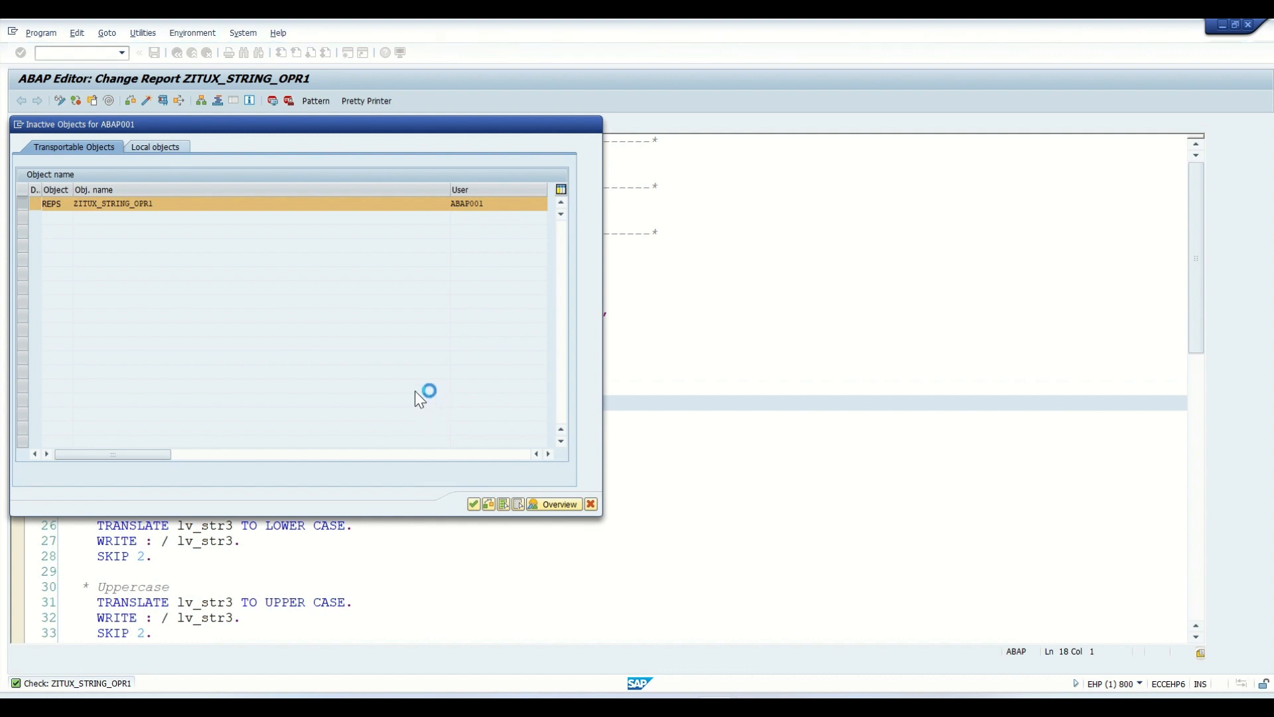
key("Return")
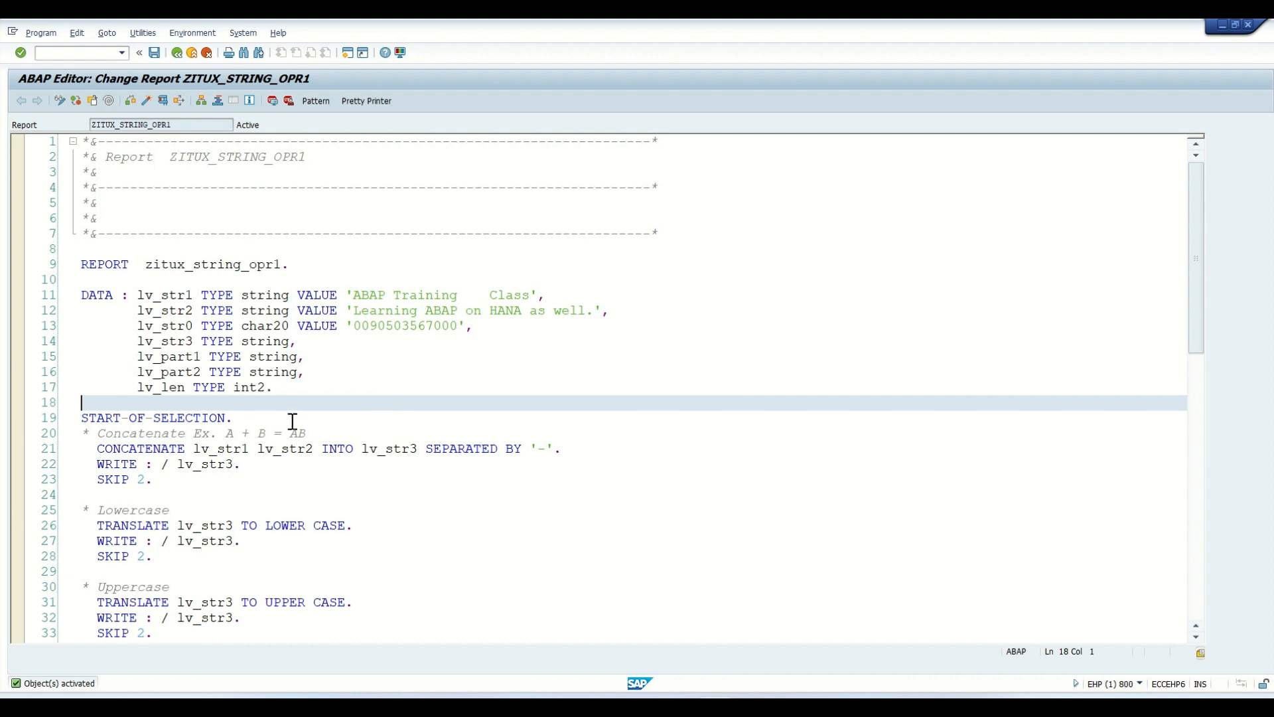
- Open version management for ZITUX_STRING_OPR1 and examine the request, date, time and author of version 00002
scroll(292, 421, "down", 6)
scroll(293, 422, "up", 6)
left_click(143, 33)
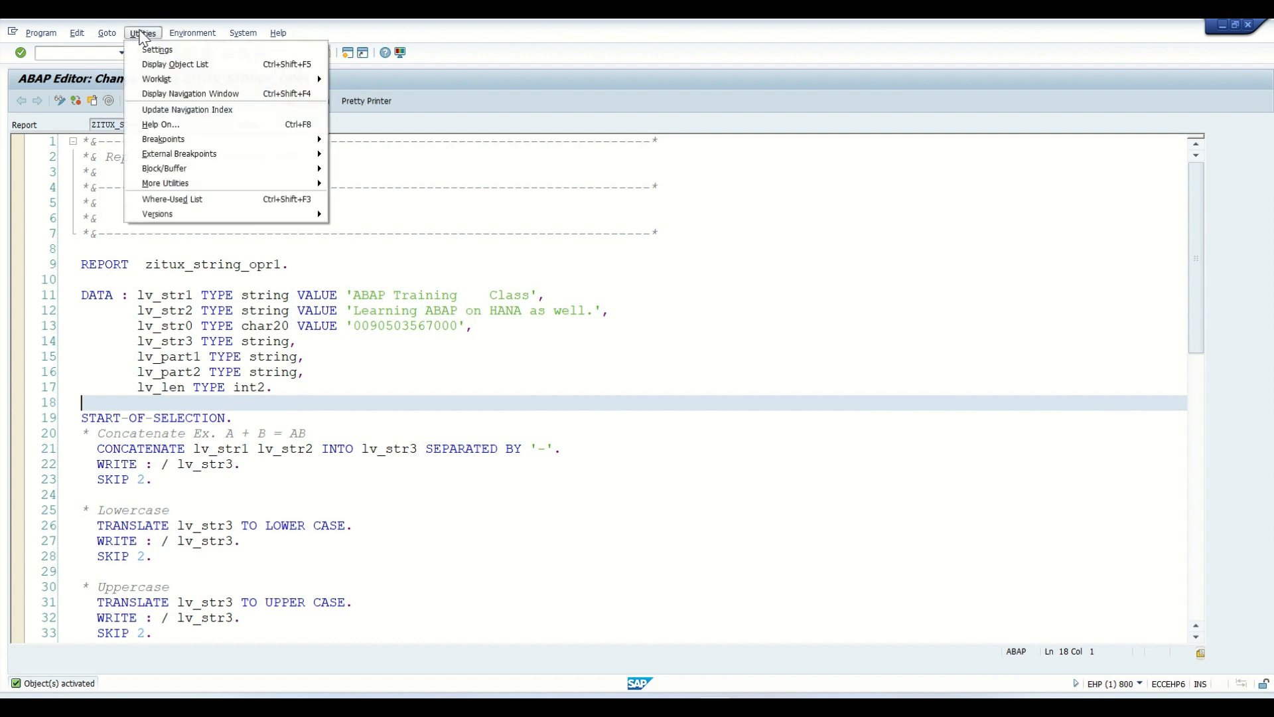
mouse_move(210, 218)
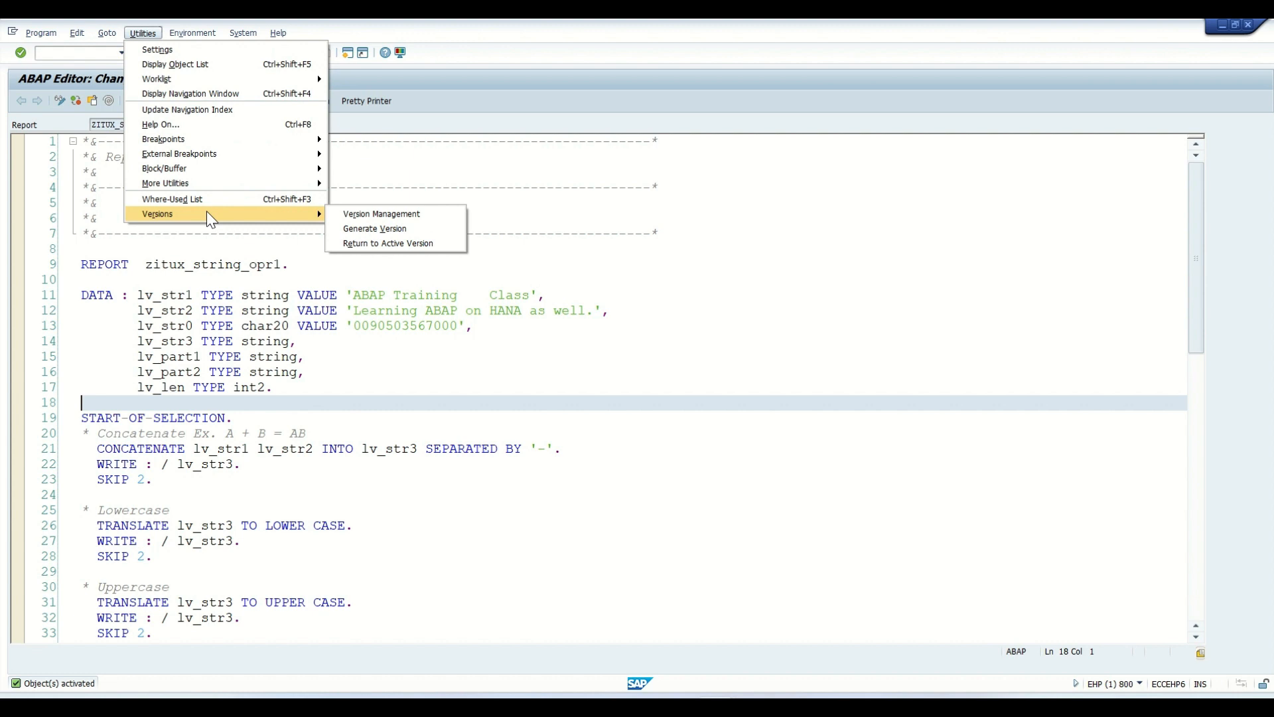
left_click(362, 215)
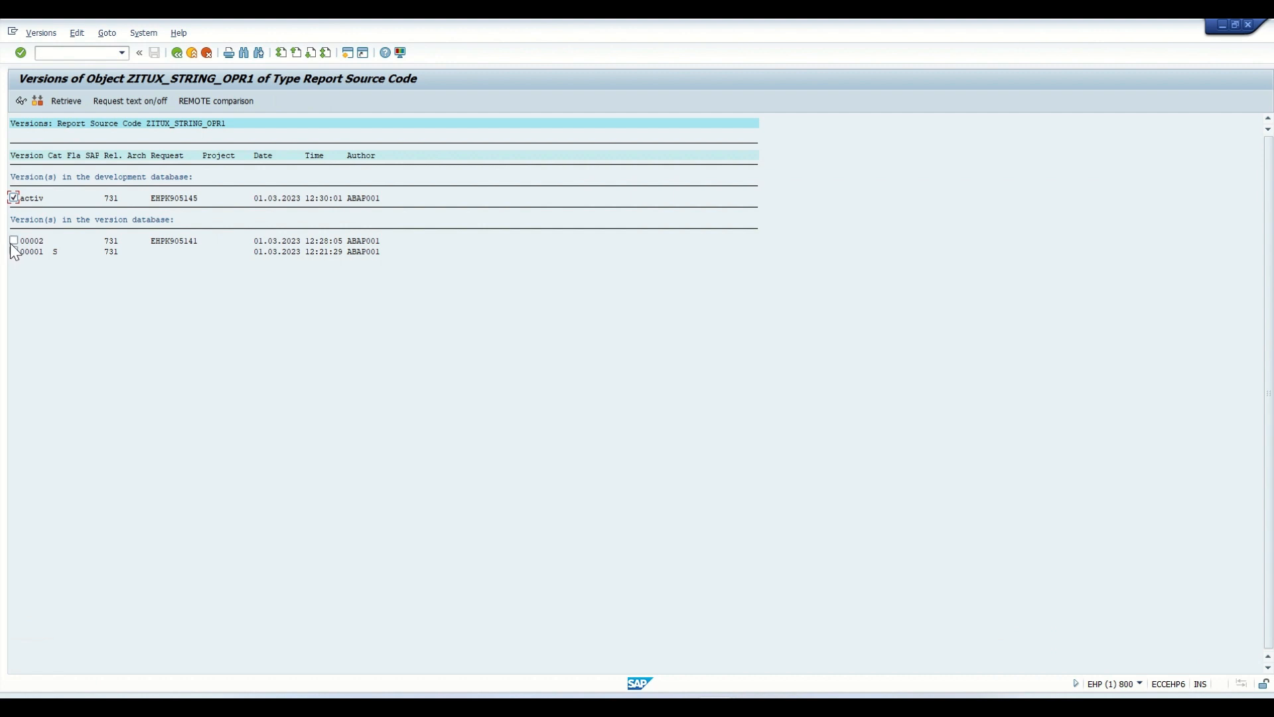
left_click(187, 242)
left_click(353, 242)
left_click(316, 242)
left_click(271, 242)
- Compare the active version with version 00002, view the differences in parallel columns, and return to the source code
left_click(14, 241)
left_click(14, 197)
left_click(14, 197)
left_click(39, 103)
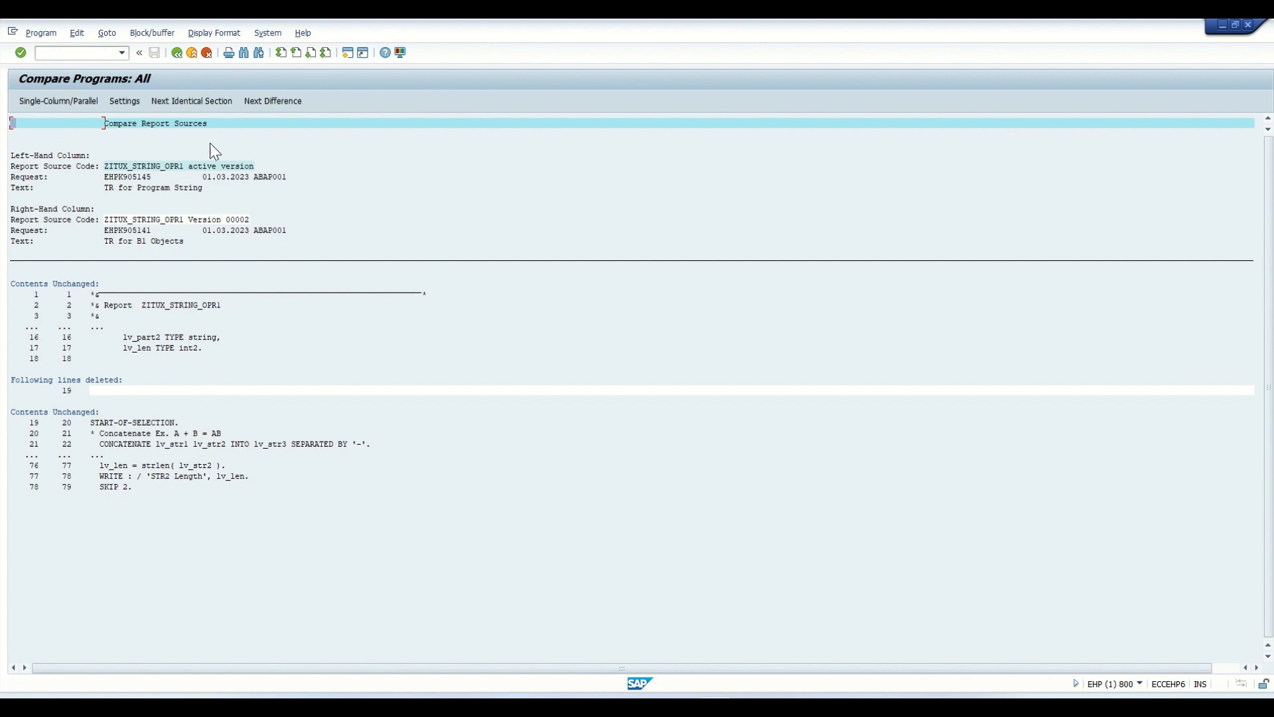
left_click(83, 101)
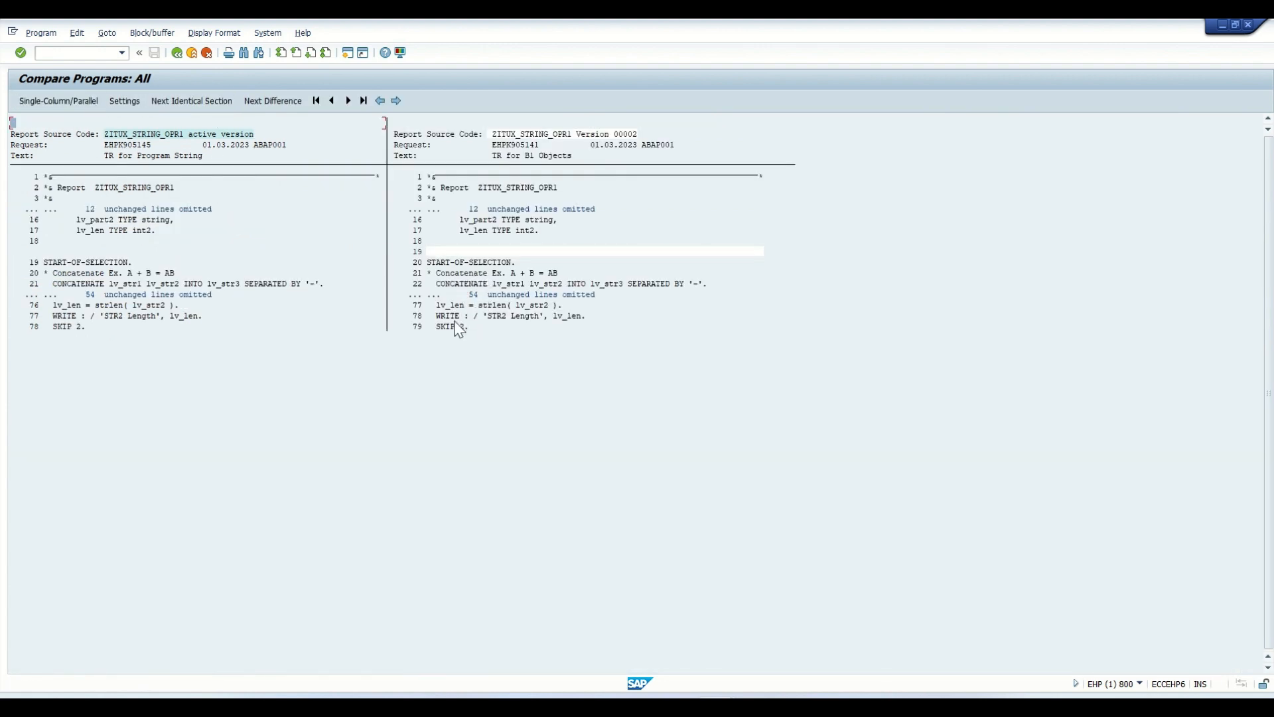
left_click(177, 53)
left_click(177, 54)
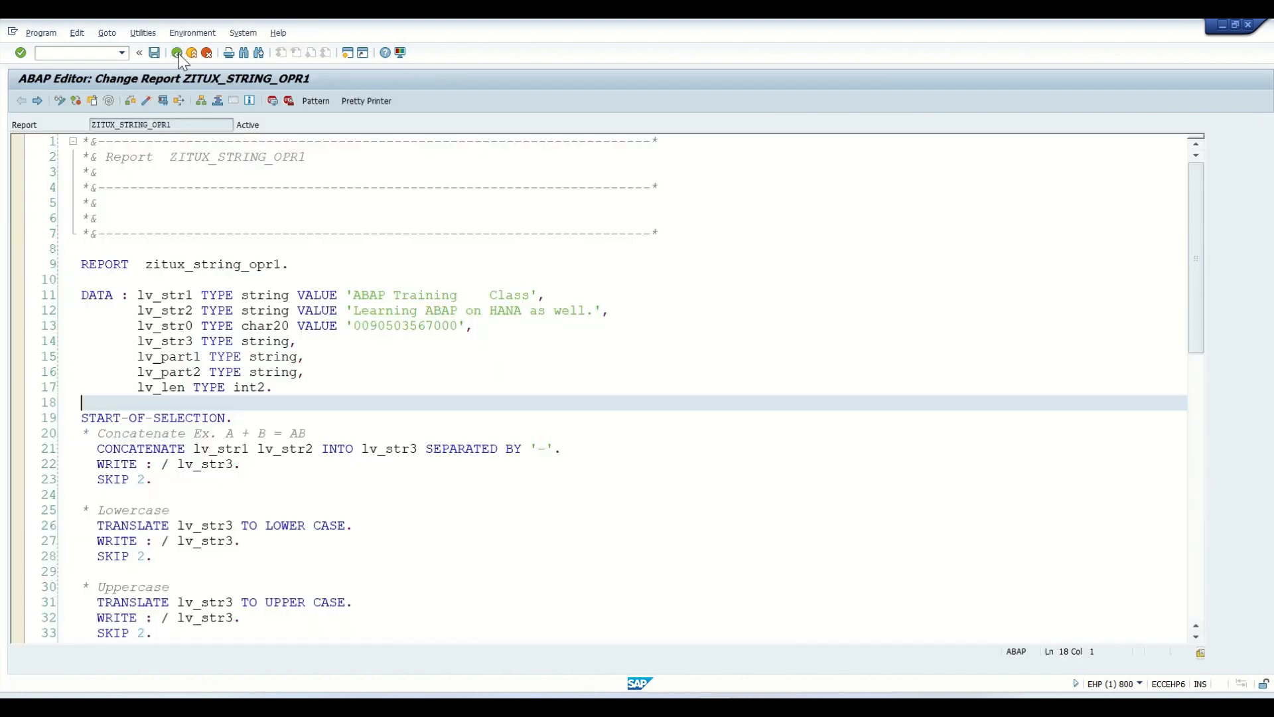
scroll(305, 388, "down", 2)
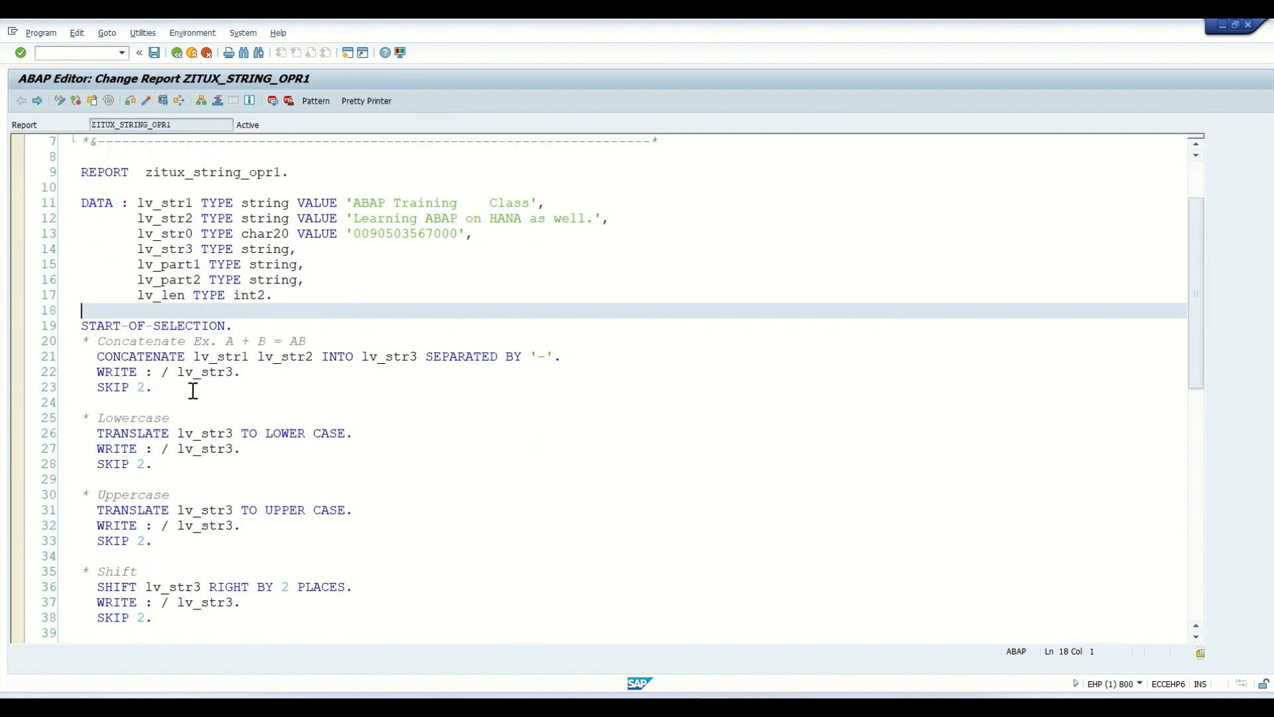
- Copy the three-line SHIFT block for lv_str1 with RIGHT CIRCULAR and paste it between the original block and the Condense section
left_click_drag(158, 389, 88, 359)
scroll(283, 480, "down", 3)
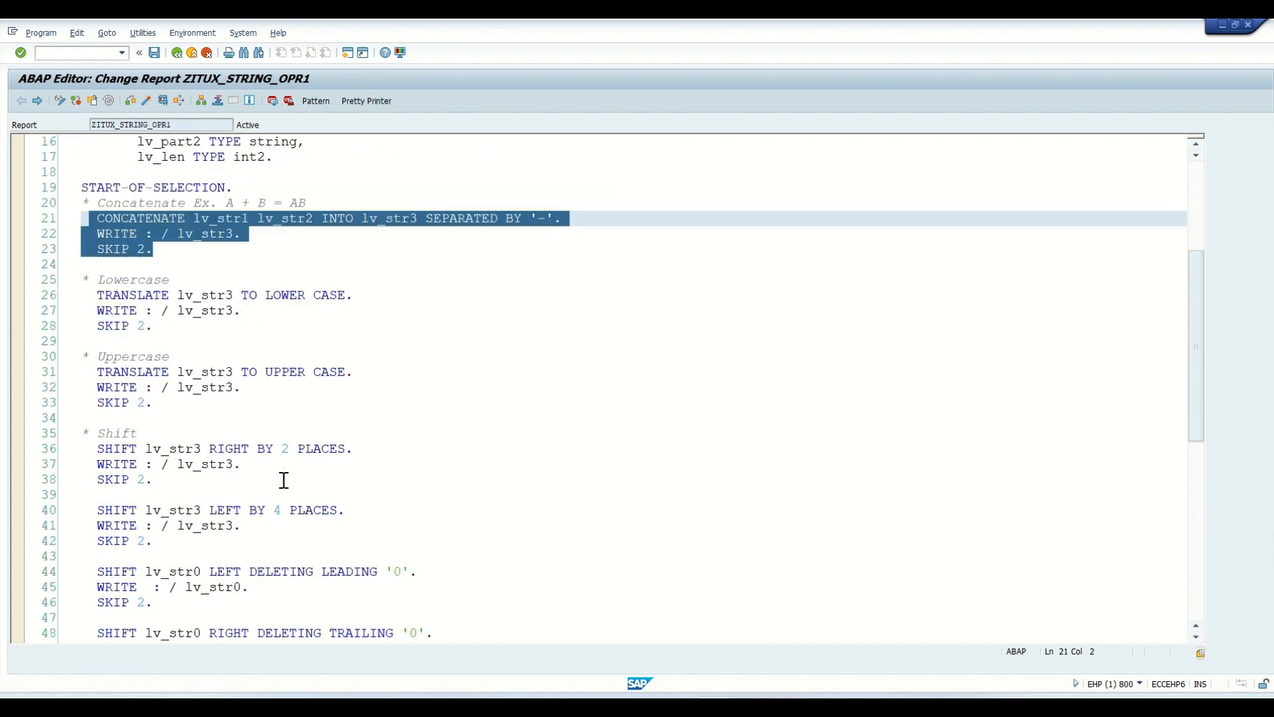
left_click_drag(156, 402, 83, 356)
scroll(177, 458, "down", 3)
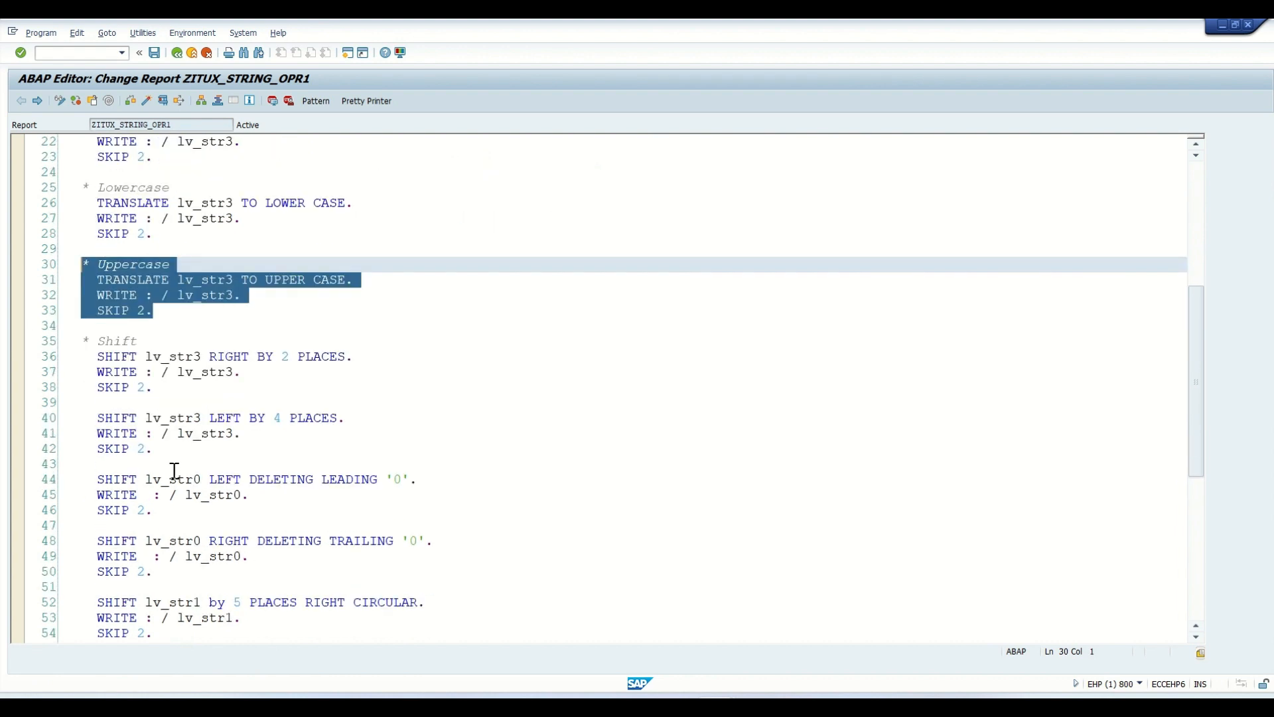
scroll(188, 593, "down", 1)
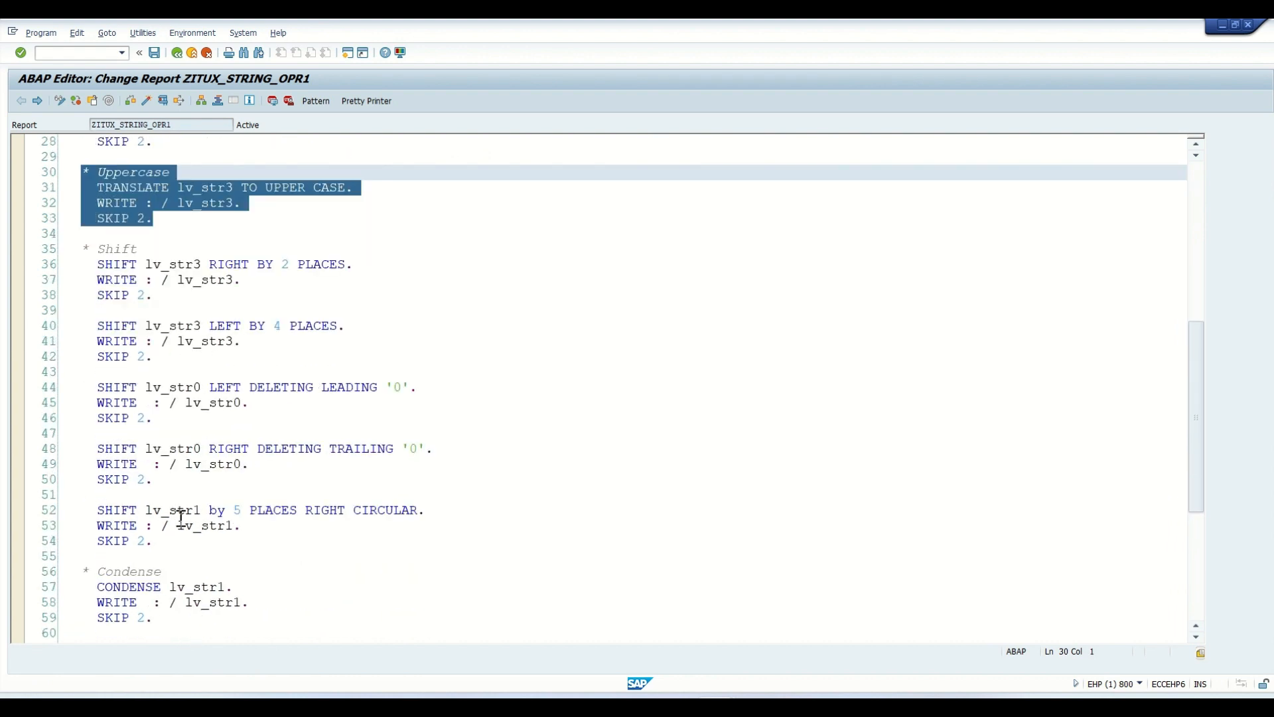
left_click_drag(156, 540, 96, 510)
left_click(180, 551)
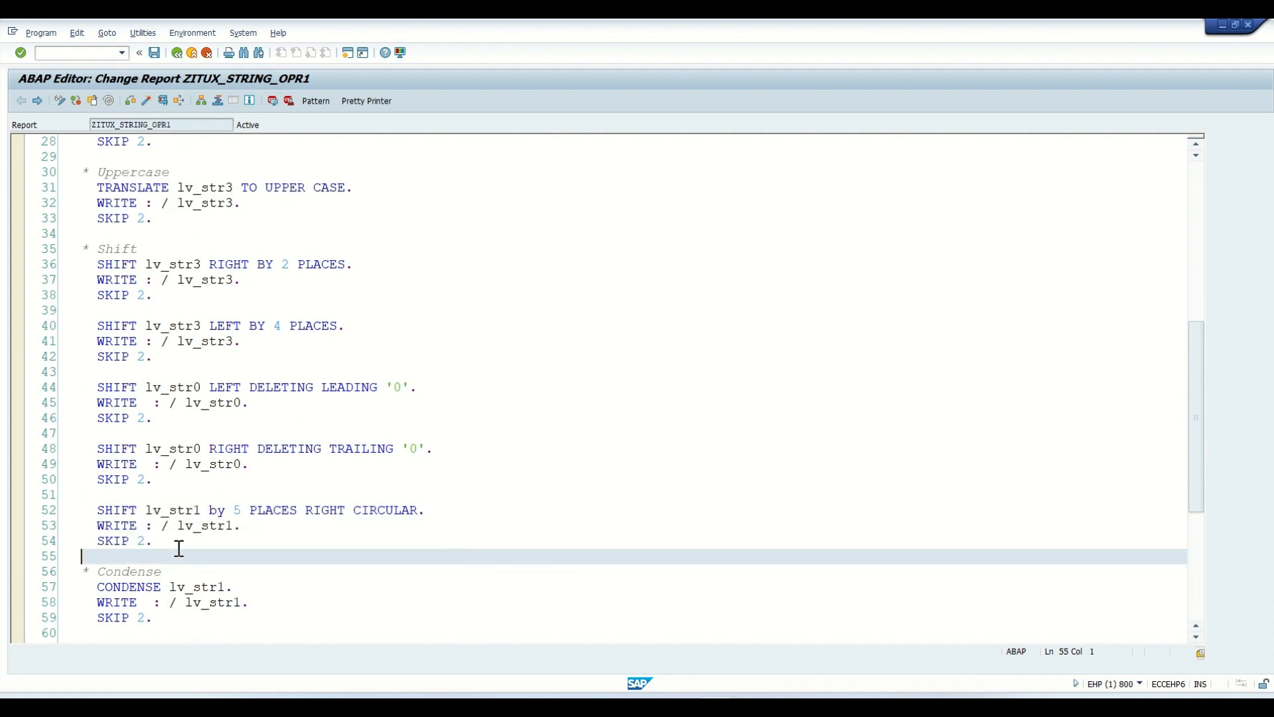
key("Return")
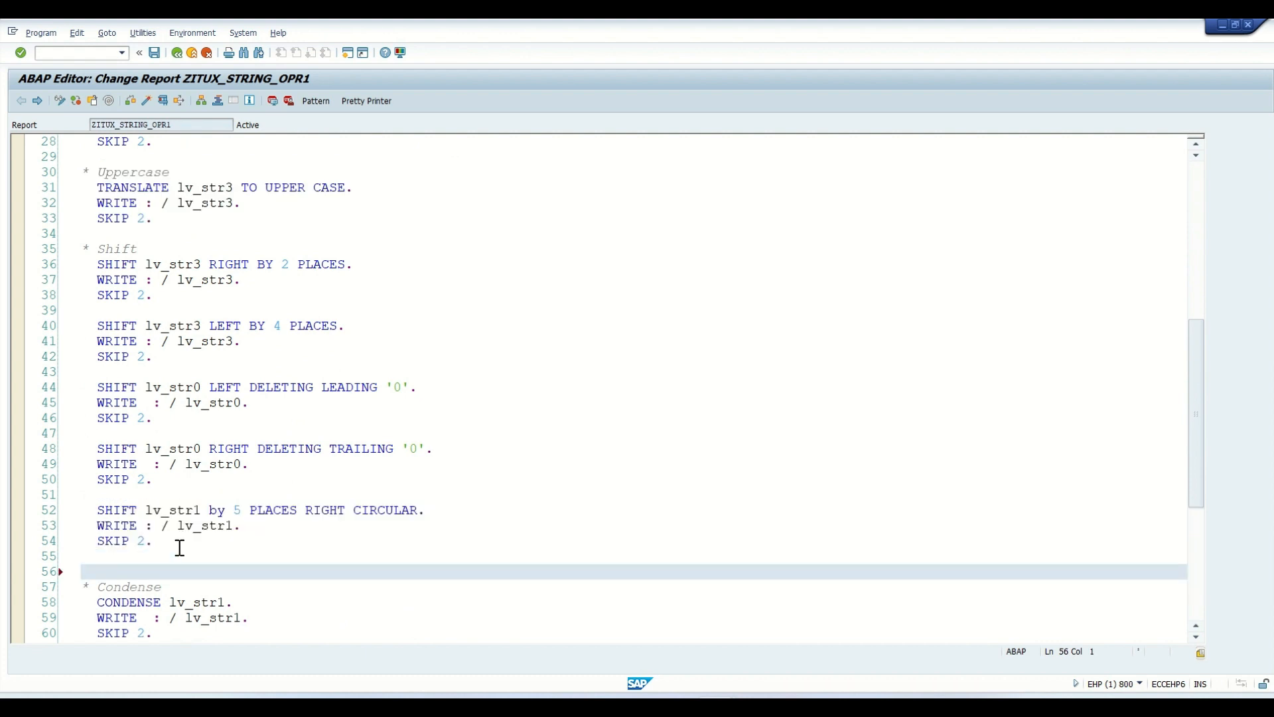
key("Return")
key("Up")
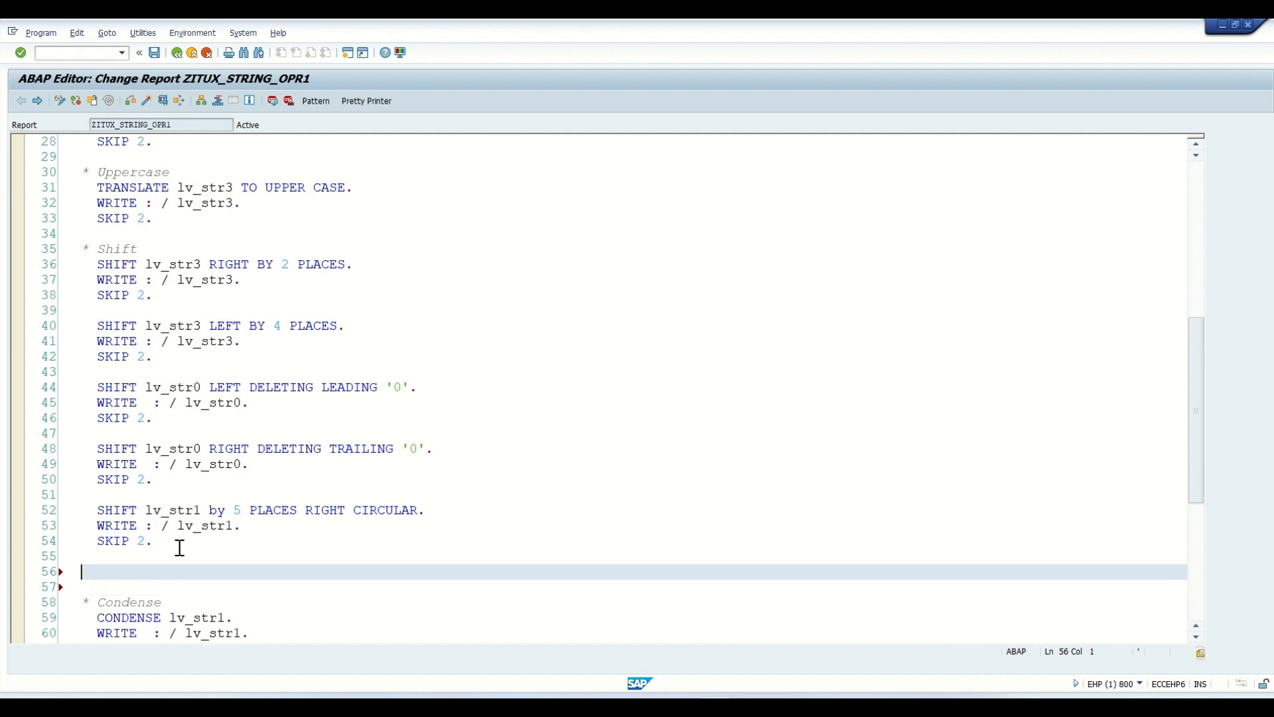
type("SHIFT lv_str1 by 5 PLACES RIGHT CIRCULAR.   WRITE : / lv_str1.   SKIP 2.")
- Change the pasted SHIFT statement to LEFT CIRCULAR, format the source with Pretty Printer, and activate the program
left_click_drag(334, 572, 289, 571)
type("L")
key("Tab")
left_click(364, 101)
left_click(147, 101)
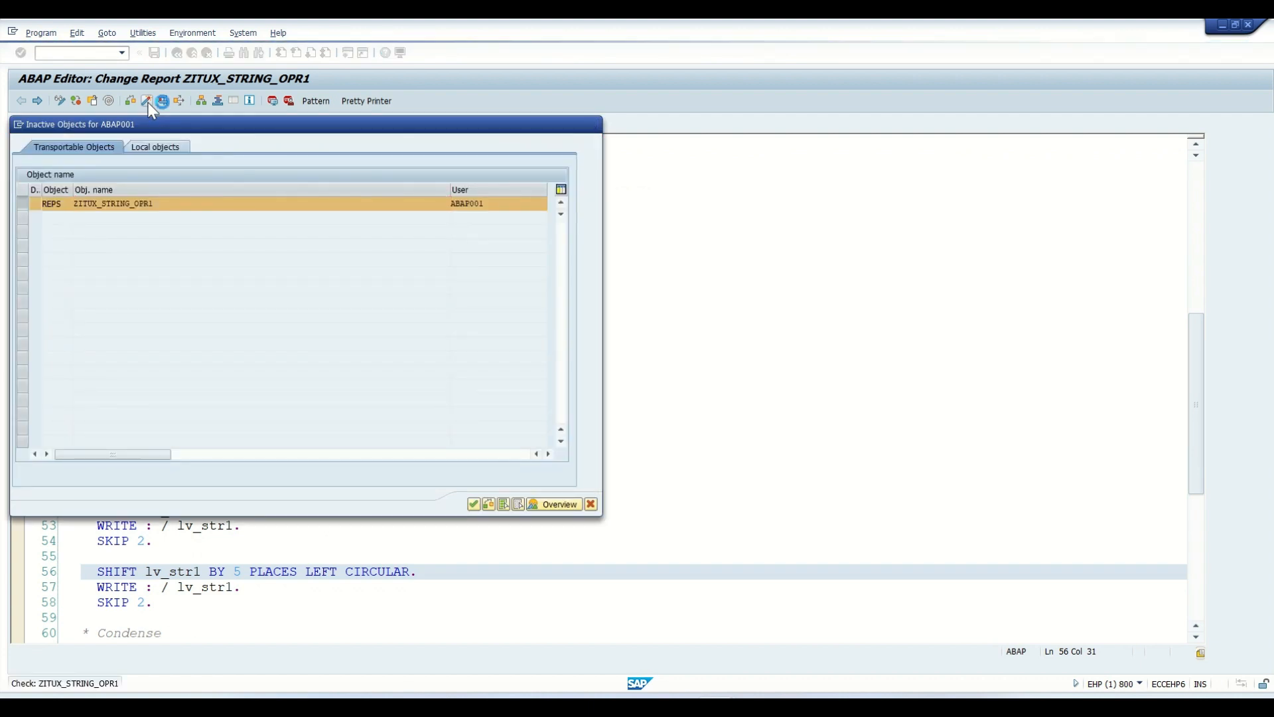
key("Return")
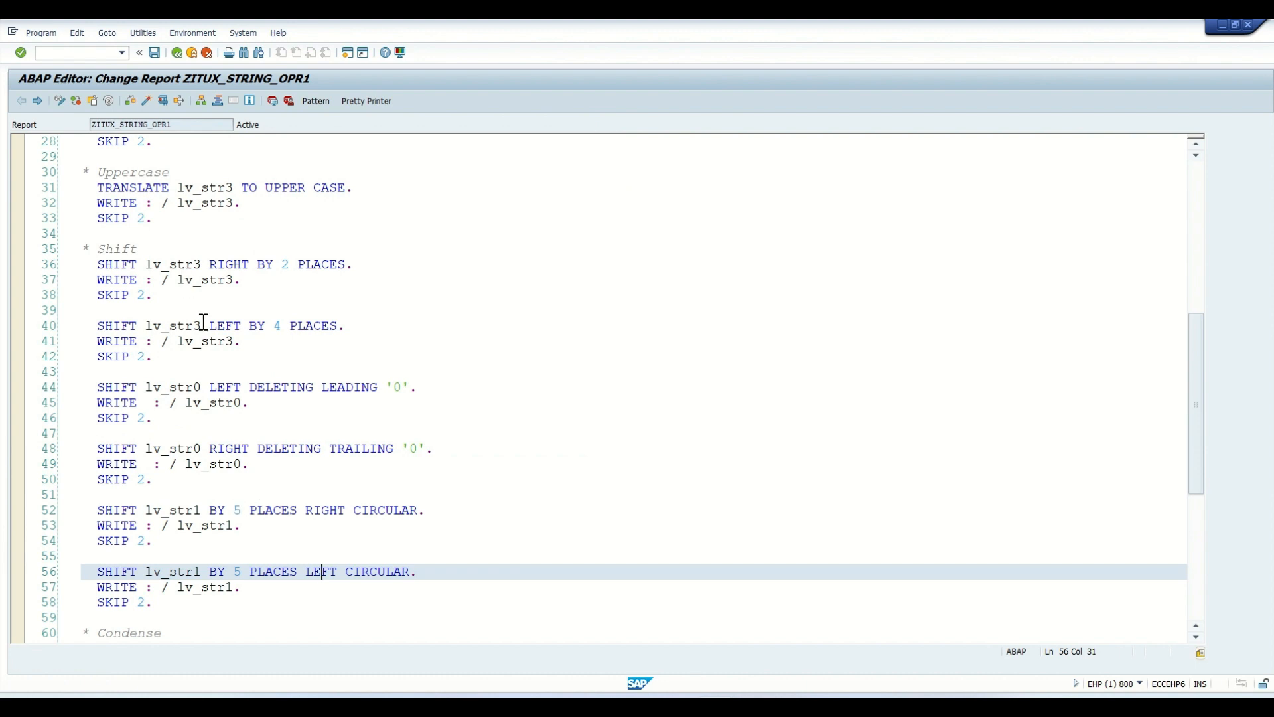
- Open version management for ZITUX_STRING_OPR1 and compare the active version with version 00002
left_click(142, 33)
mouse_move(247, 215)
left_click(361, 212)
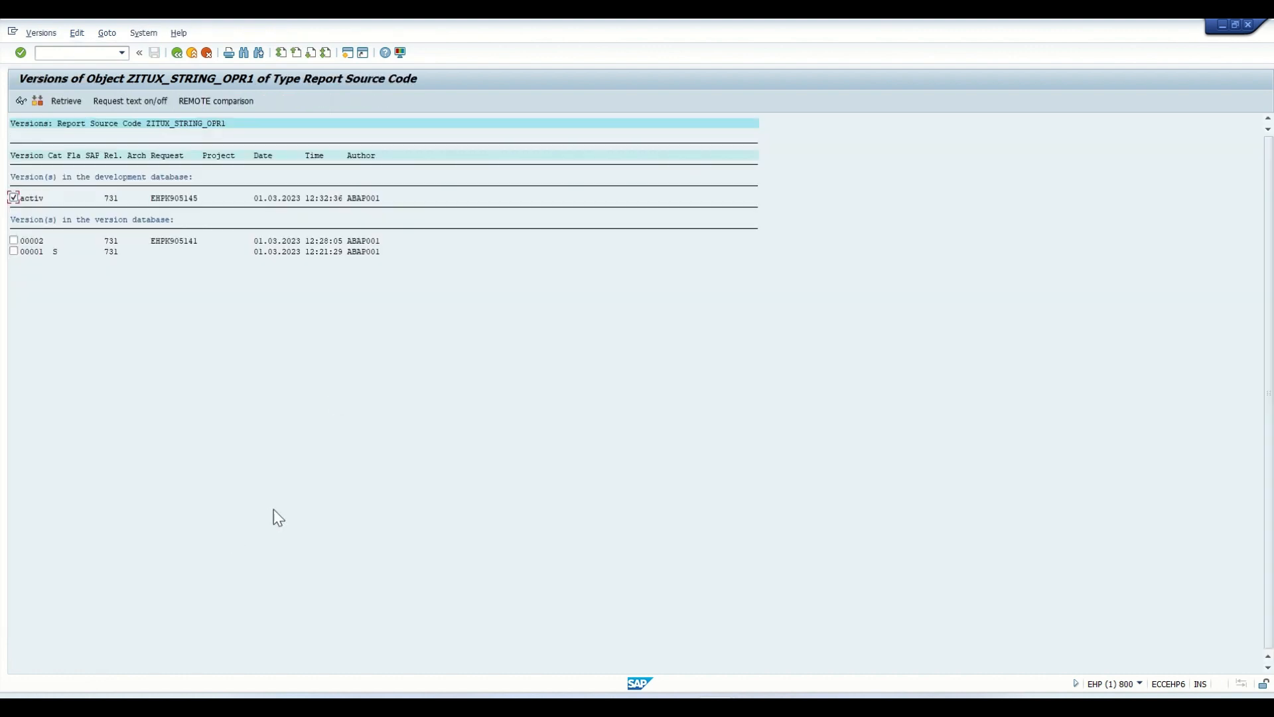
left_click(14, 241)
left_click(38, 103)
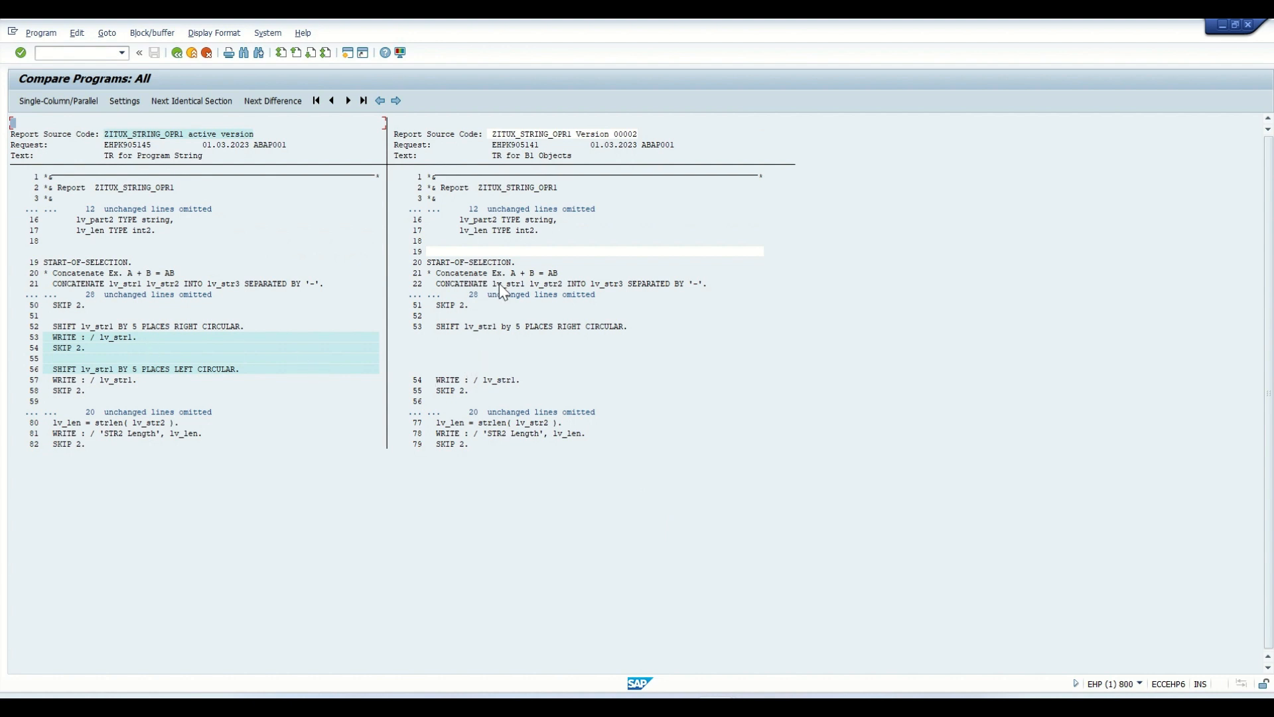
- Step through the differences between the two versions, return to the source code, and activate the program again
left_click(536, 144)
left_click(485, 144)
left_click(277, 101)
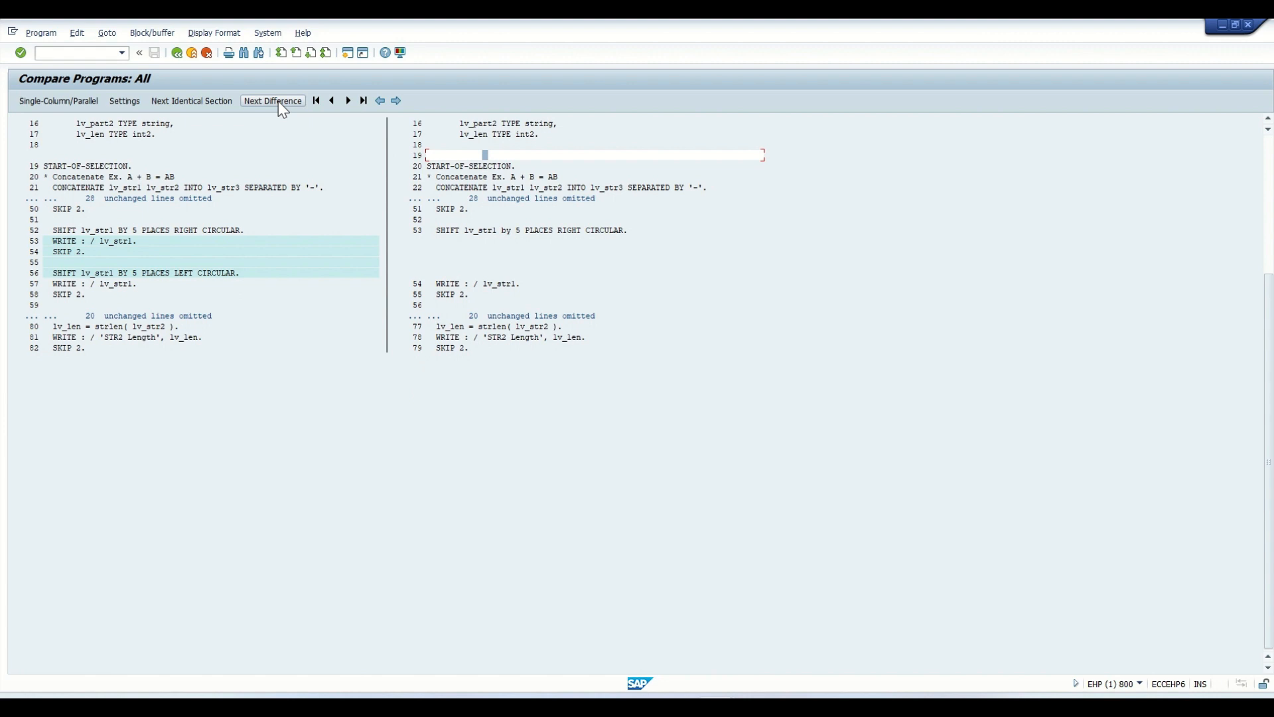
left_click(277, 101)
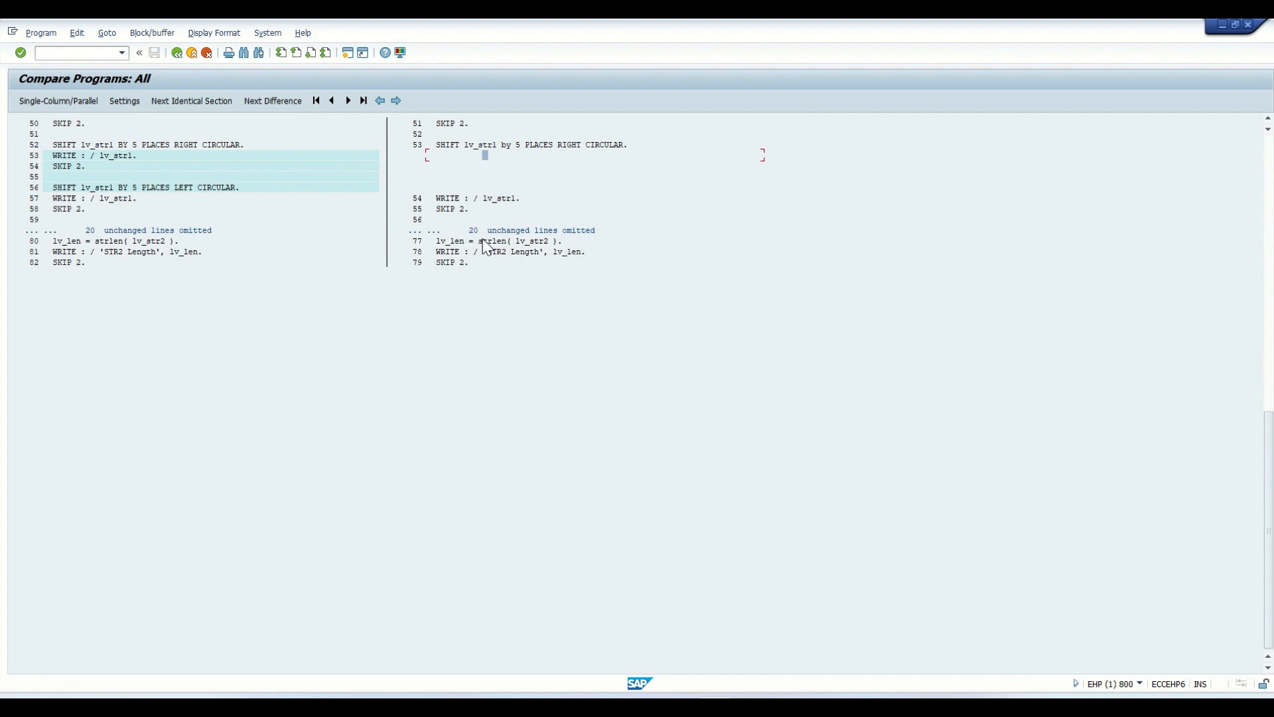
left_click(181, 54)
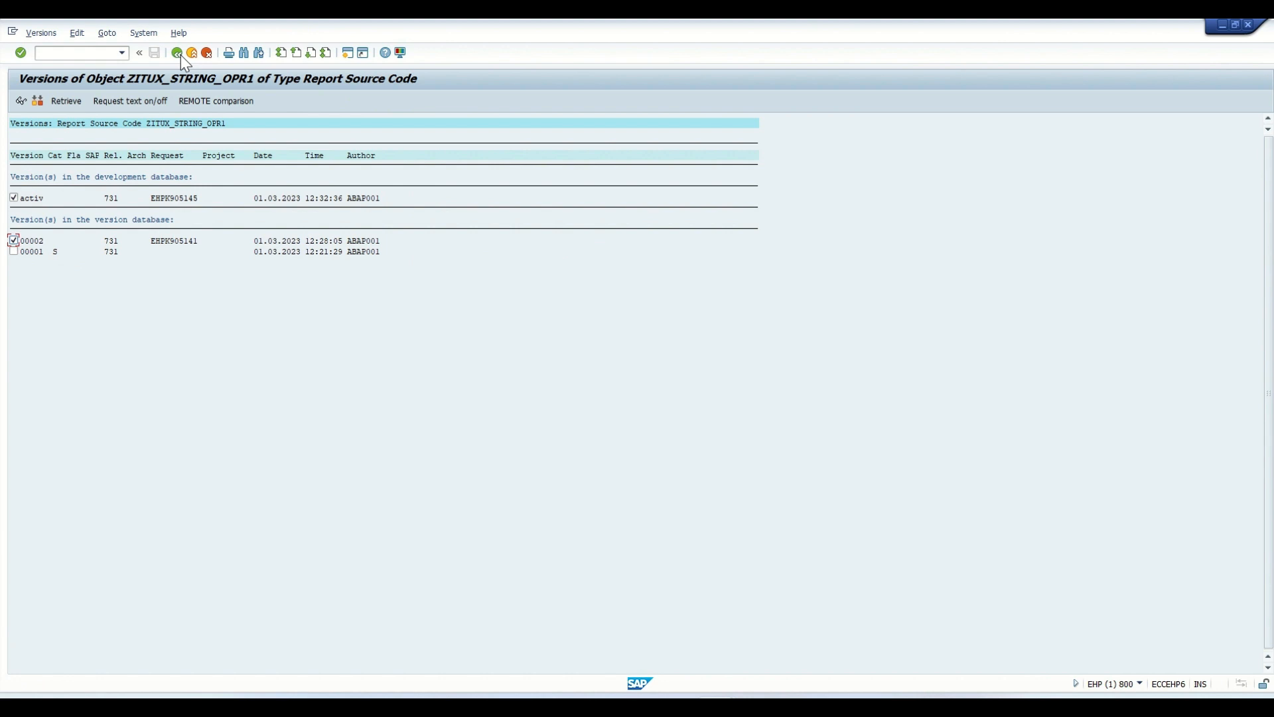
left_click(181, 54)
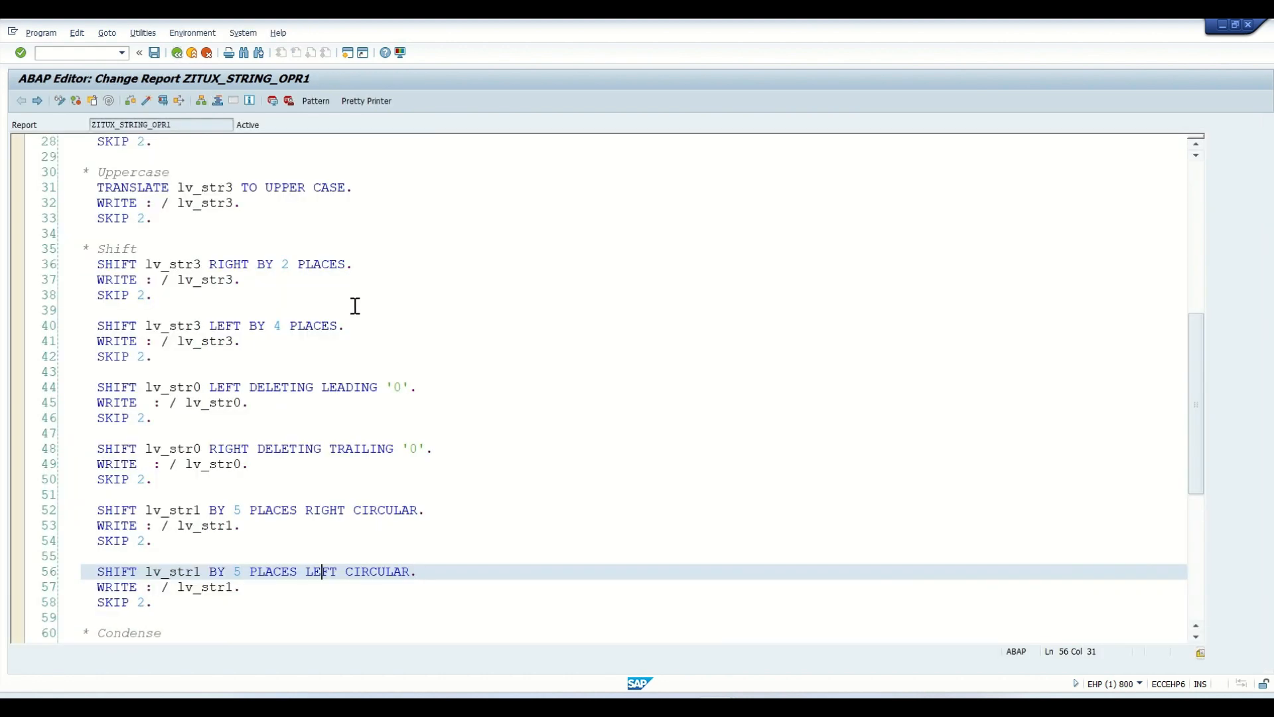
left_click(146, 102)
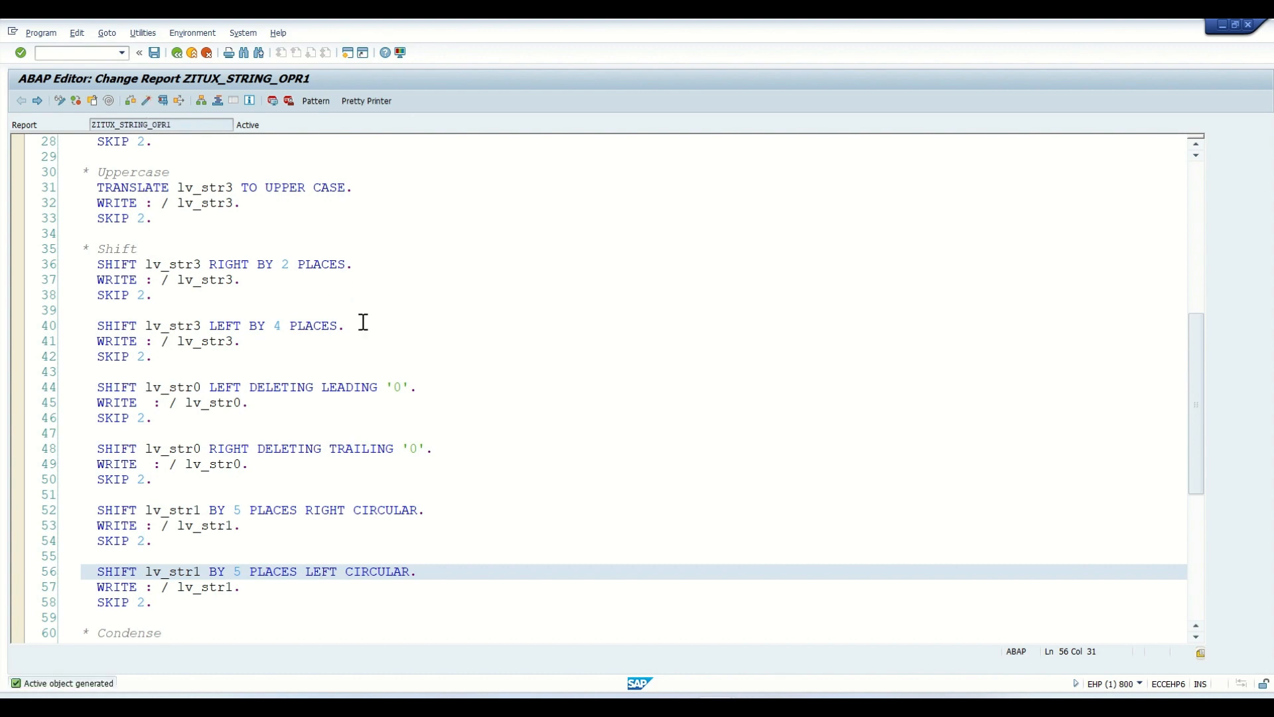
- Switch to the Transport Organizer session, display the modifiable workbench requests, and expand EHPK905144 down to its recorded report source
key("alt+Tab")
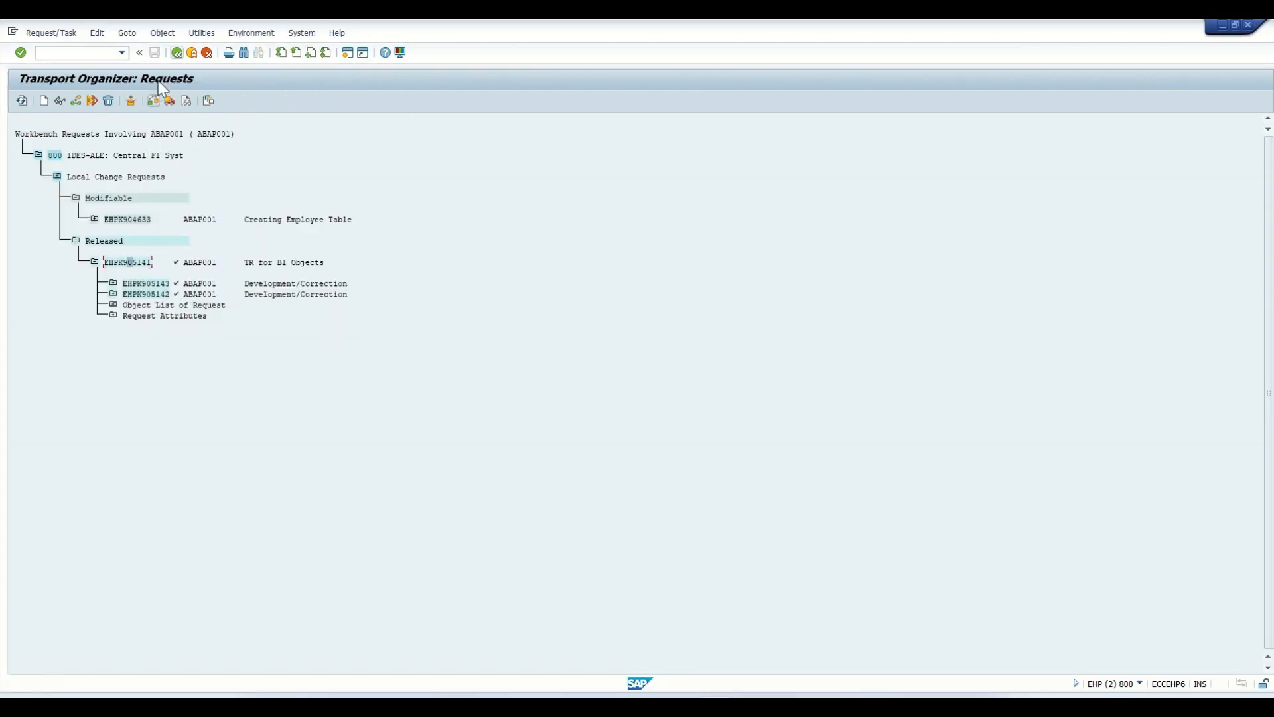
left_click(176, 56)
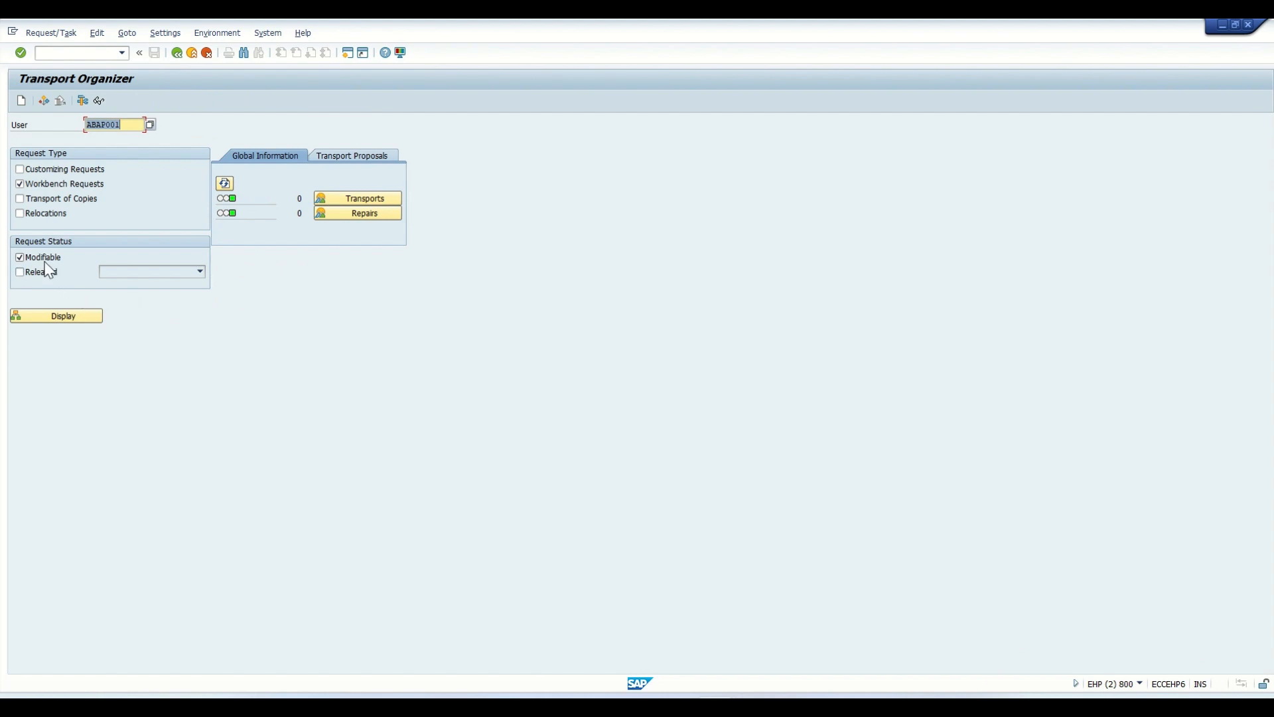
left_click(63, 316)
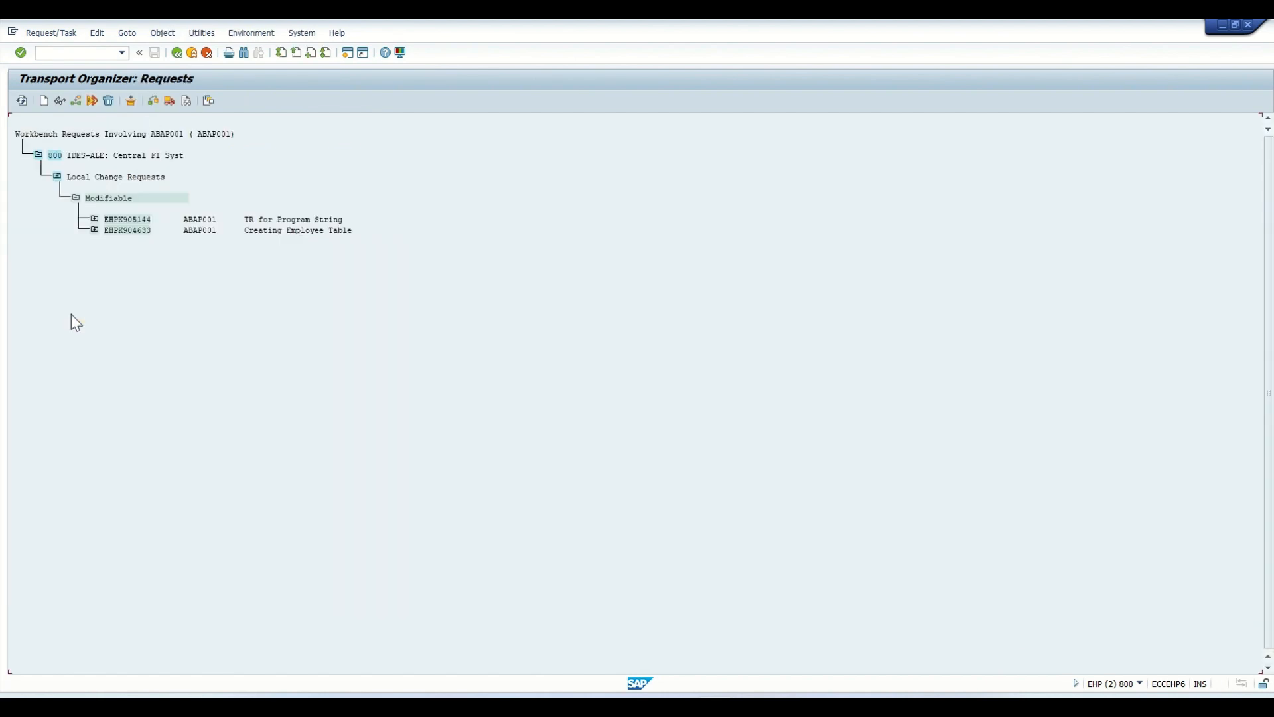
left_click(94, 219)
left_click(113, 240)
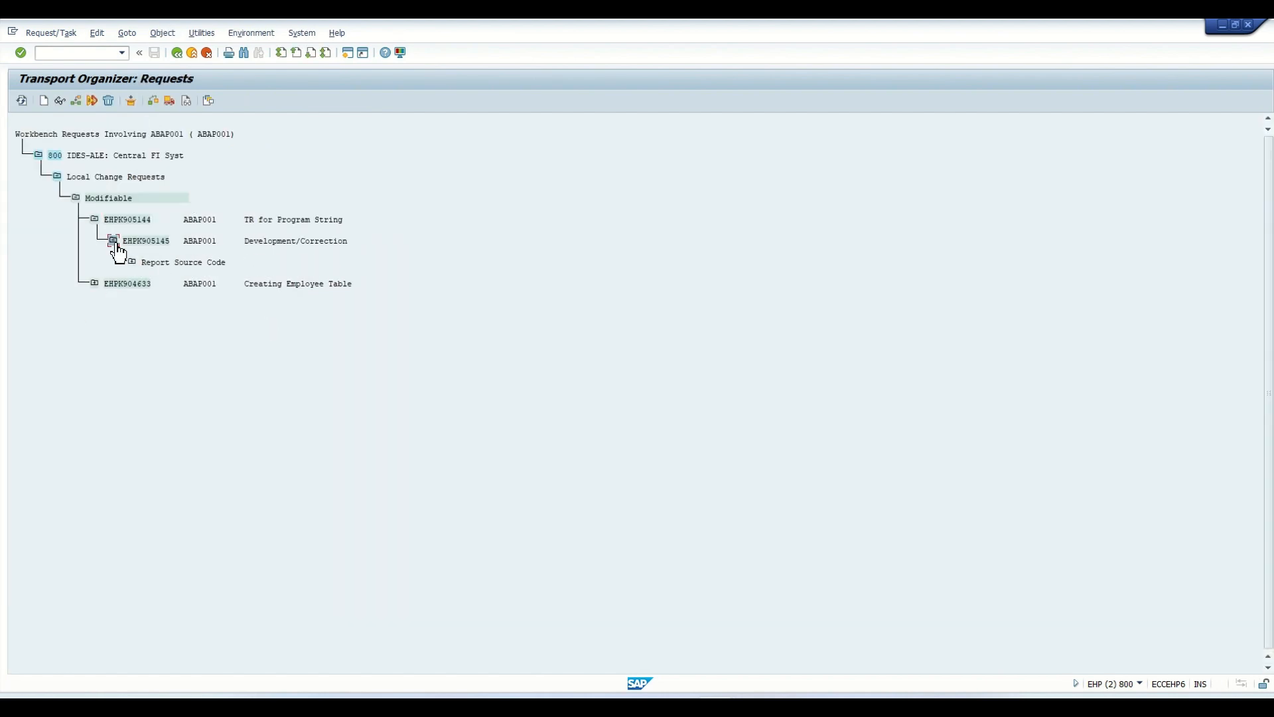
left_click(132, 262)
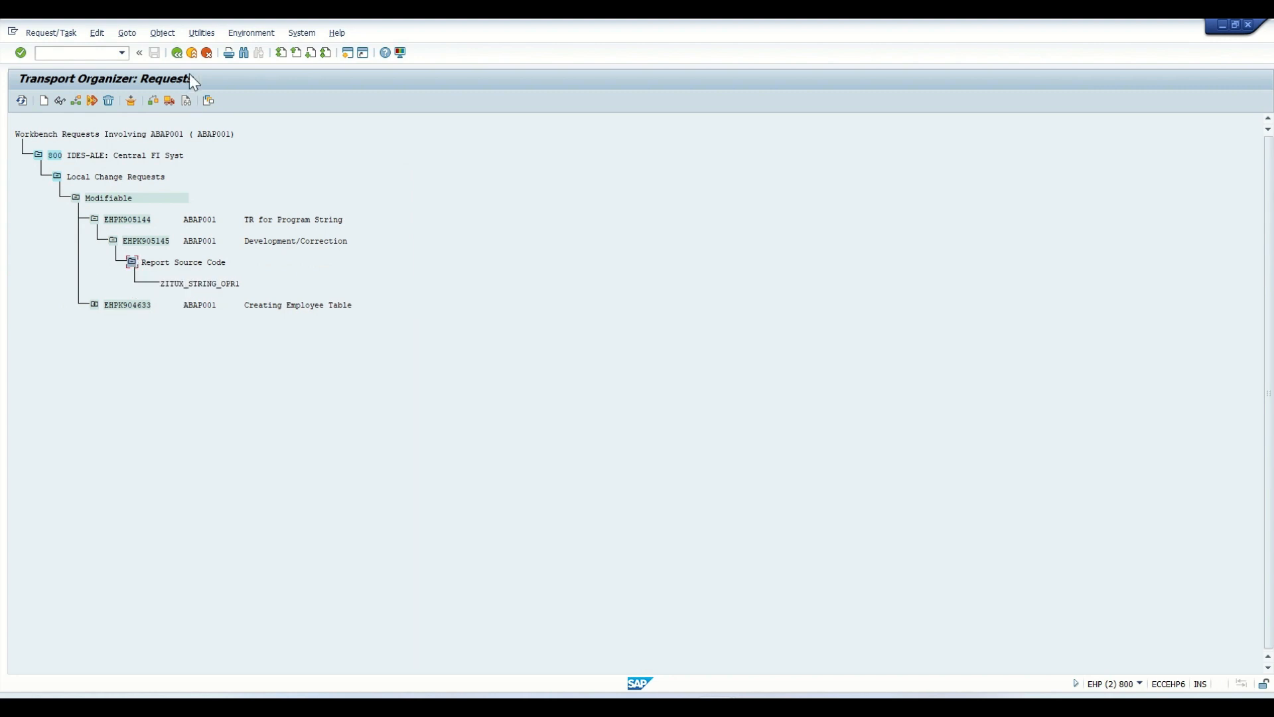
- Display only the released workbench requests and examine EHPK905141, including the program recorded in its task EHPK905143
left_click(178, 54)
left_click(44, 259)
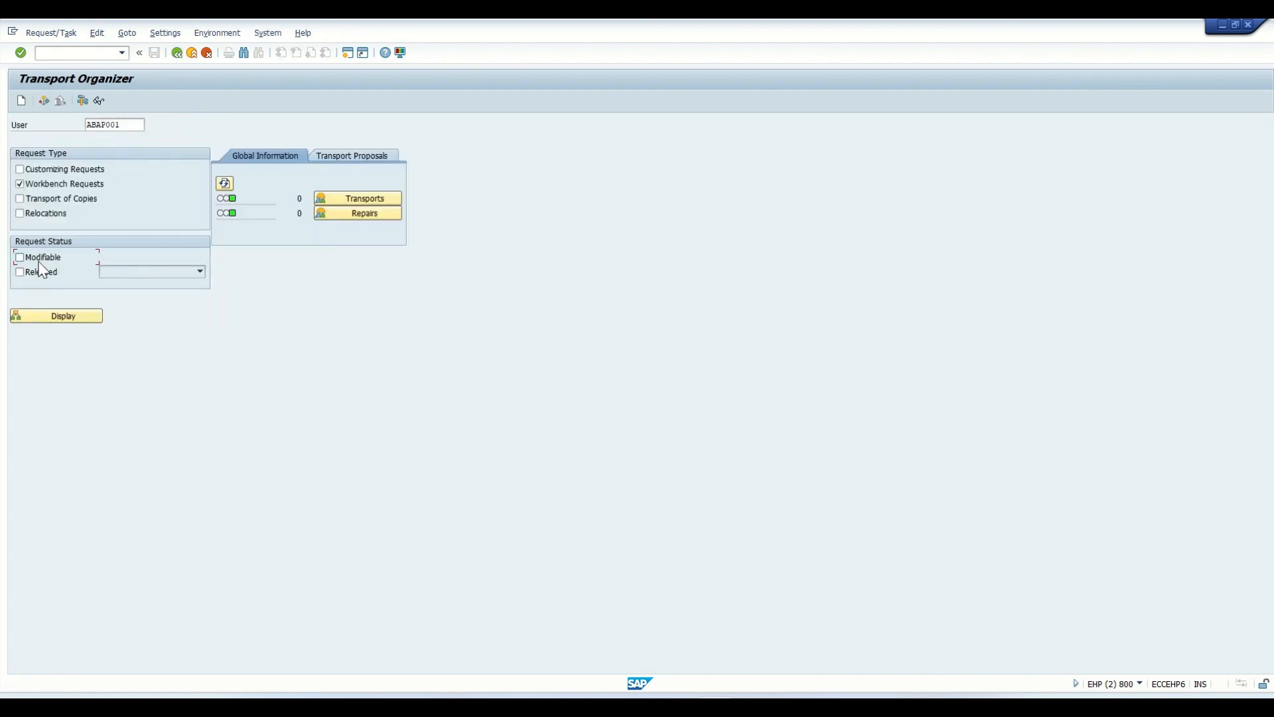
left_click(40, 274)
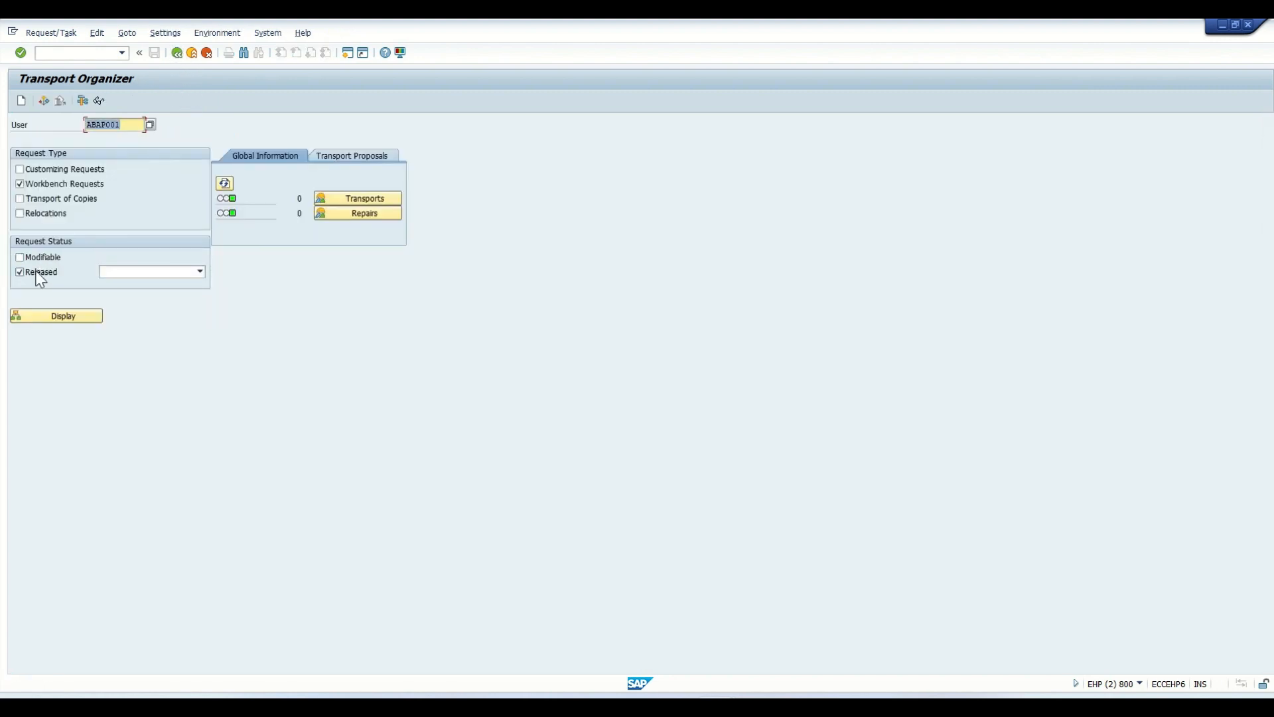
left_click(50, 316)
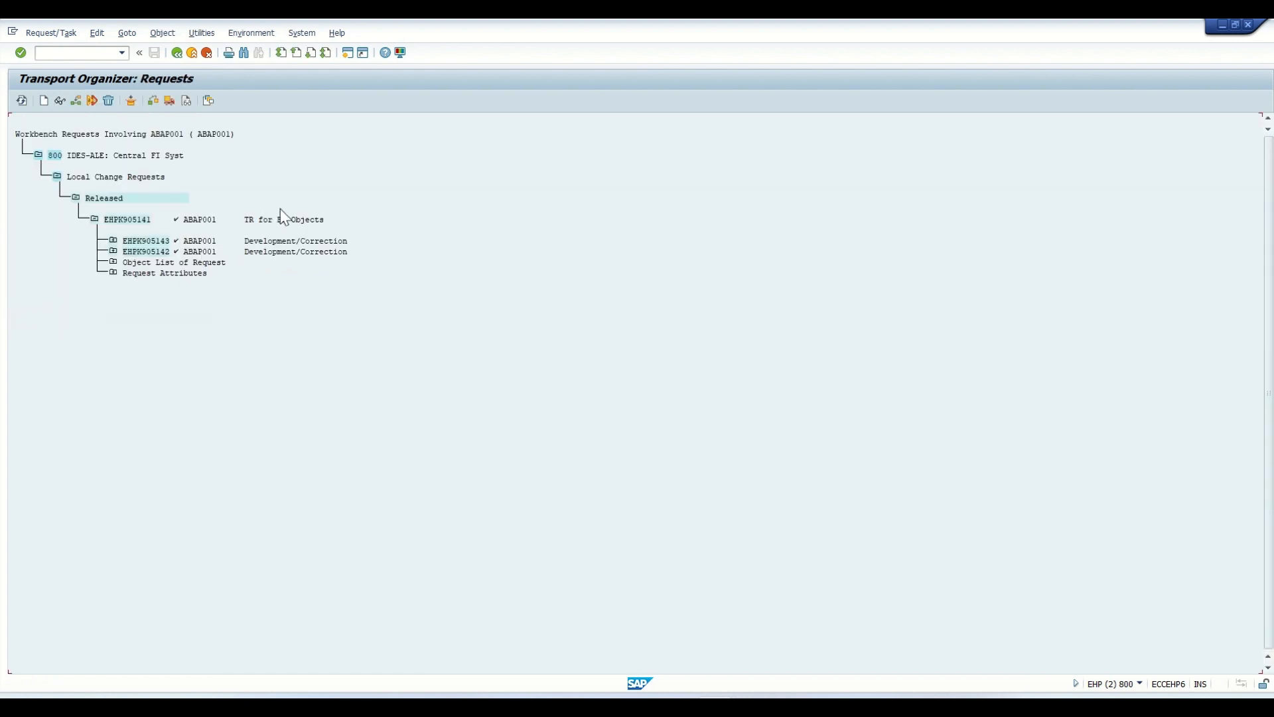
left_click(250, 220)
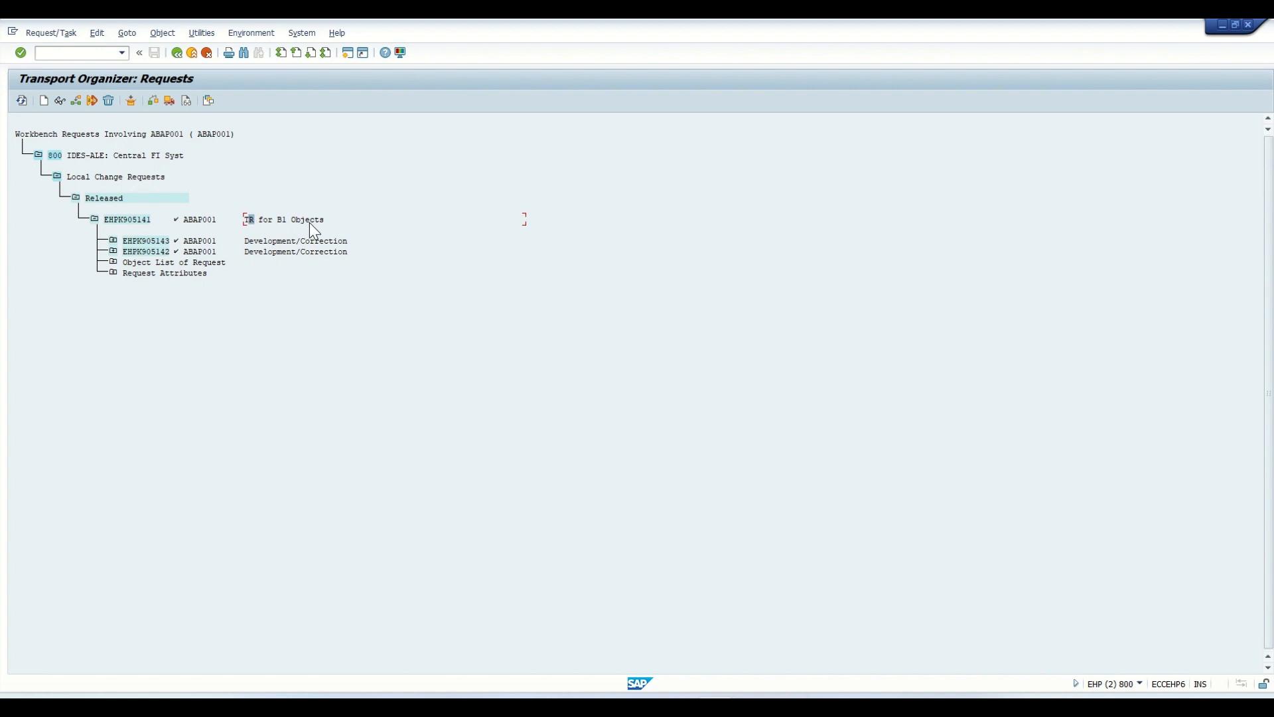
left_click(113, 241)
left_click(132, 263)
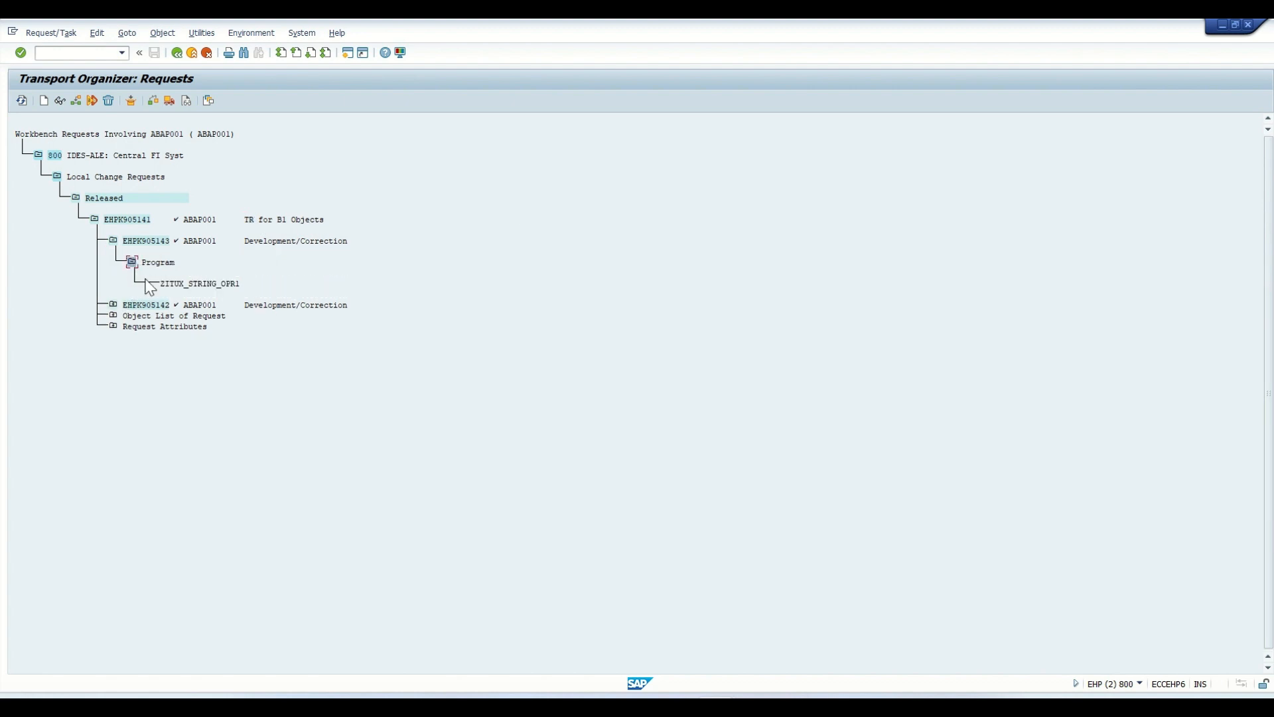
left_click(132, 262)
left_click(113, 240)
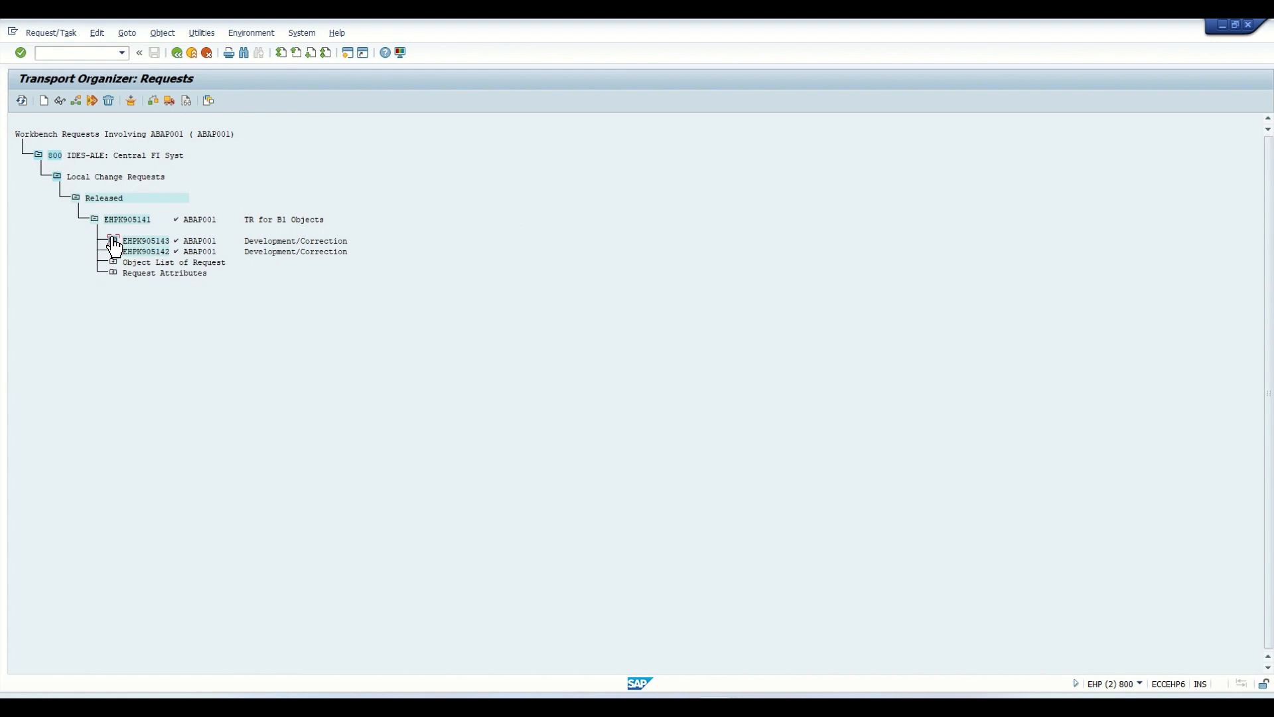
left_click(94, 219)
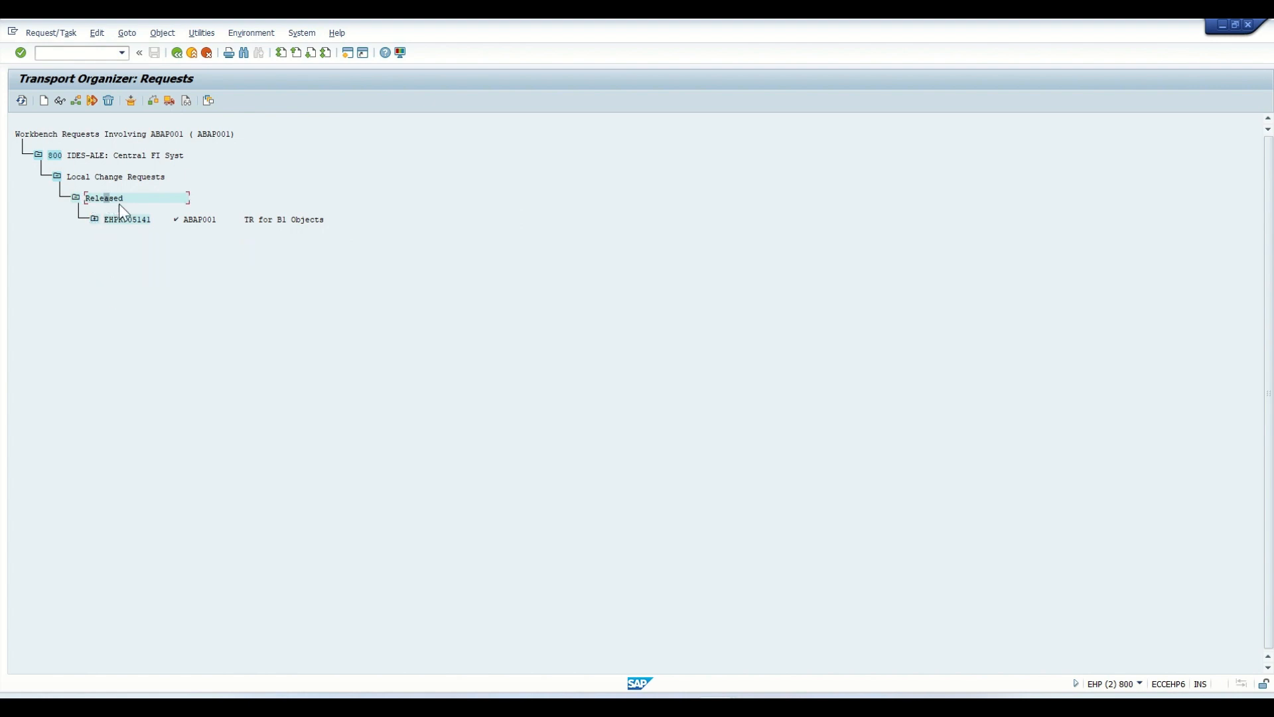
left_click(94, 219)
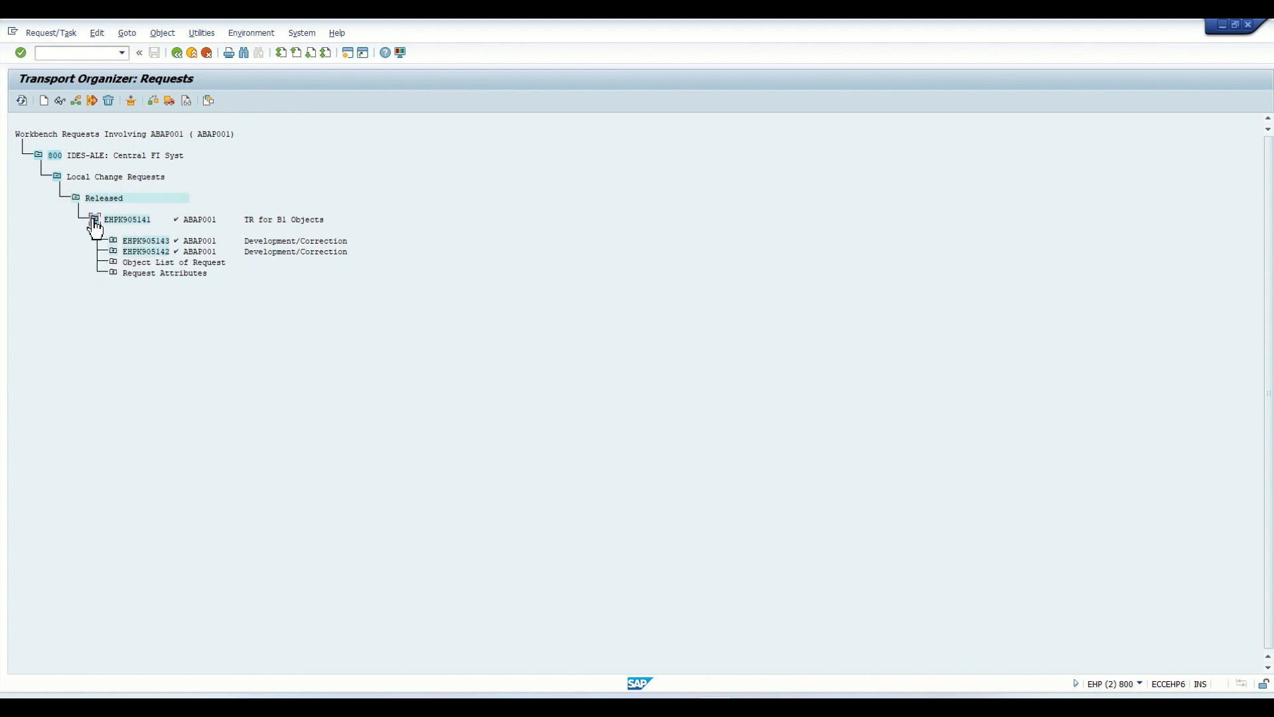
- Display only the modifiable workbench requests again and expand EHPK905144 and its task to the recorded report source
left_click(178, 52)
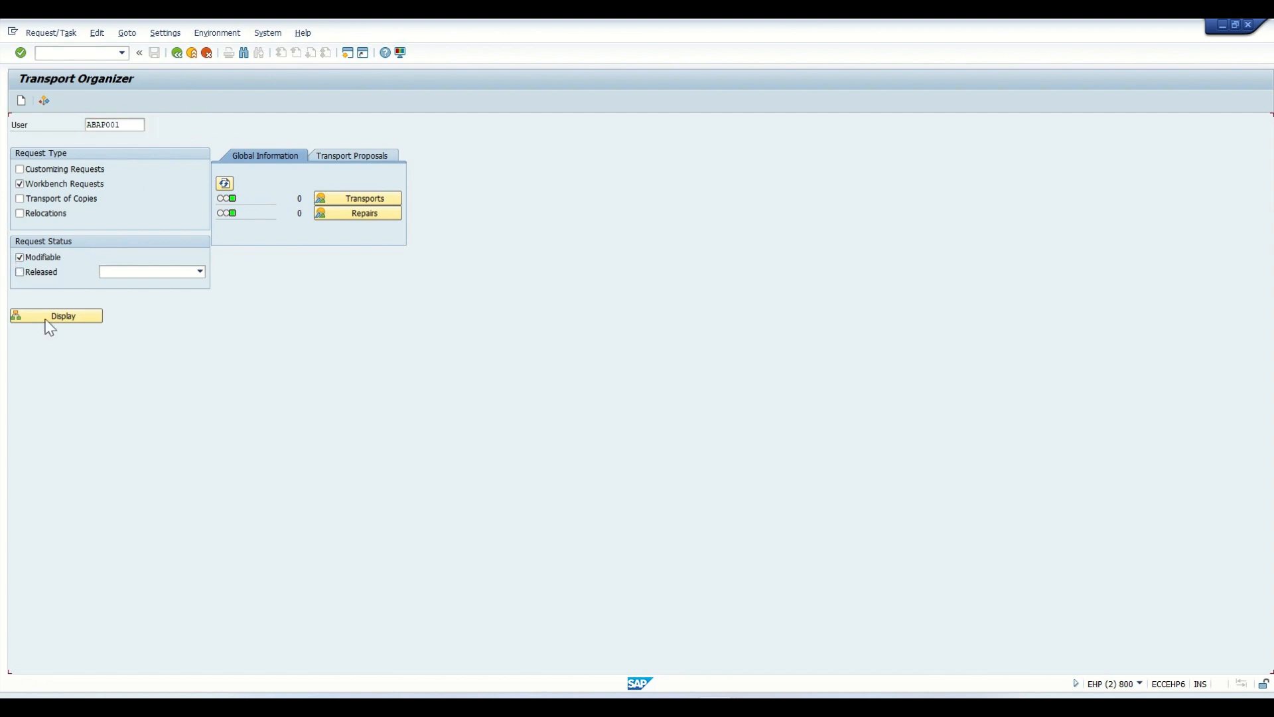
left_click(49, 317)
left_click(94, 219)
left_click(114, 242)
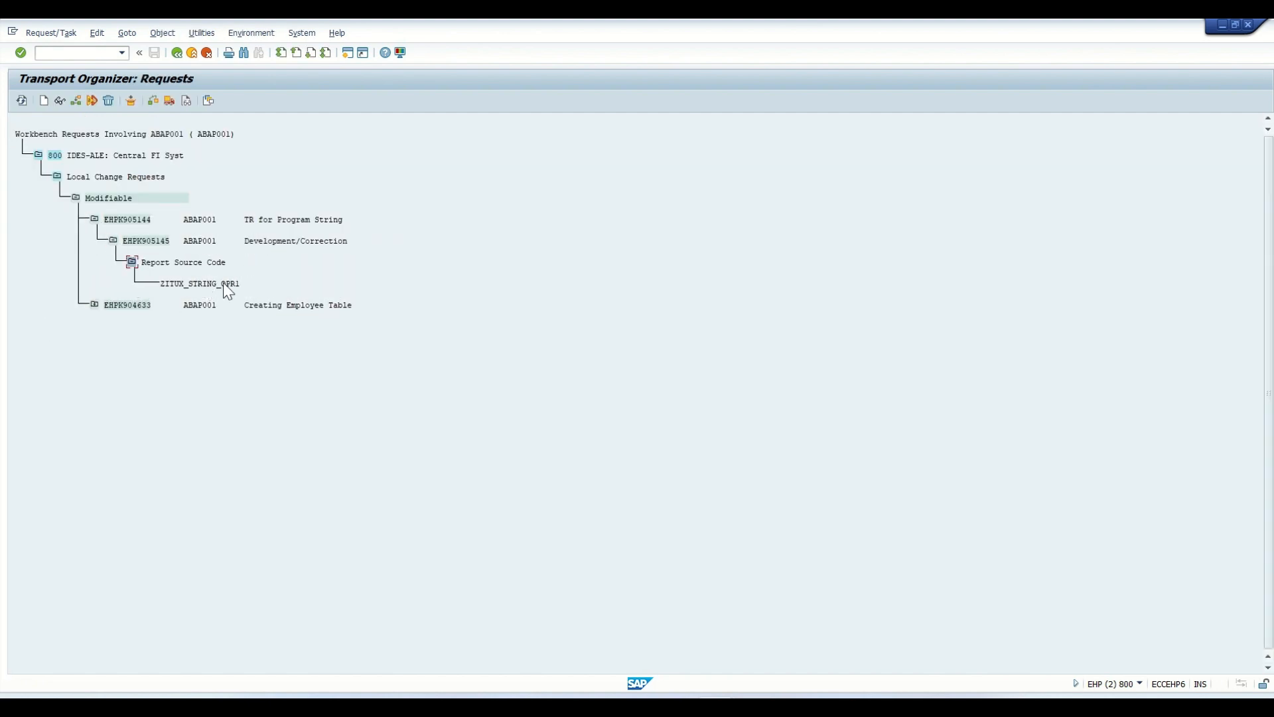
- Examine the properties of request EHPK905144 and the properties and object list of its task EHPK905145
double_click(128, 220)
left_click(53, 142)
left_click(177, 53)
double_click(142, 240)
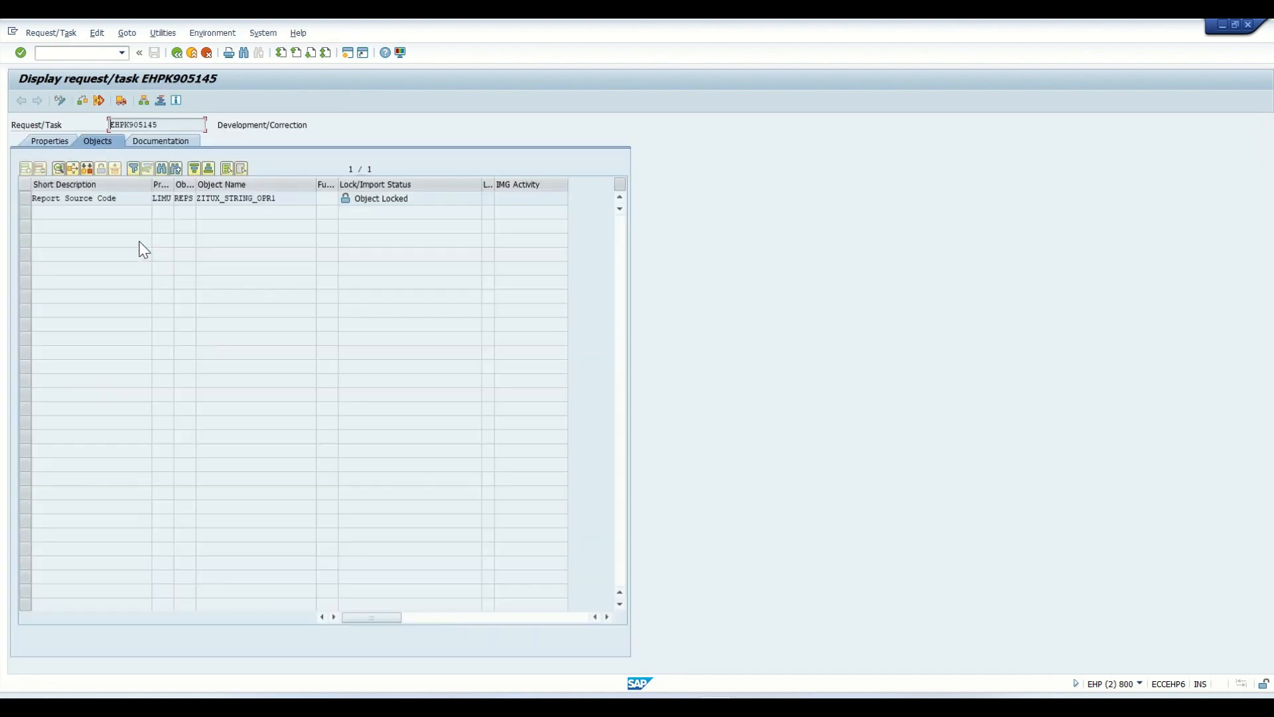
left_click(63, 142)
left_click(111, 142)
left_click(177, 53)
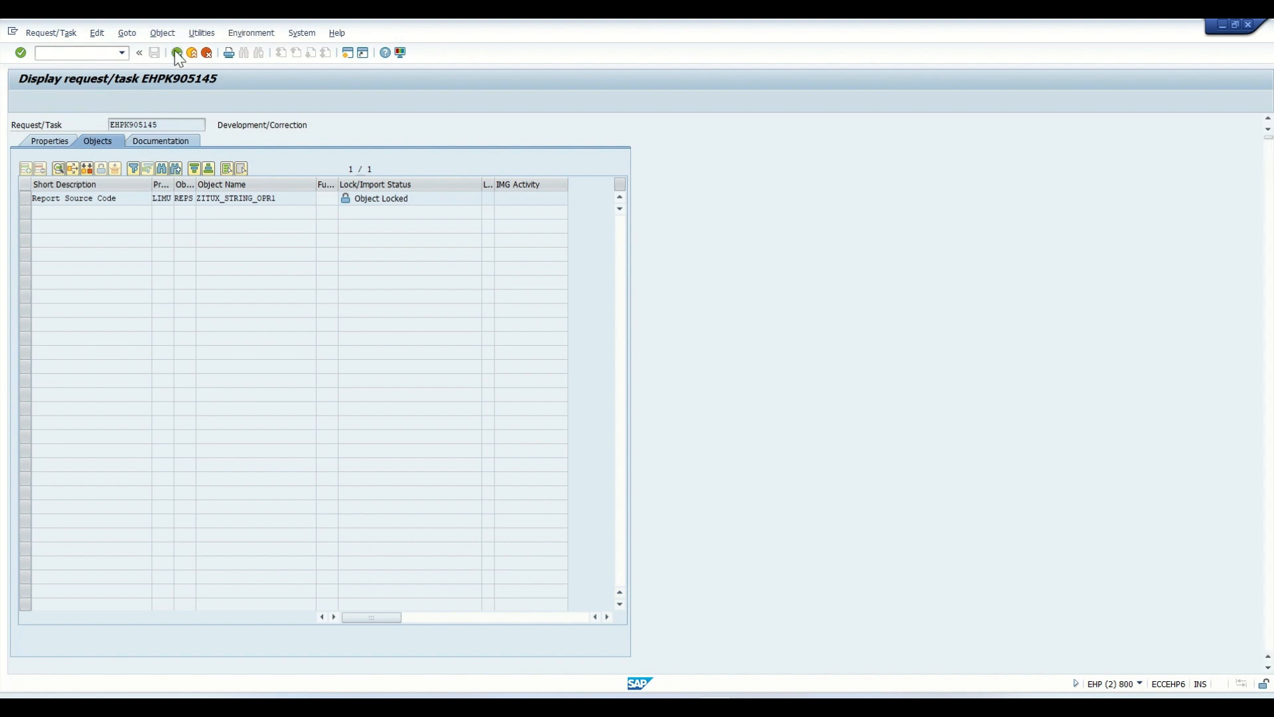
- Switch back to the ABAP Editor session and open version management for ZITUX_STRING_OPR1
key("alt+Tab")
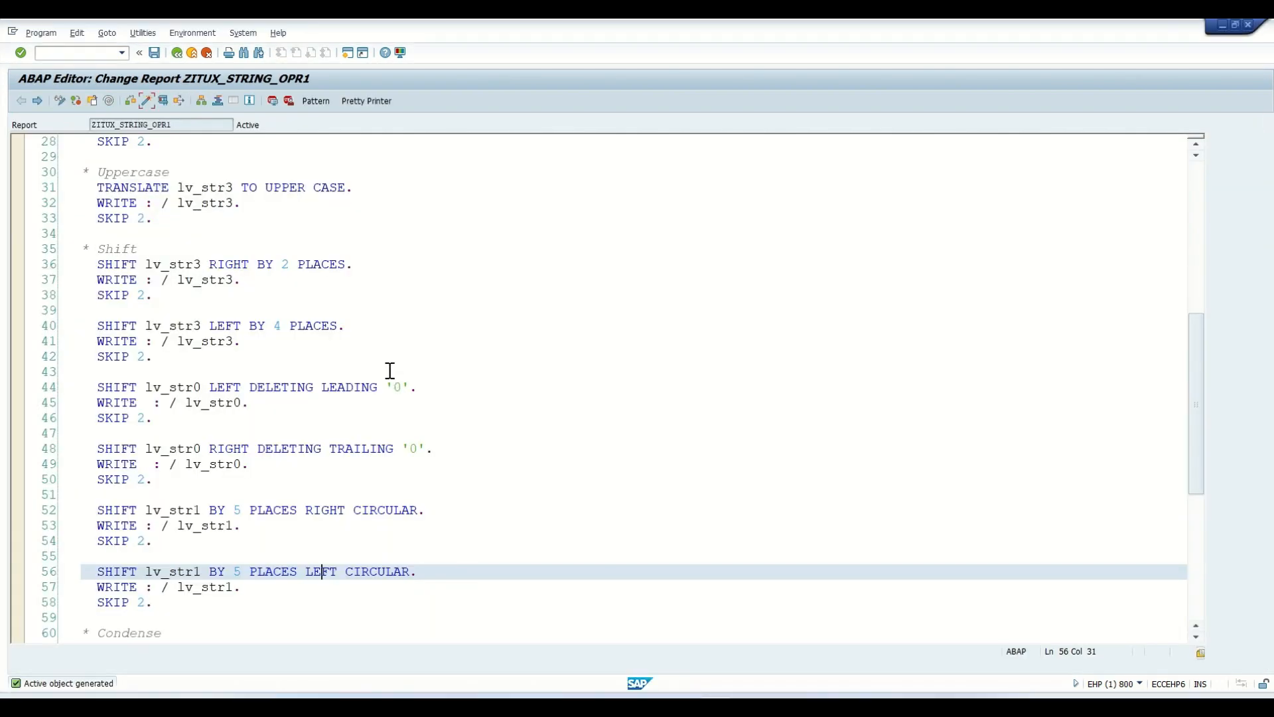
left_click(143, 32)
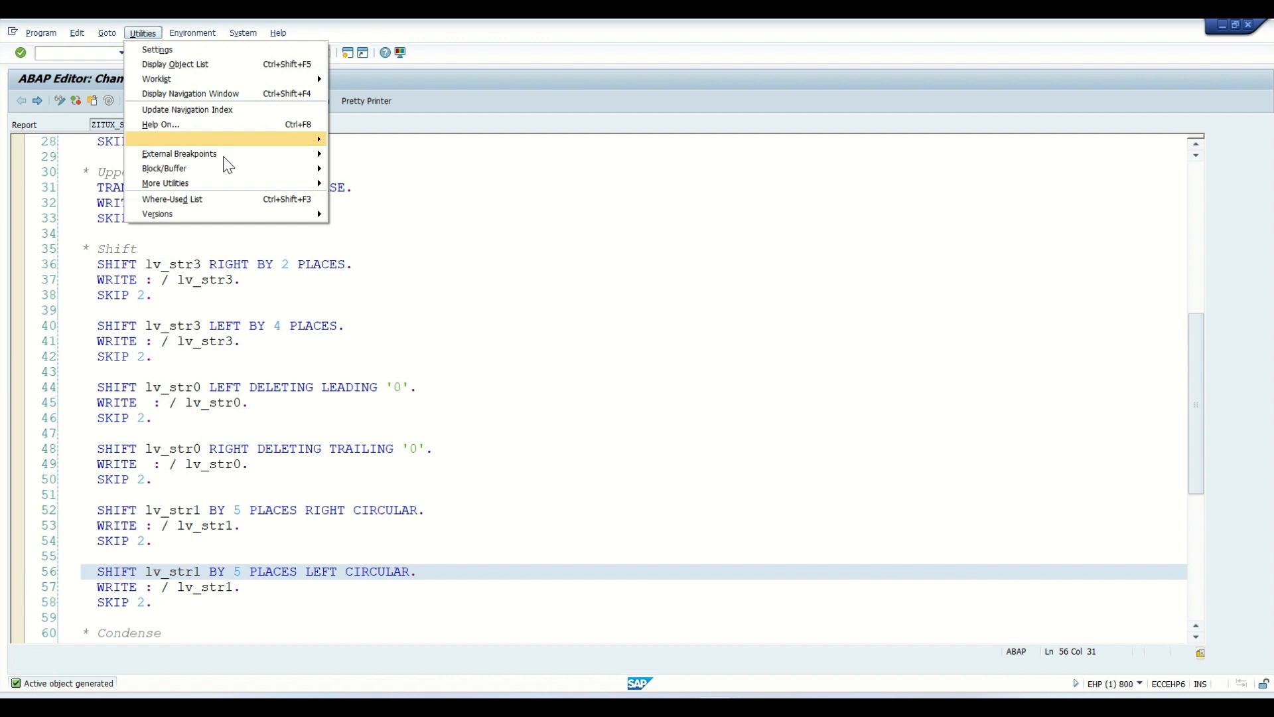
mouse_move(285, 212)
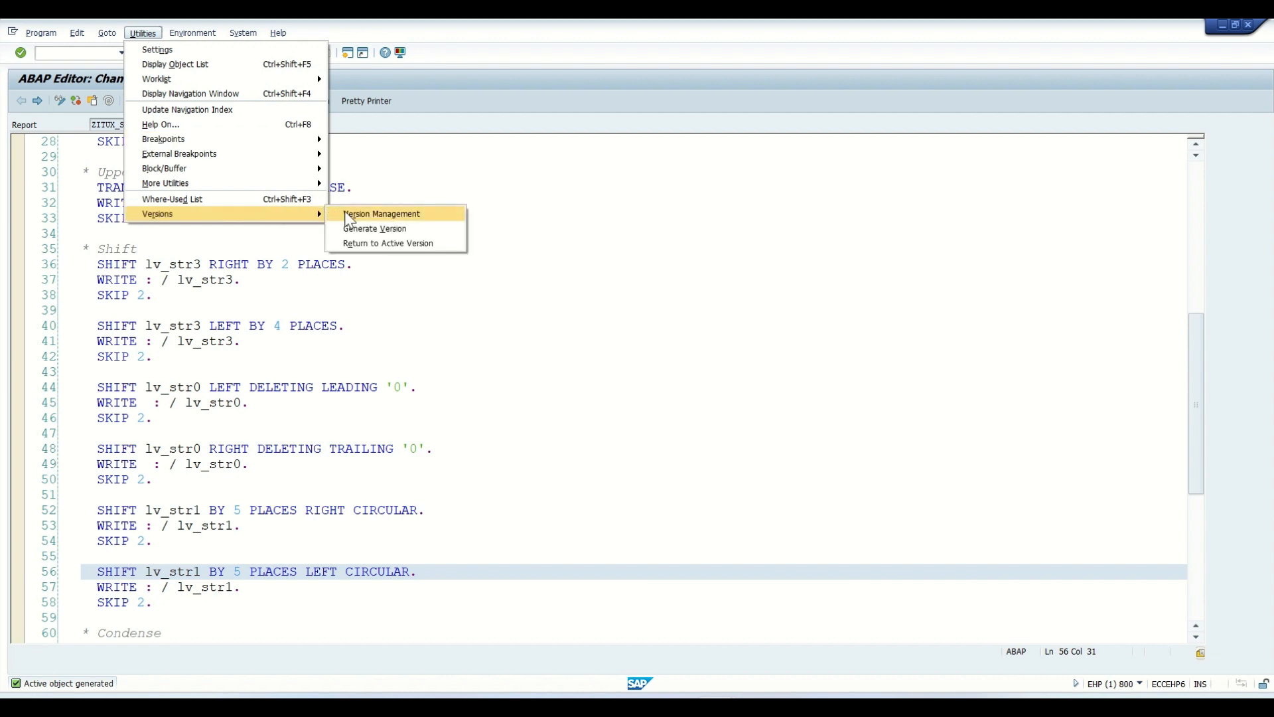
left_click(384, 213)
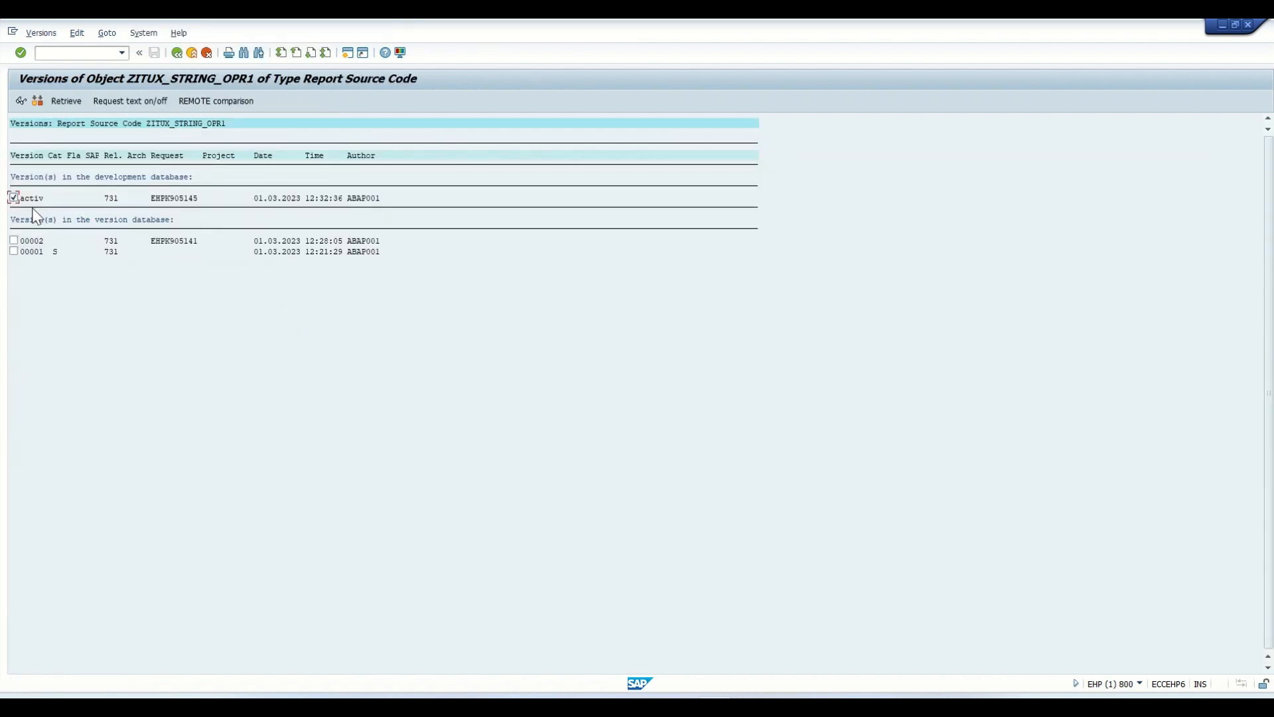
- View the source of version 00002 in version management and restore that version as the current program source
left_click(13, 197)
double_click(16, 240)
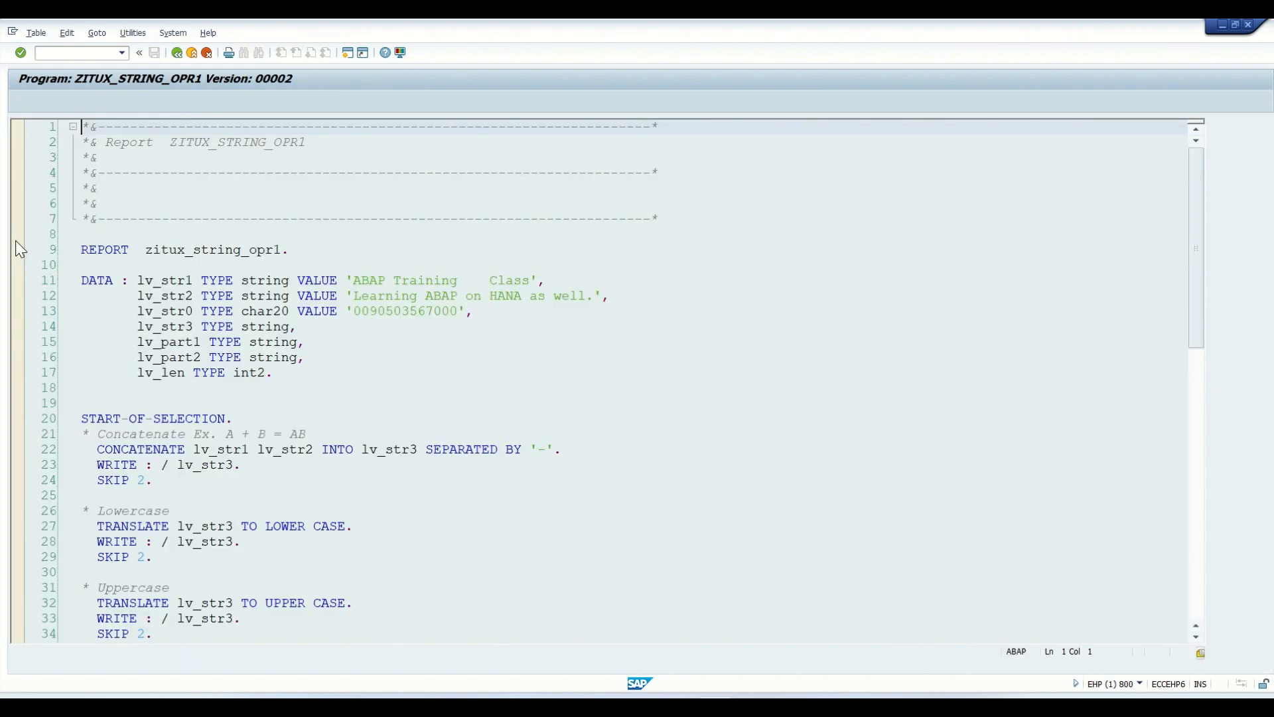
left_click(177, 53)
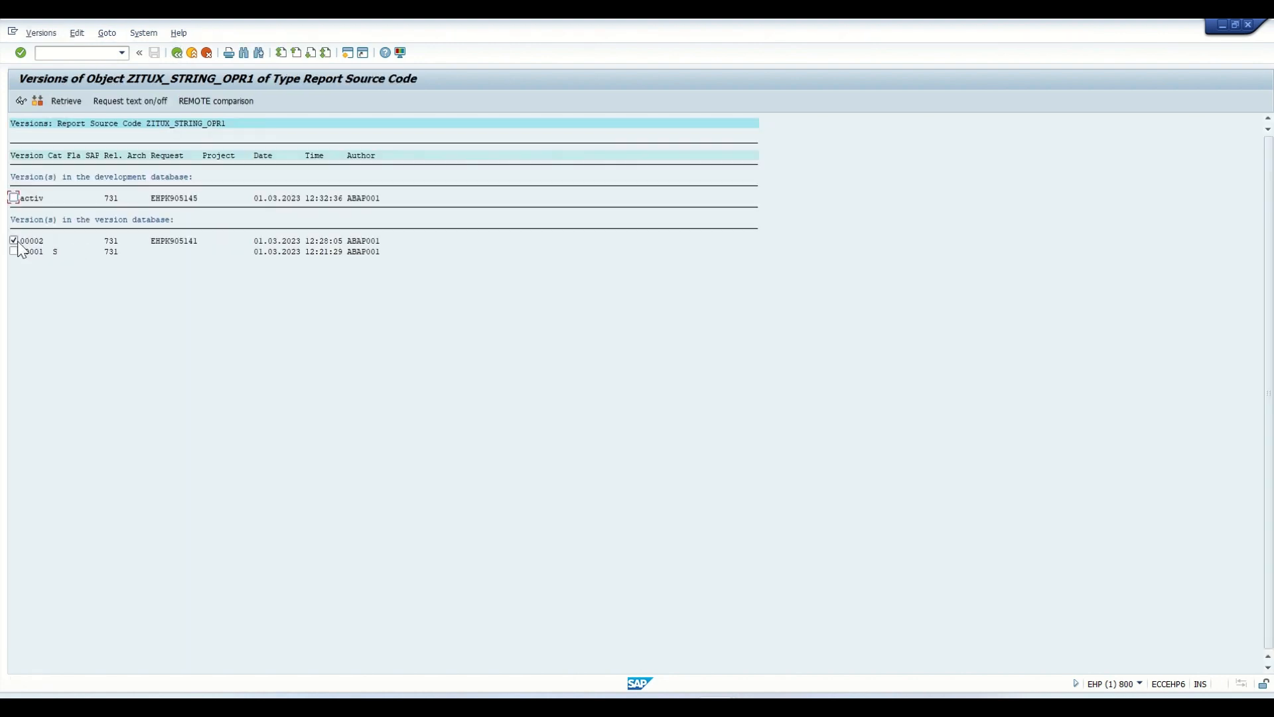
left_click(65, 101)
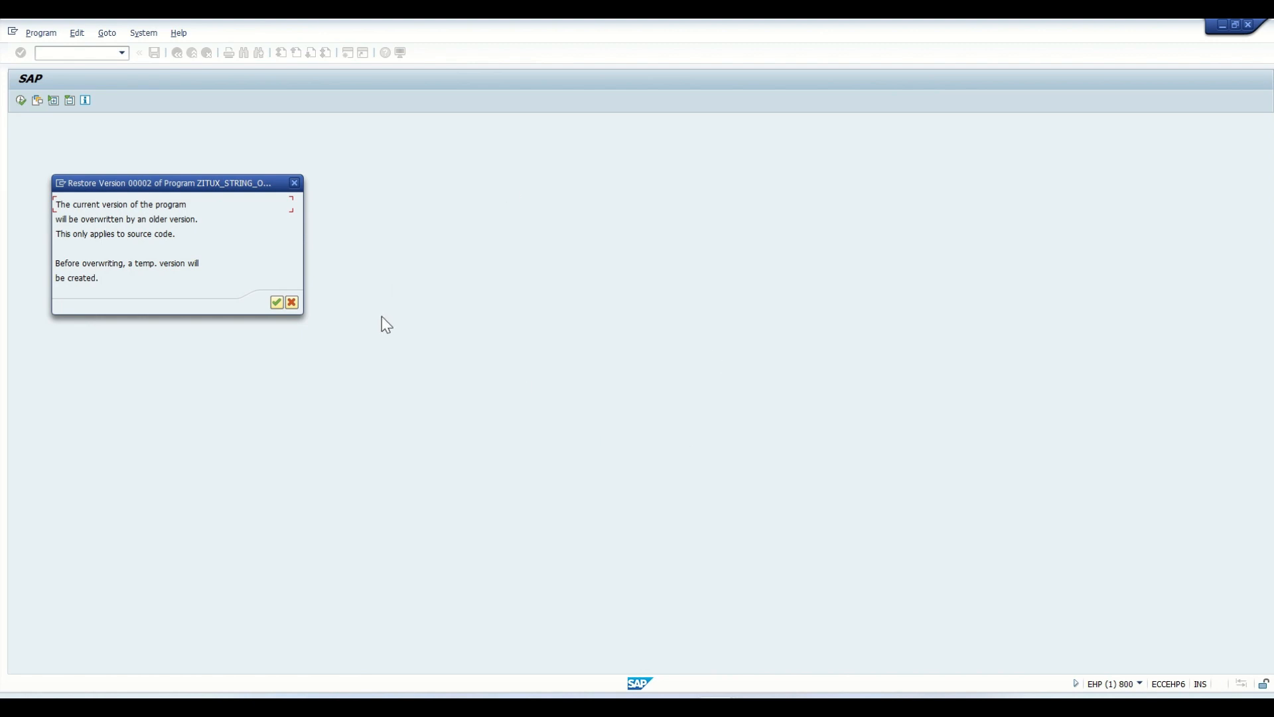
left_click(274, 304)
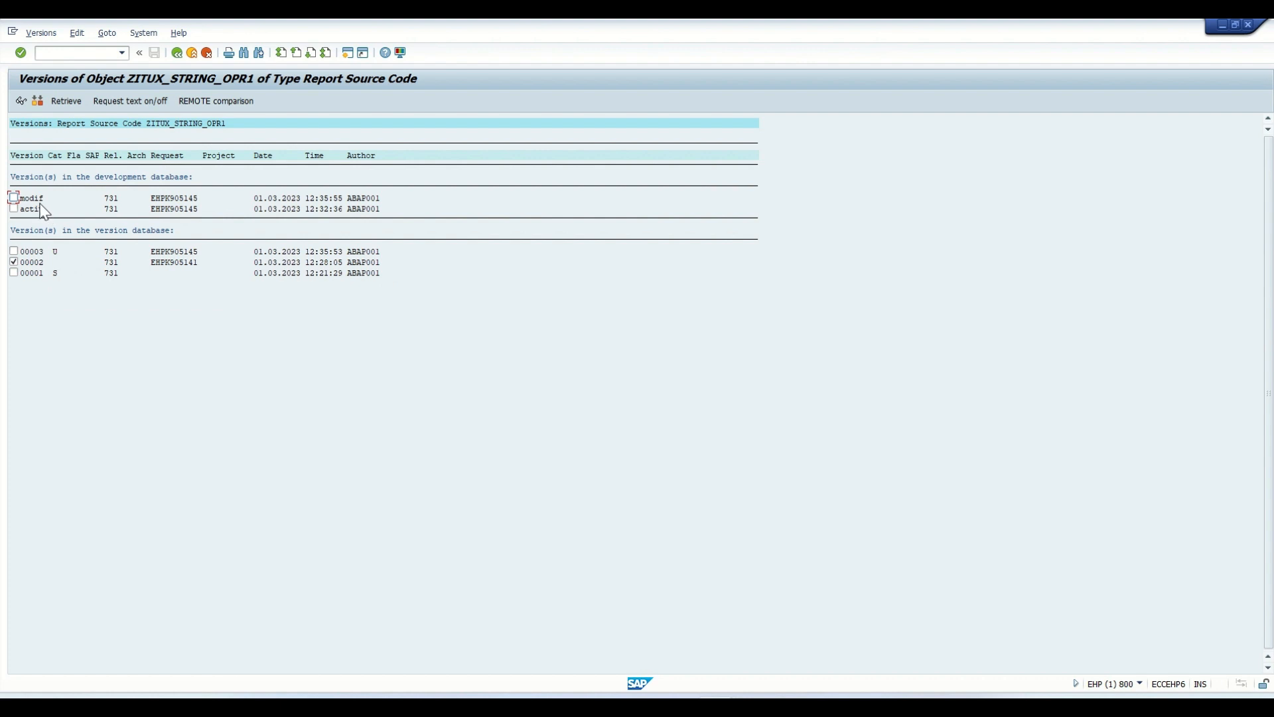
- Return to the ABAP Editor and examine the lv_str1 circular shift block above the Condense section of the restored source
left_click(29, 253)
left_click(182, 57)
scroll(249, 464, "down", 2)
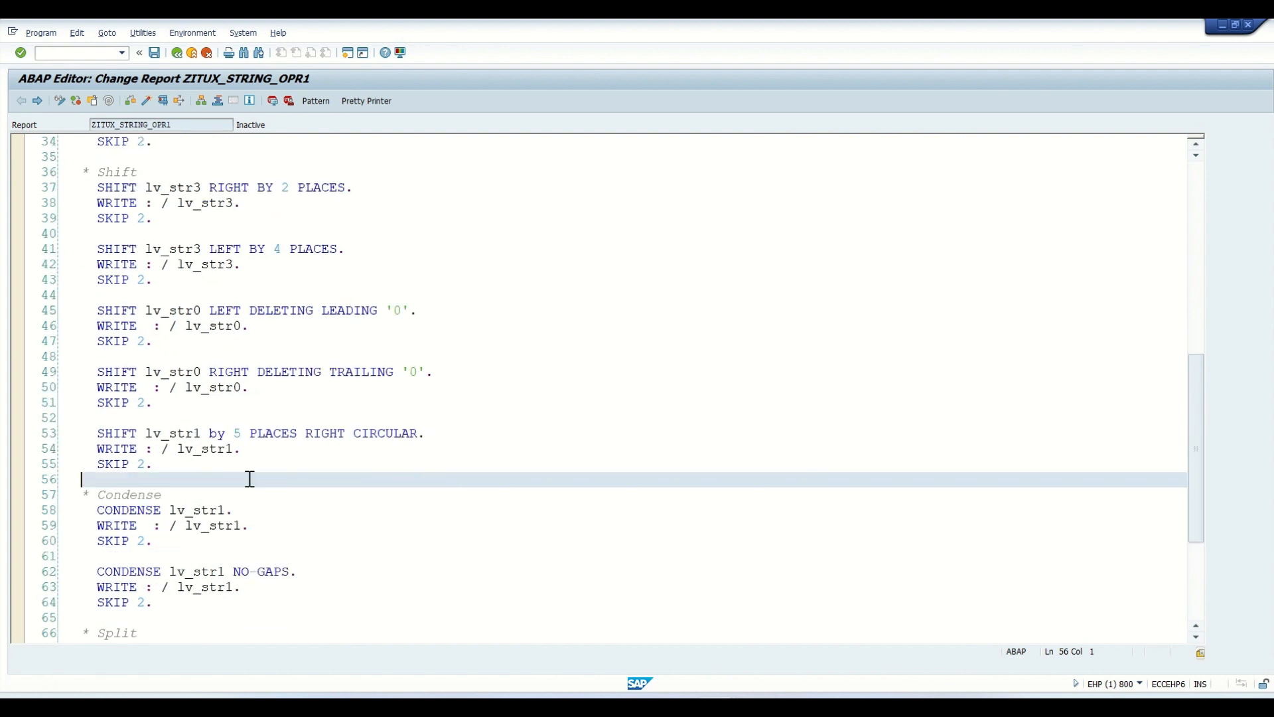
left_click(174, 469)
left_click_drag(174, 470, 81, 435)
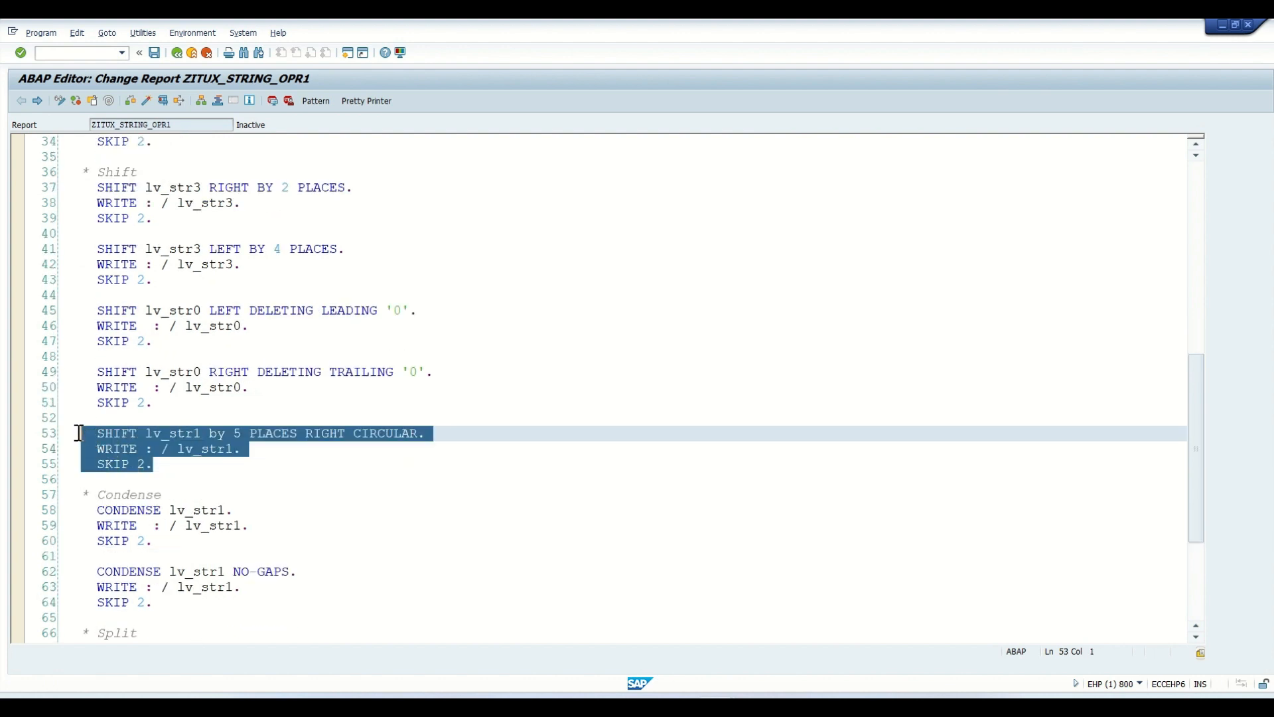
left_click(184, 467)
left_click_drag(167, 467, 72, 432)
left_click(174, 464)
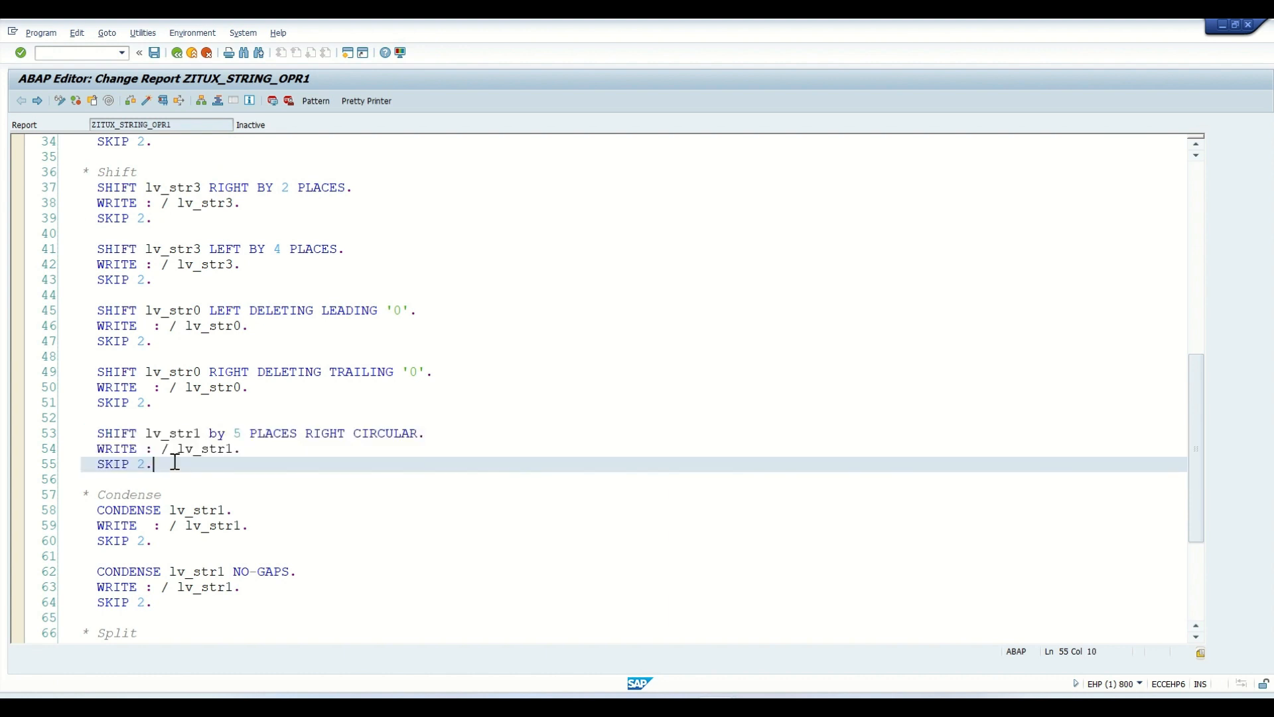
left_click_drag(150, 464, 81, 434)
left_click(173, 466)
left_click_drag(162, 465, 77, 436)
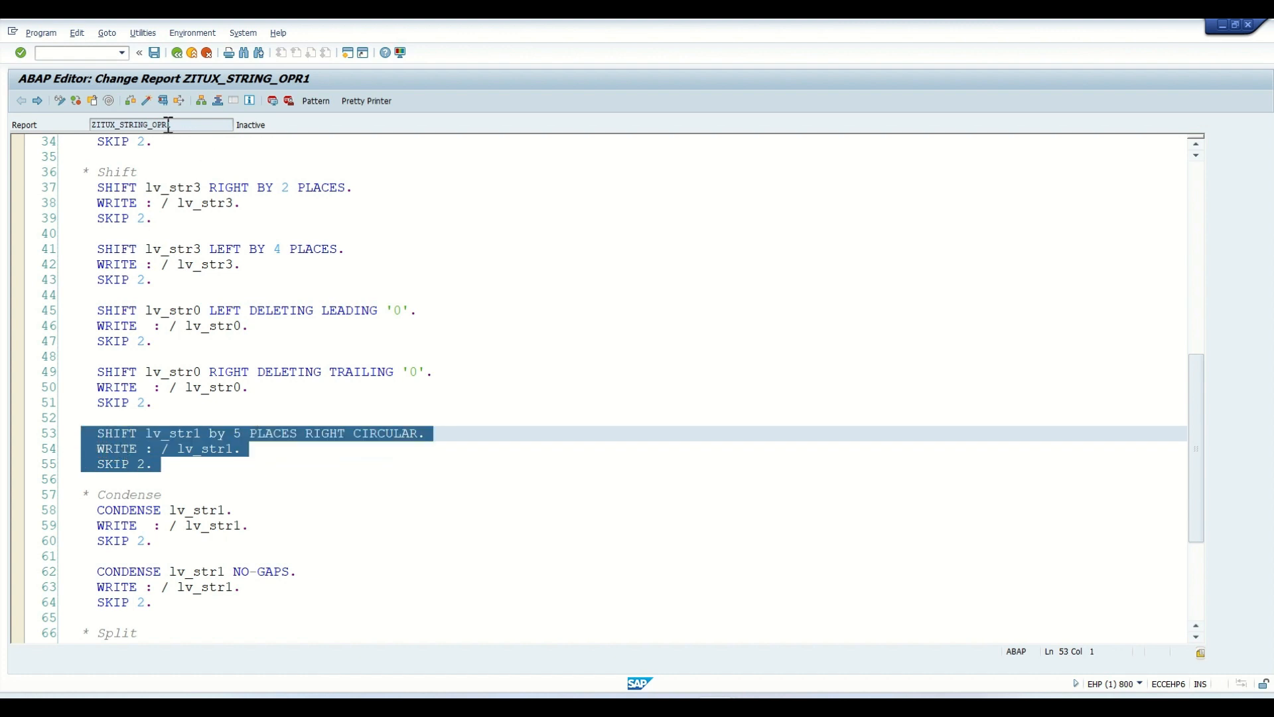
- Activate the restored source of ZITUX_STRING_OPR1 and reopen its version management
left_click(146, 100)
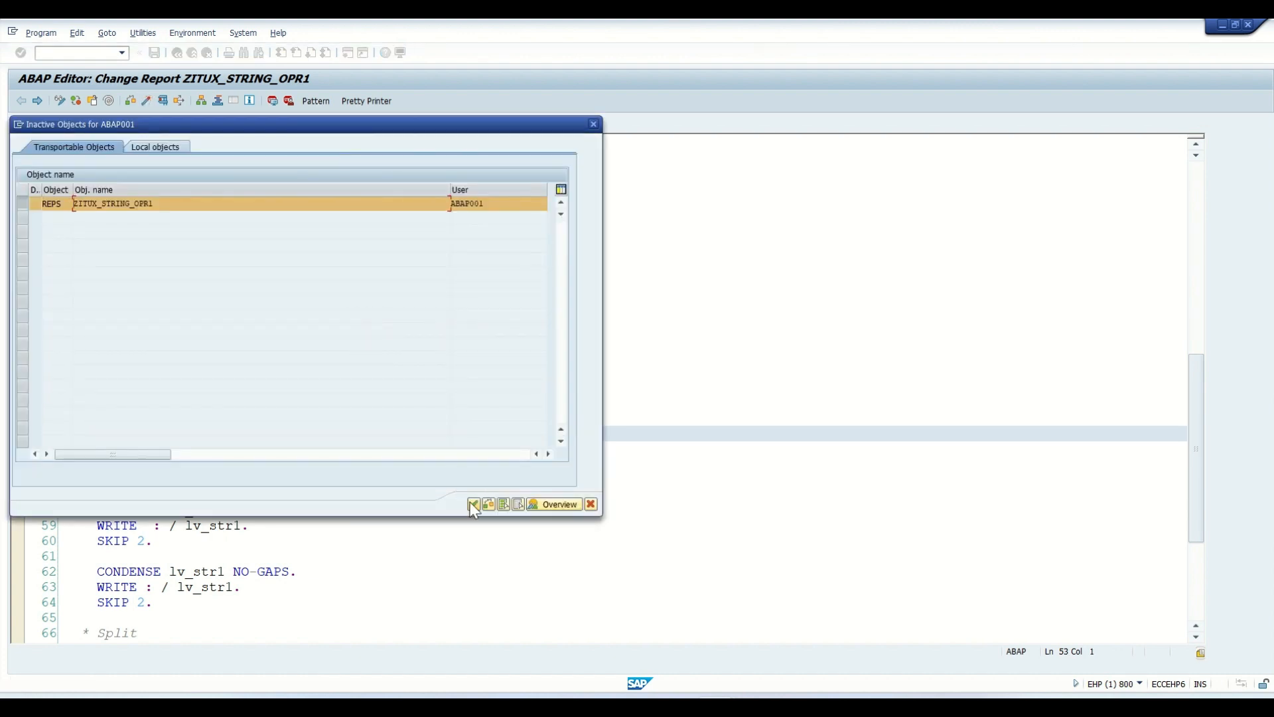
left_click(472, 502)
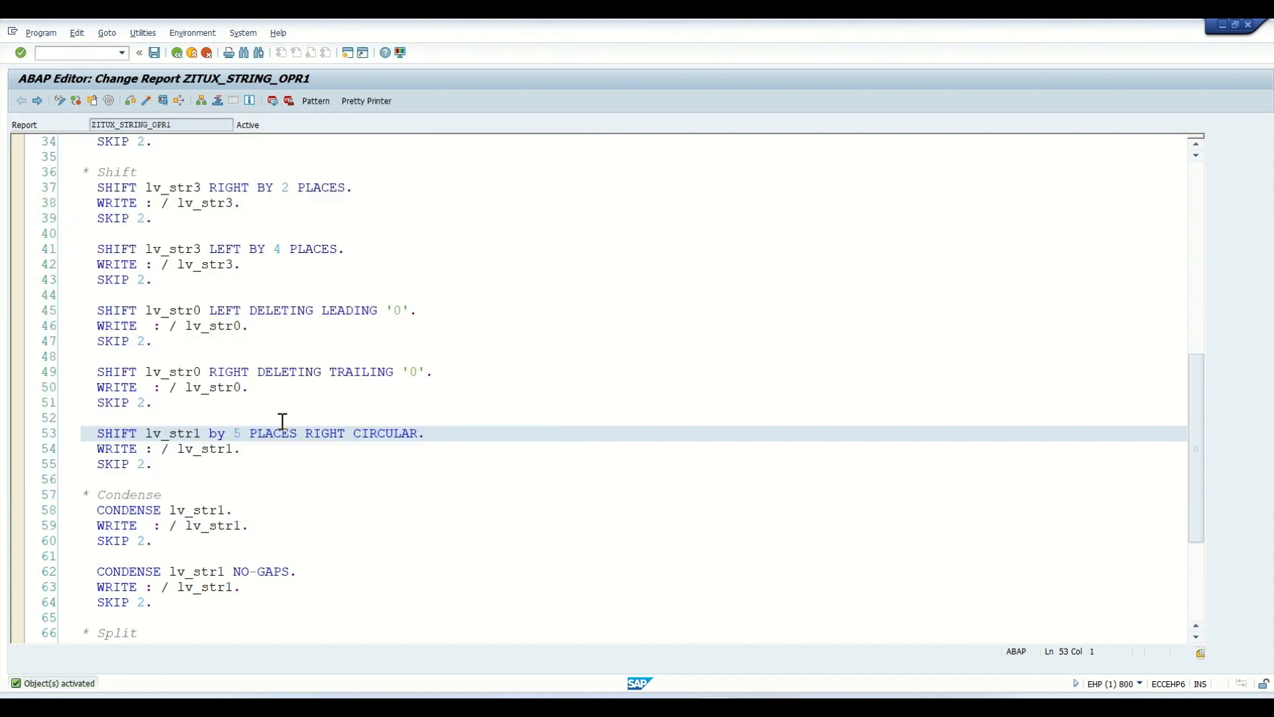
left_click(142, 32)
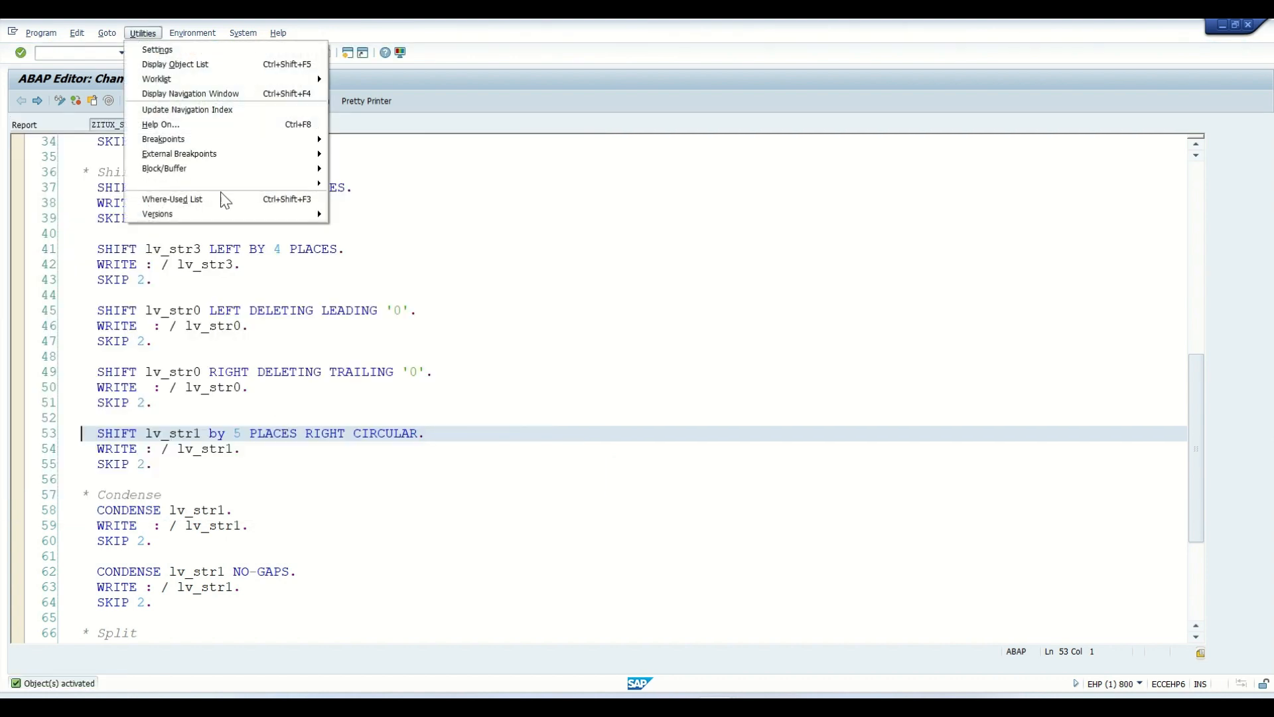
mouse_move(278, 214)
left_click(348, 210)
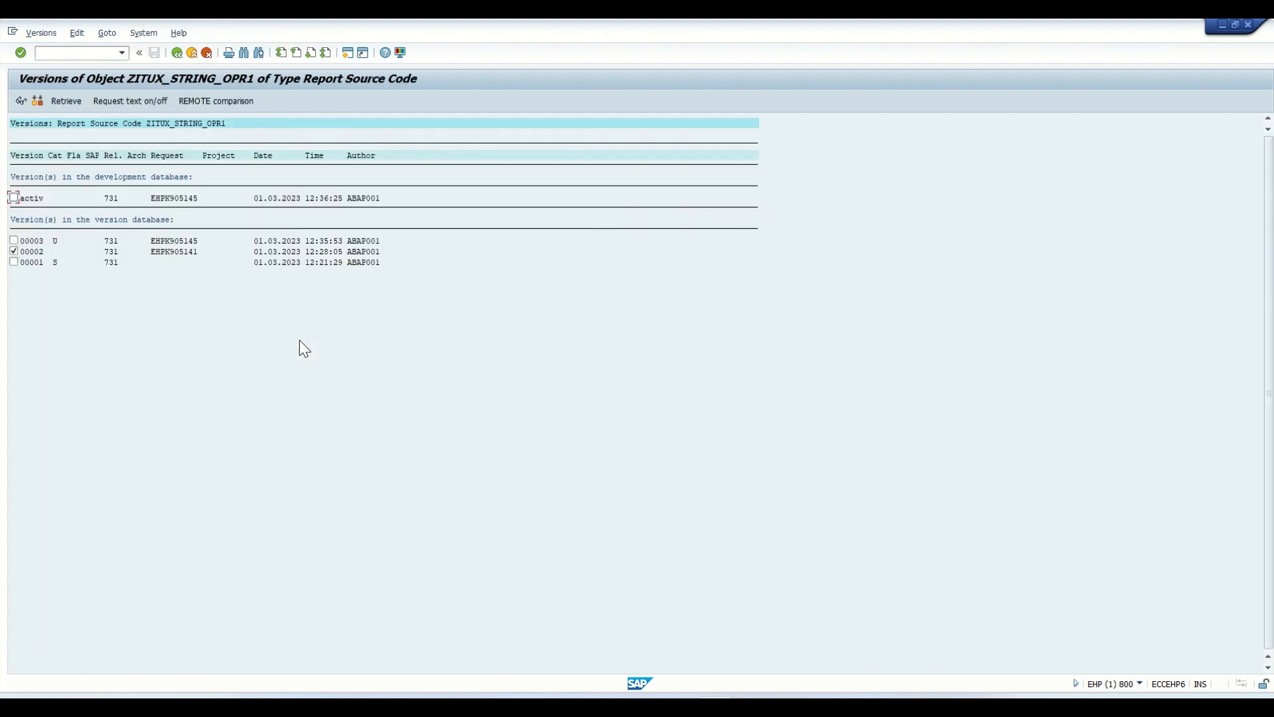
- Select only version 00003 and retrieve it as the current source, confirming the overwrite
left_click(14, 240)
left_click(13, 251)
left_click(63, 101)
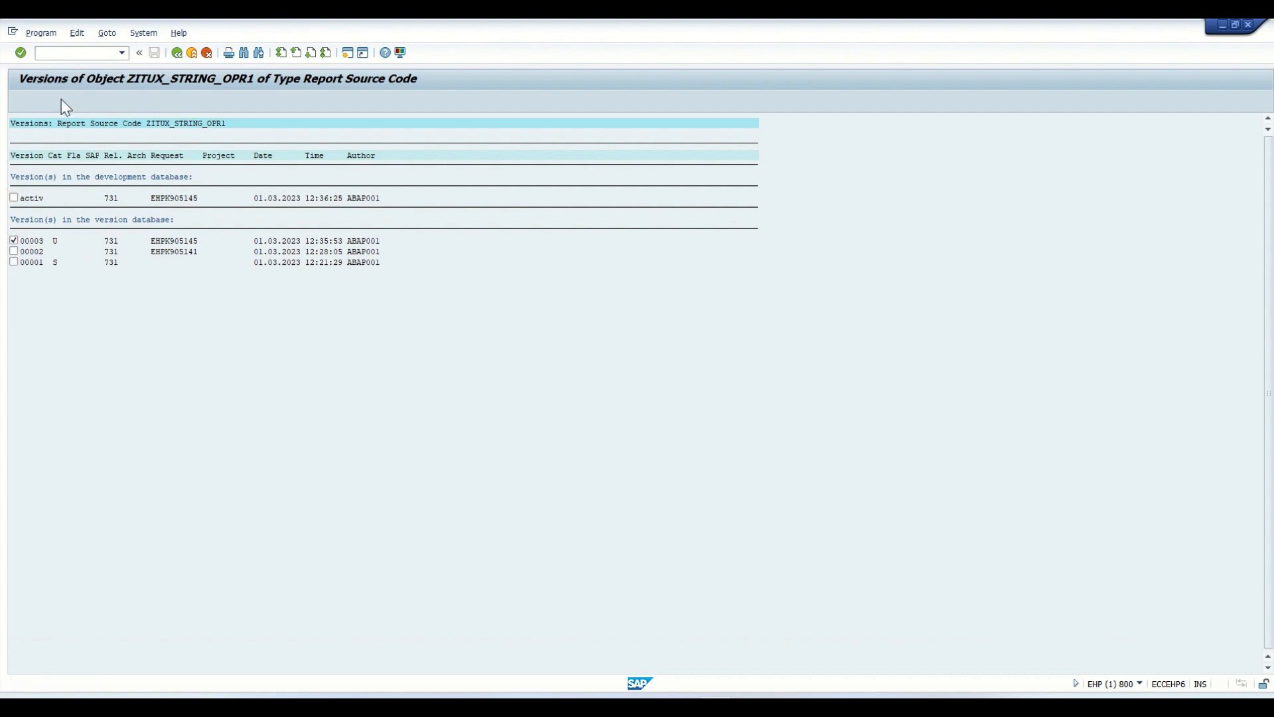
left_click(276, 302)
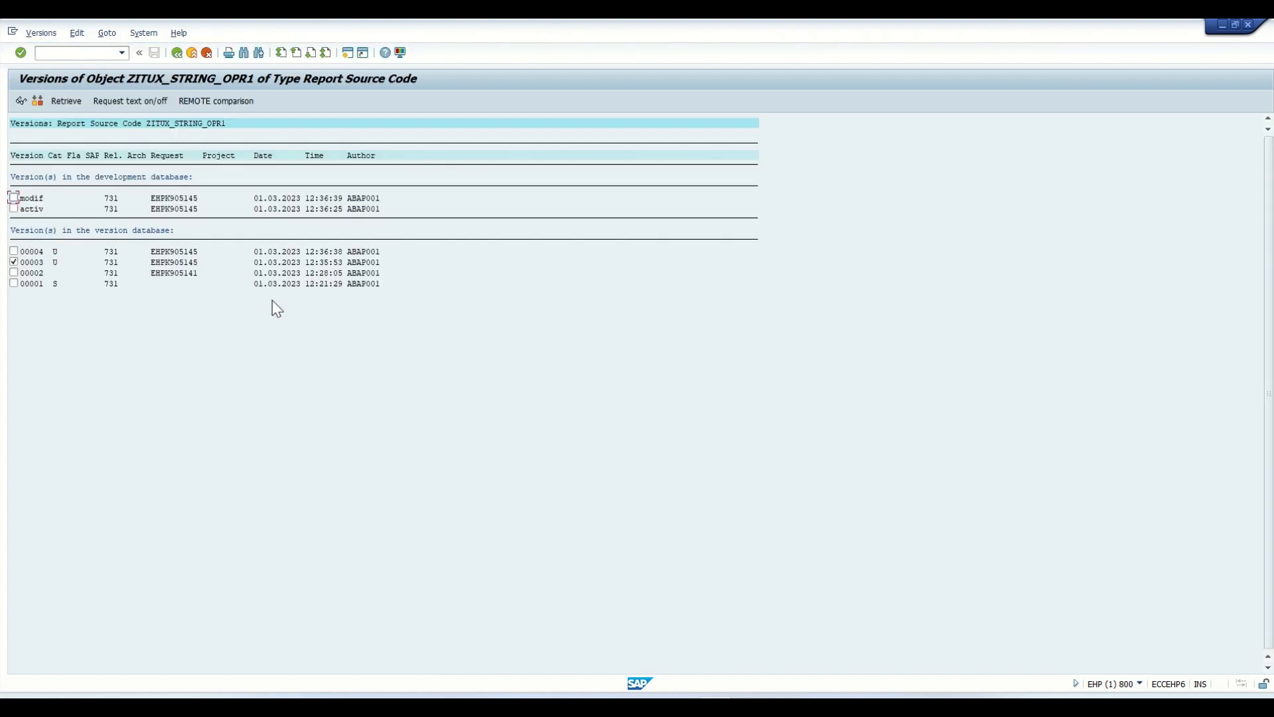
- Go back to the ABAP Editor and examine the SHIFT lv_str1 BY 5 PLACES LEFT CIRCULAR block in the retrieved source
left_click(177, 53)
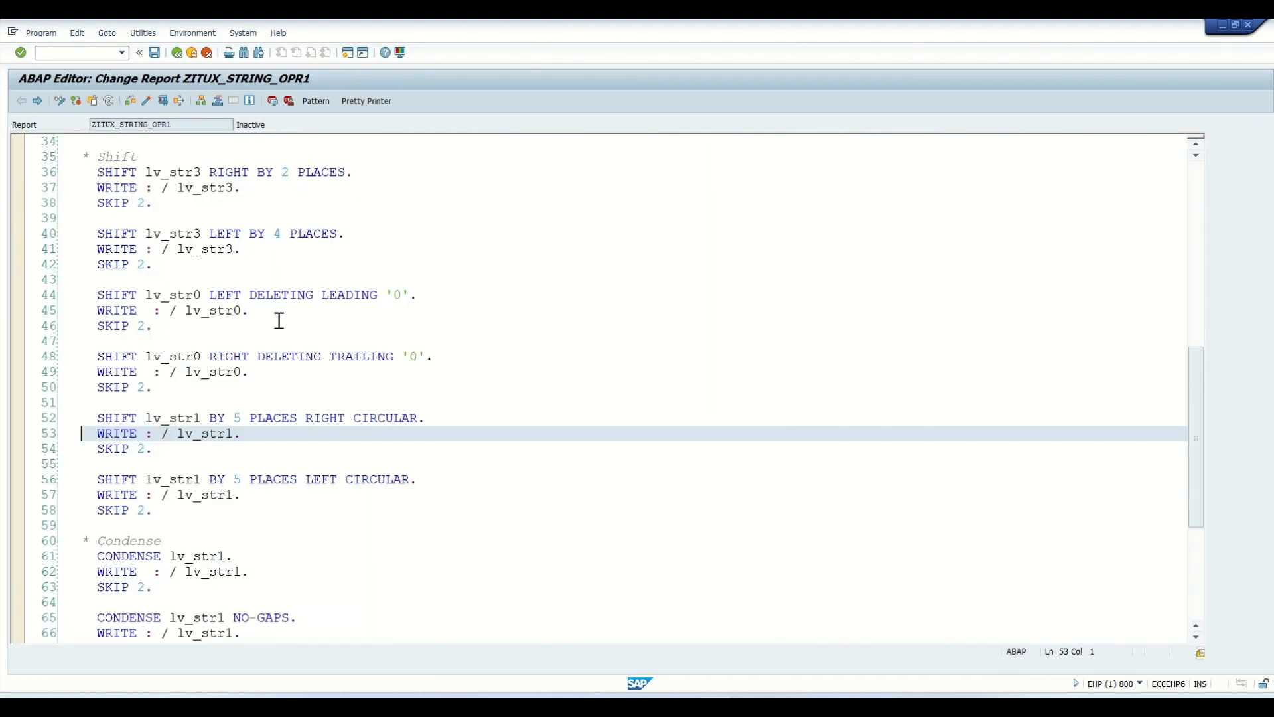
scroll(309, 458, "down", 1)
left_click_drag(338, 437, 81, 435)
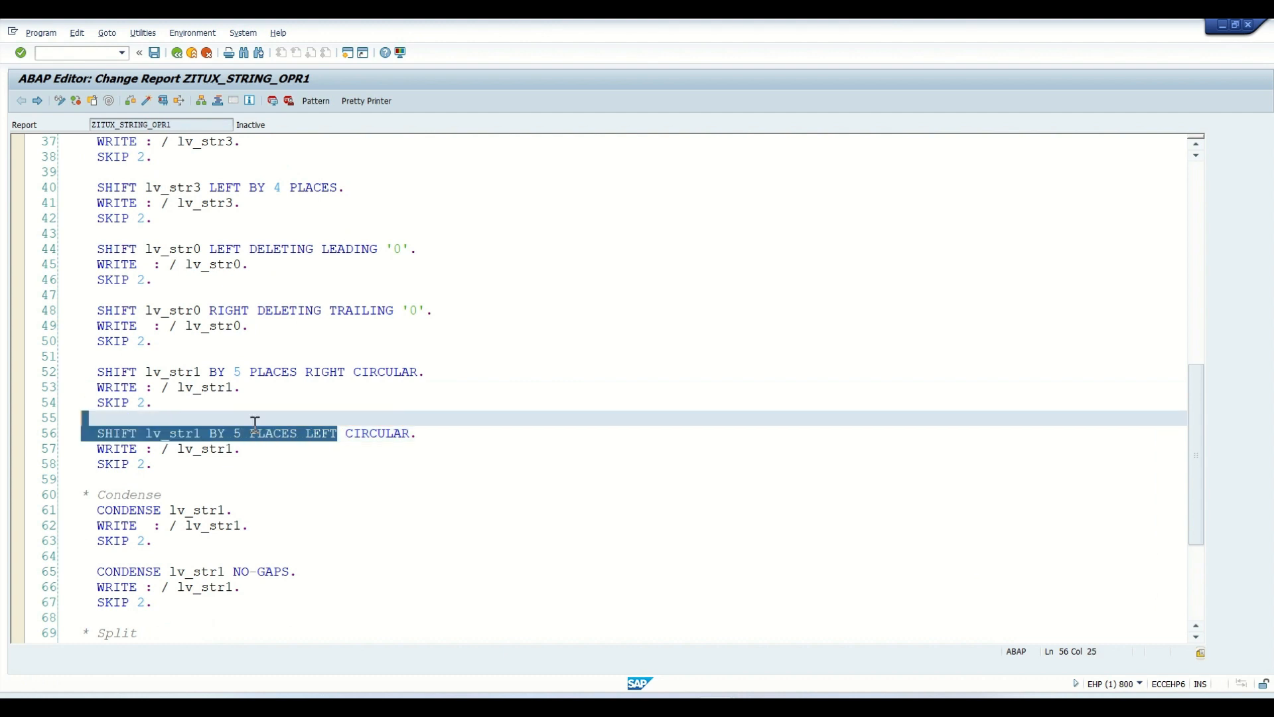
left_click(153, 464)
left_click_drag(153, 464, 95, 435)
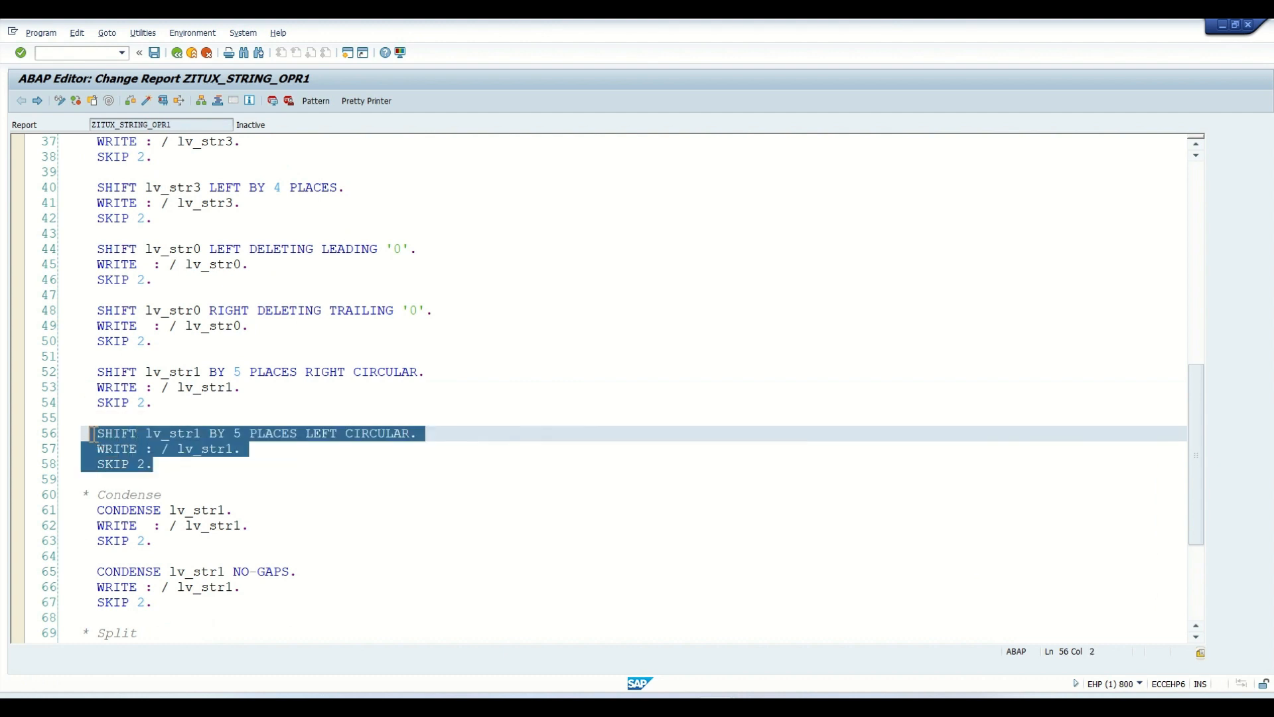
left_click(196, 480)
left_click_drag(233, 432, 416, 439)
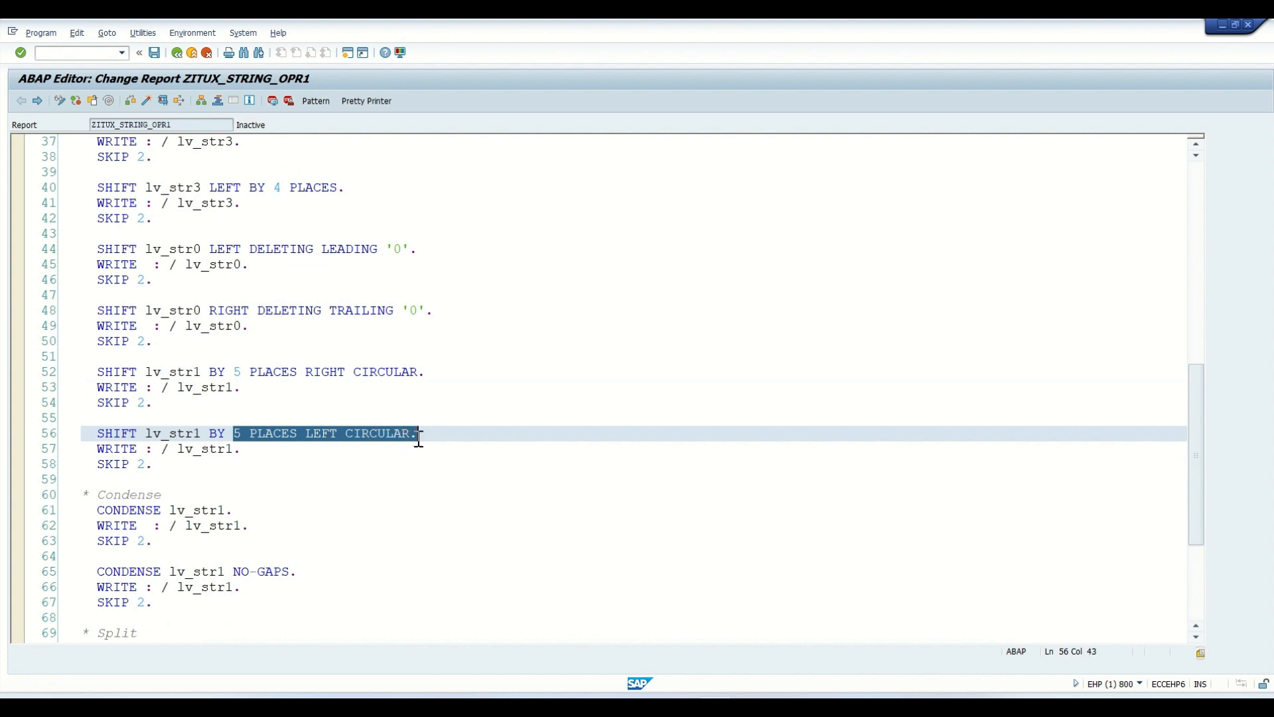
left_click_drag(166, 471, 89, 435)
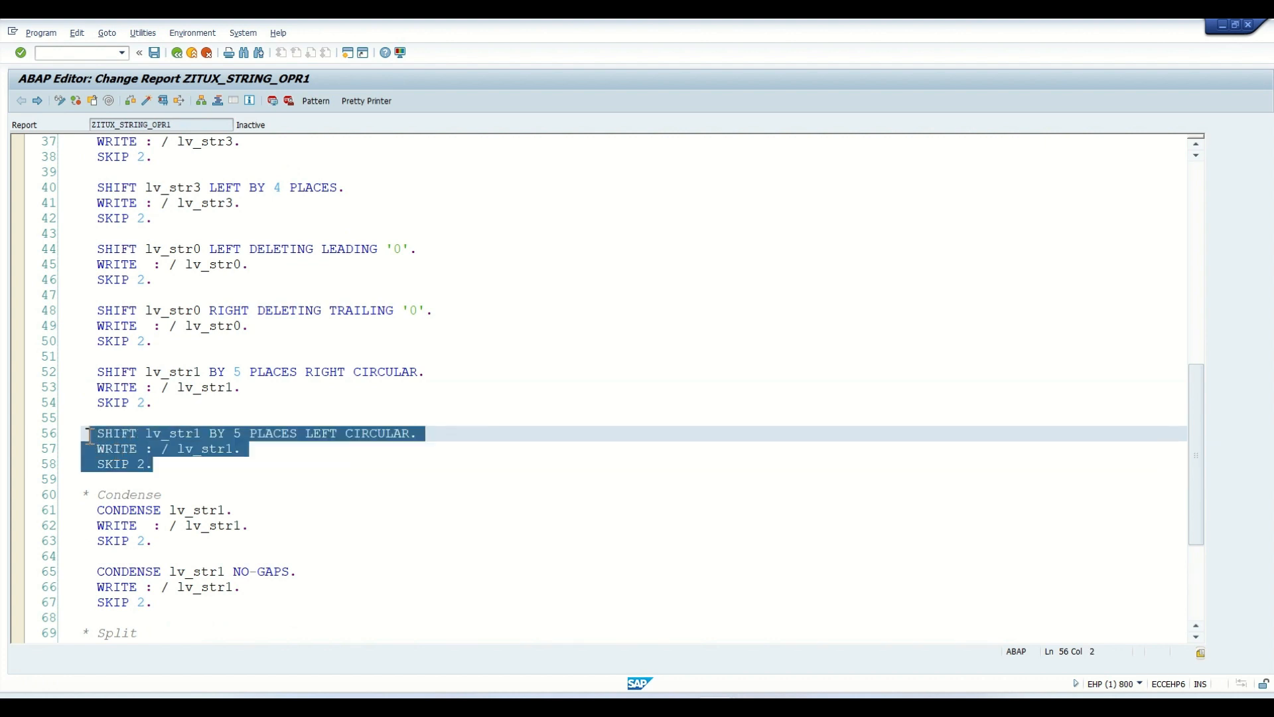
left_click(167, 474)
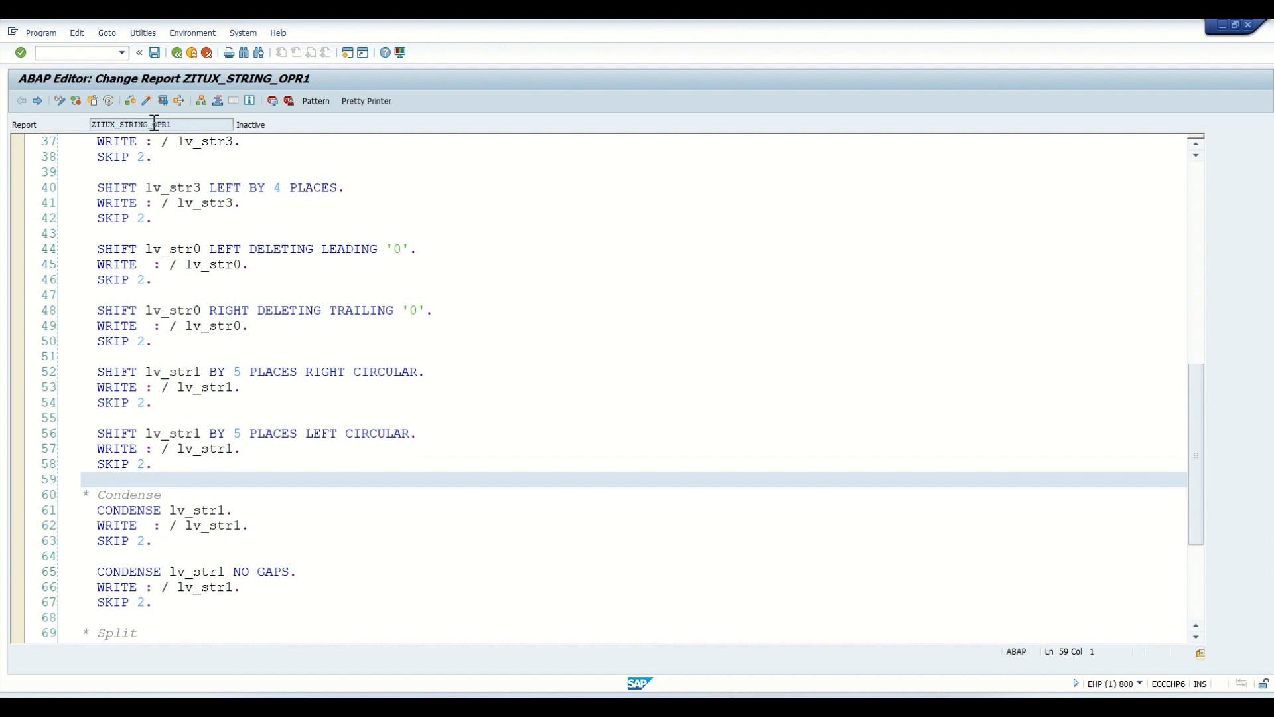
- Activate the retrieved ZITUX_STRING_OPR1 source, then open the program in display mode and look through its code
left_click(148, 101)
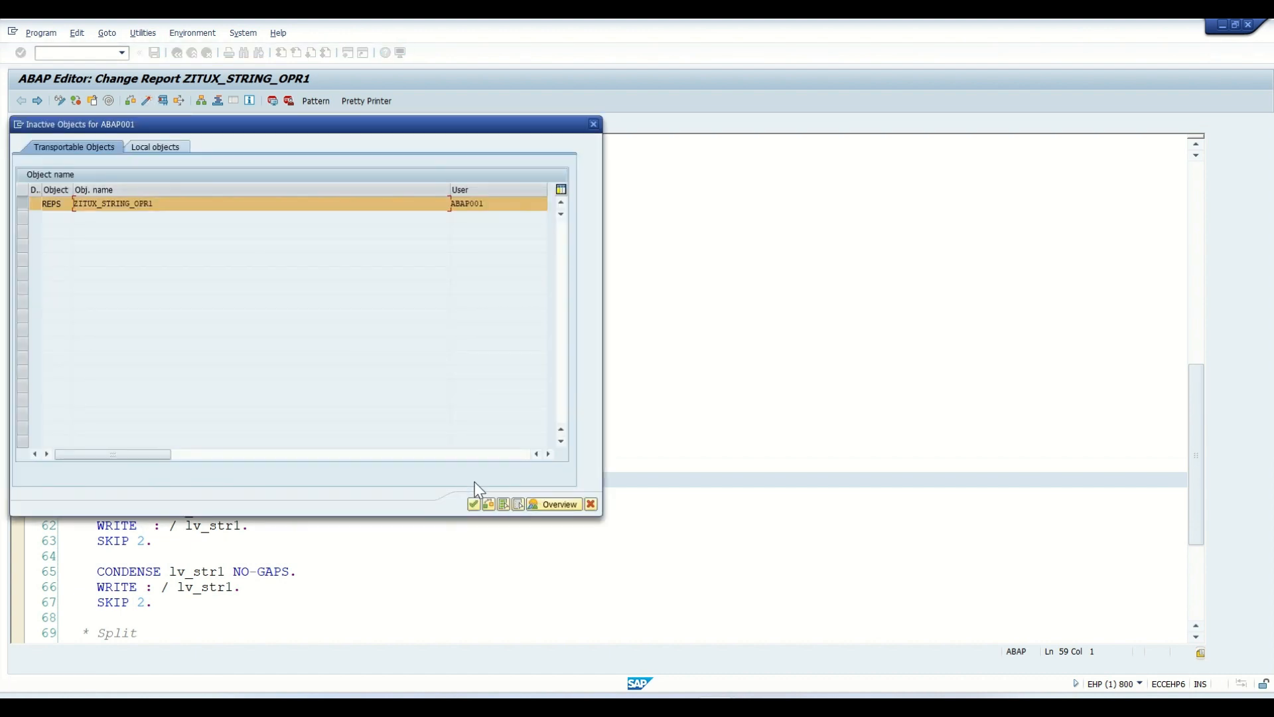
left_click(474, 504)
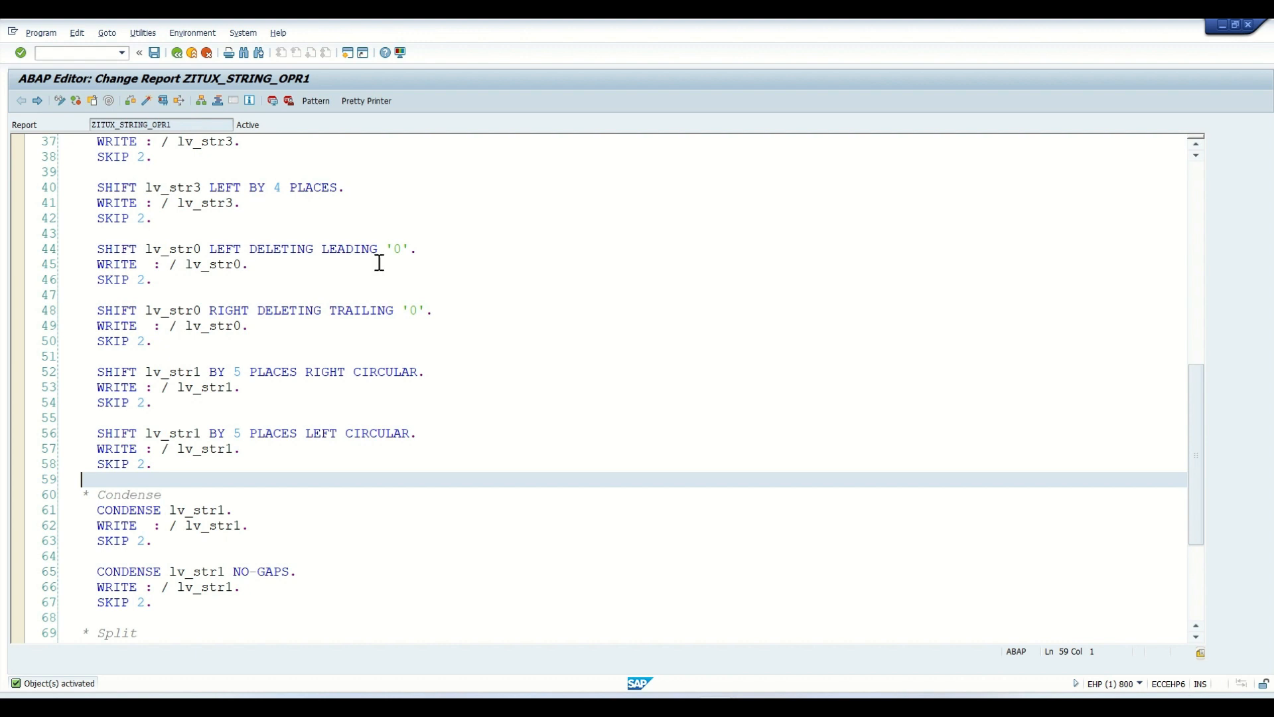
left_click(178, 53)
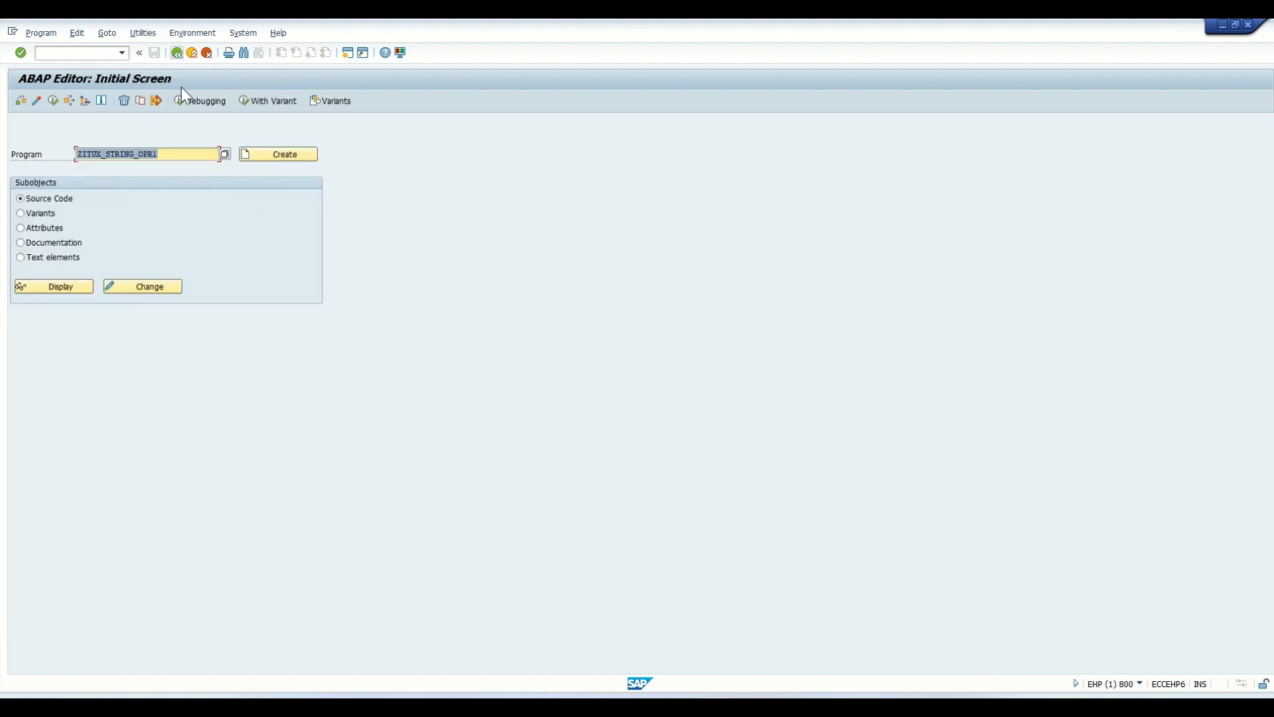
left_click(61, 286)
scroll(461, 375, "down", 19)
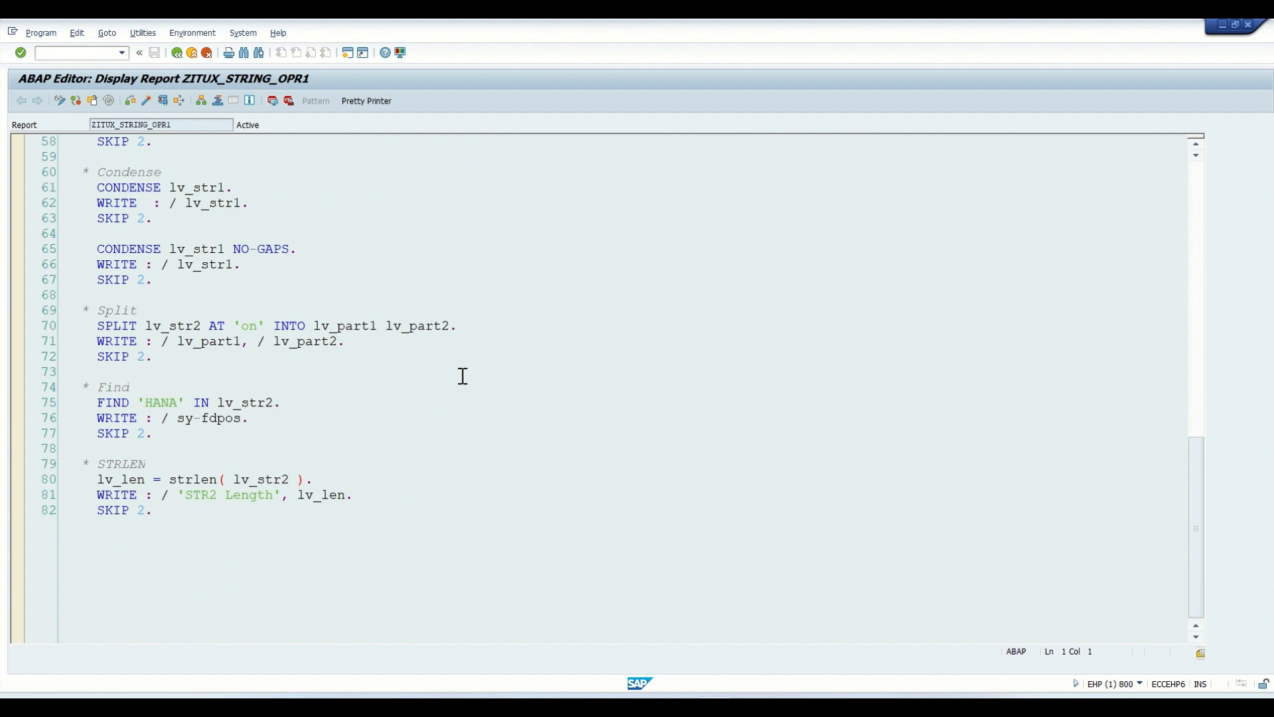
scroll(463, 376, "down", 6)
scroll(462, 376, "up", 20)
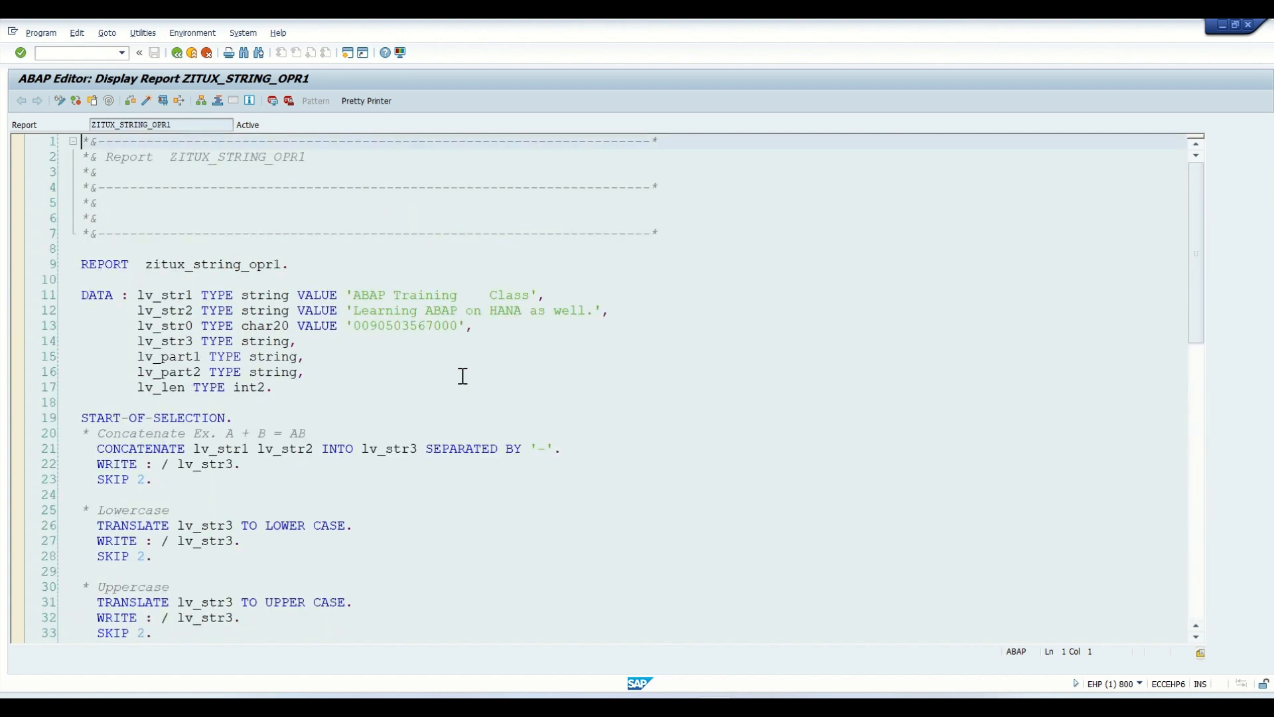